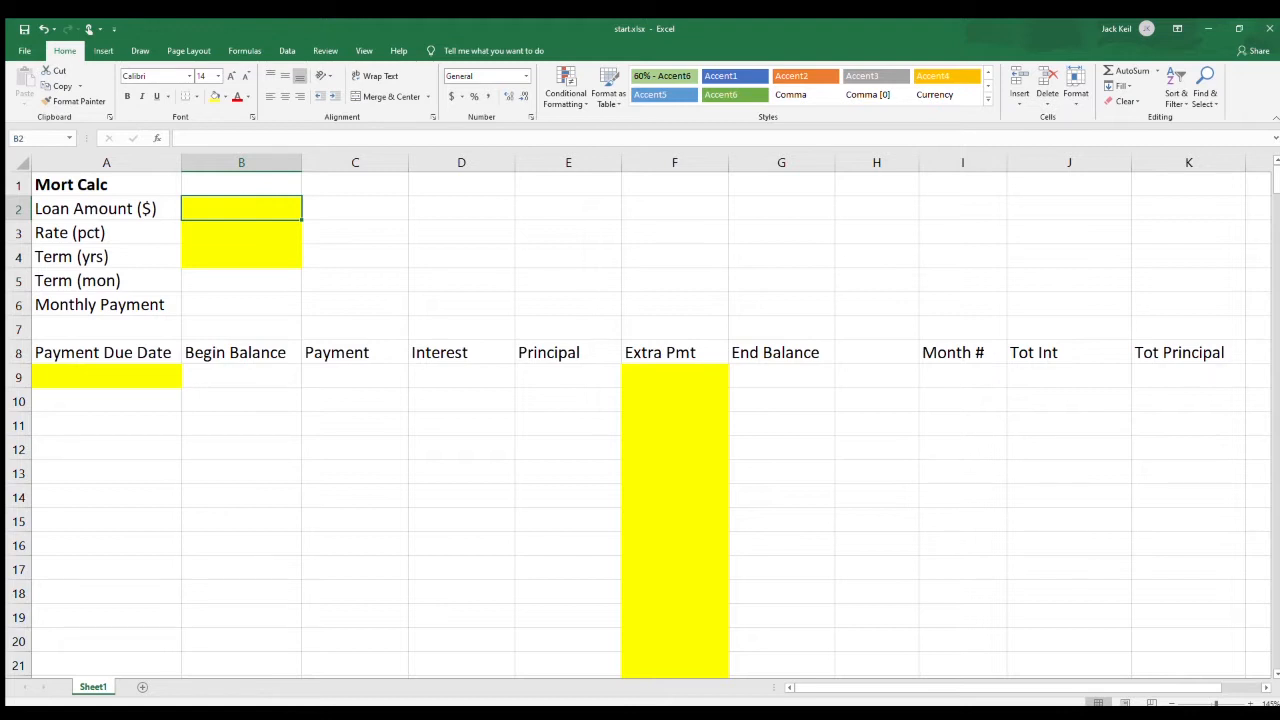
Enter a loan amount of 300000, a rate of .035 and a term of 30 years in B2:B4.
type("300")
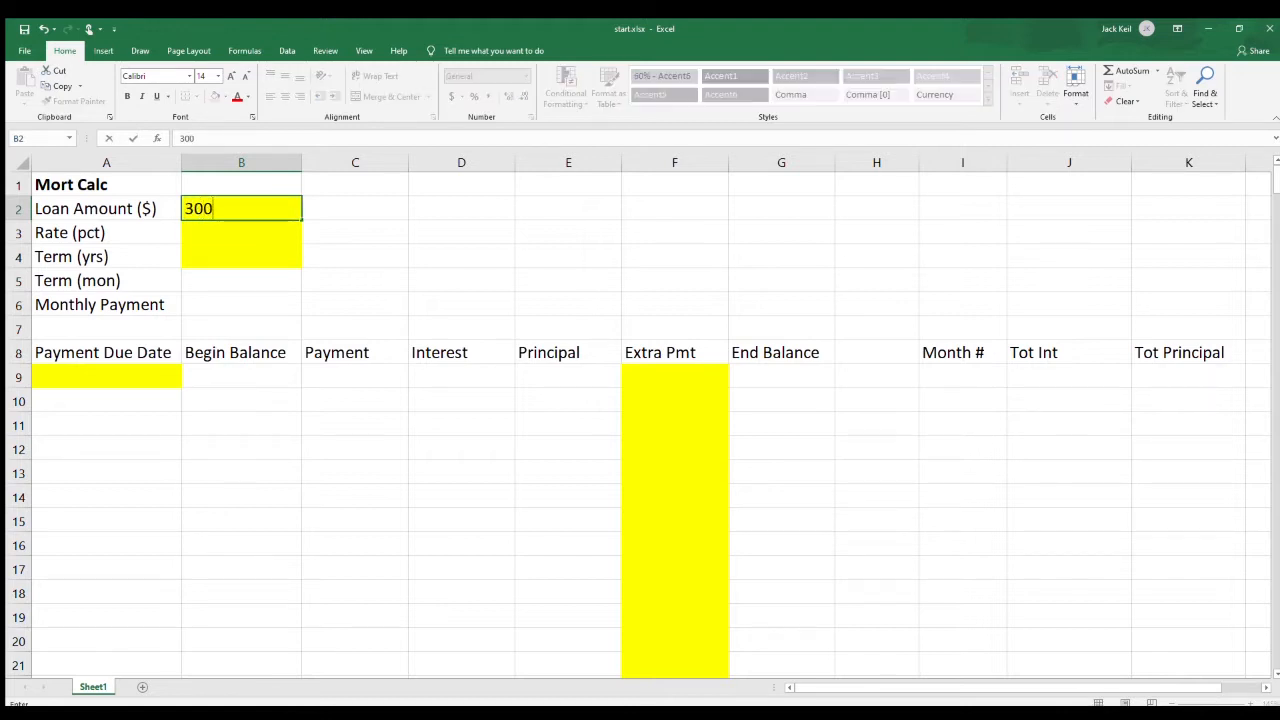
type("000")
key("Return")
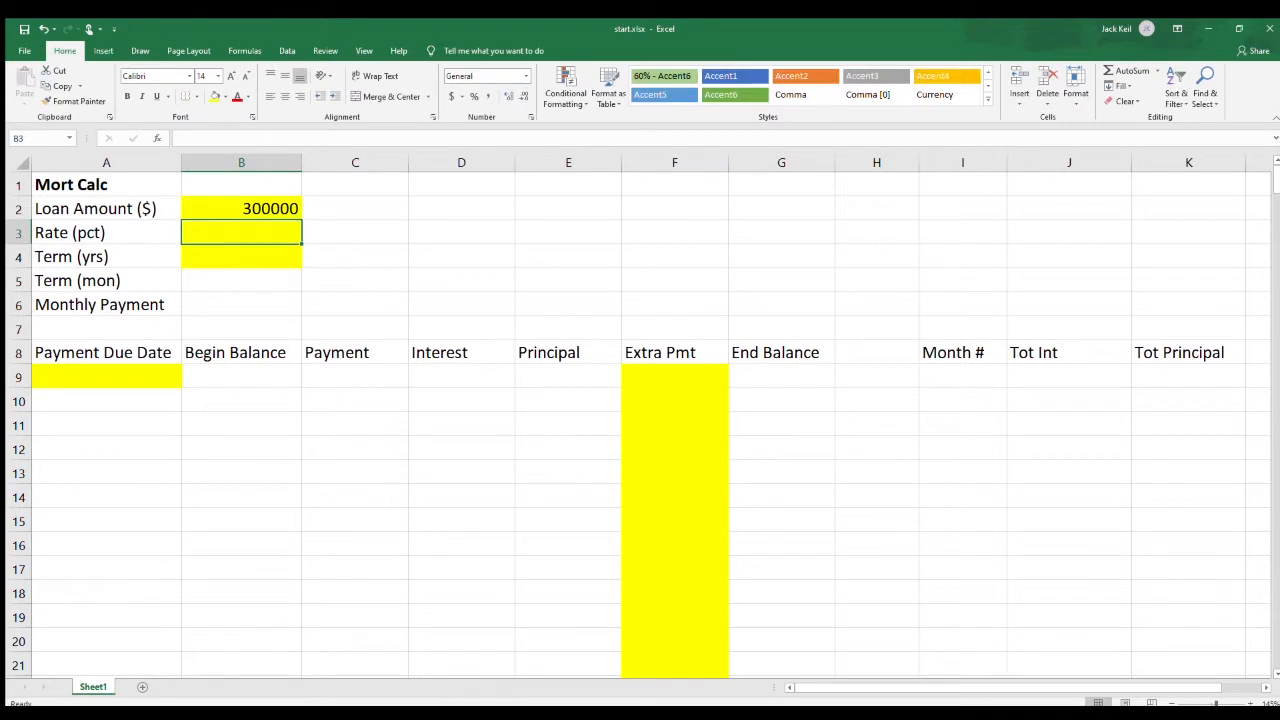
type(".035")
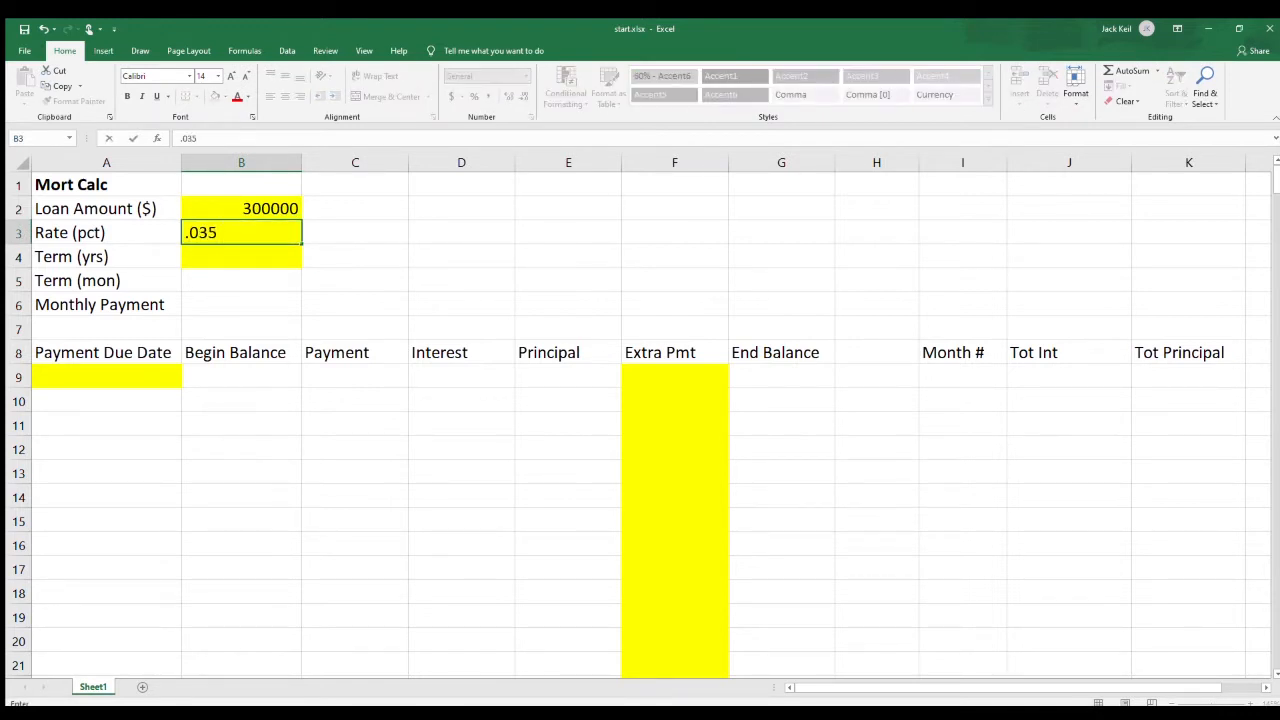
key("Return")
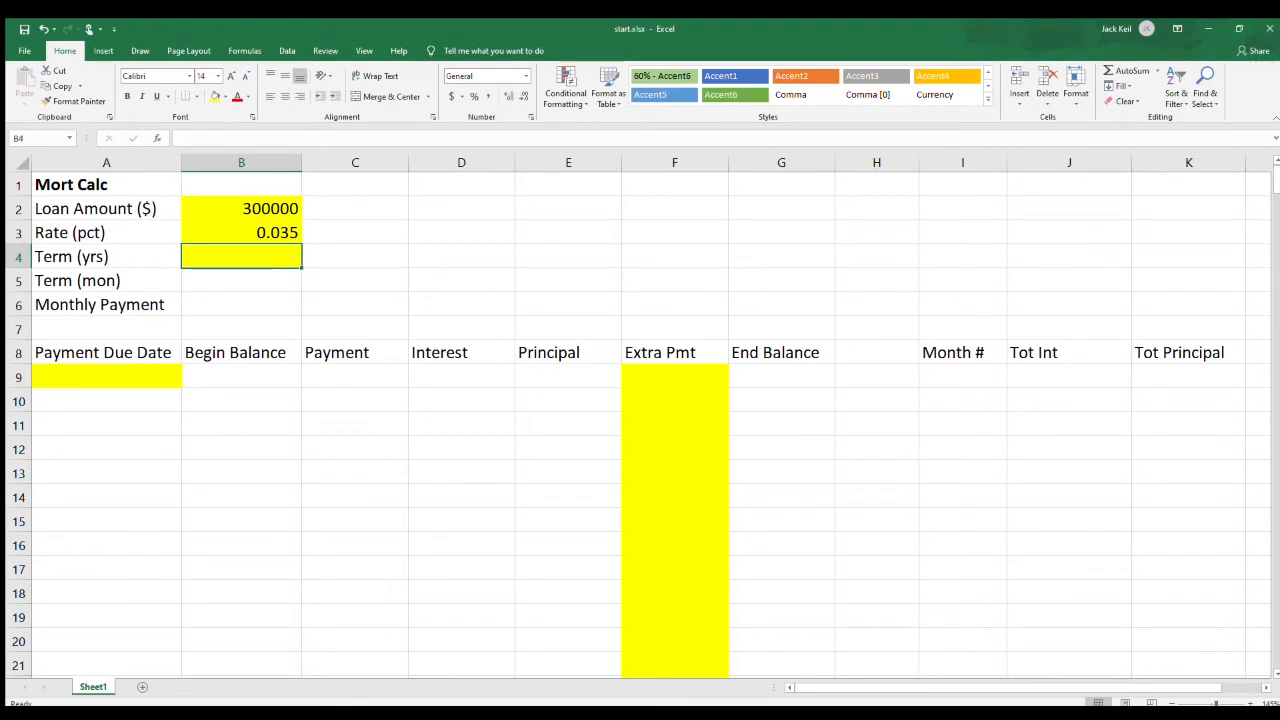
type("30")
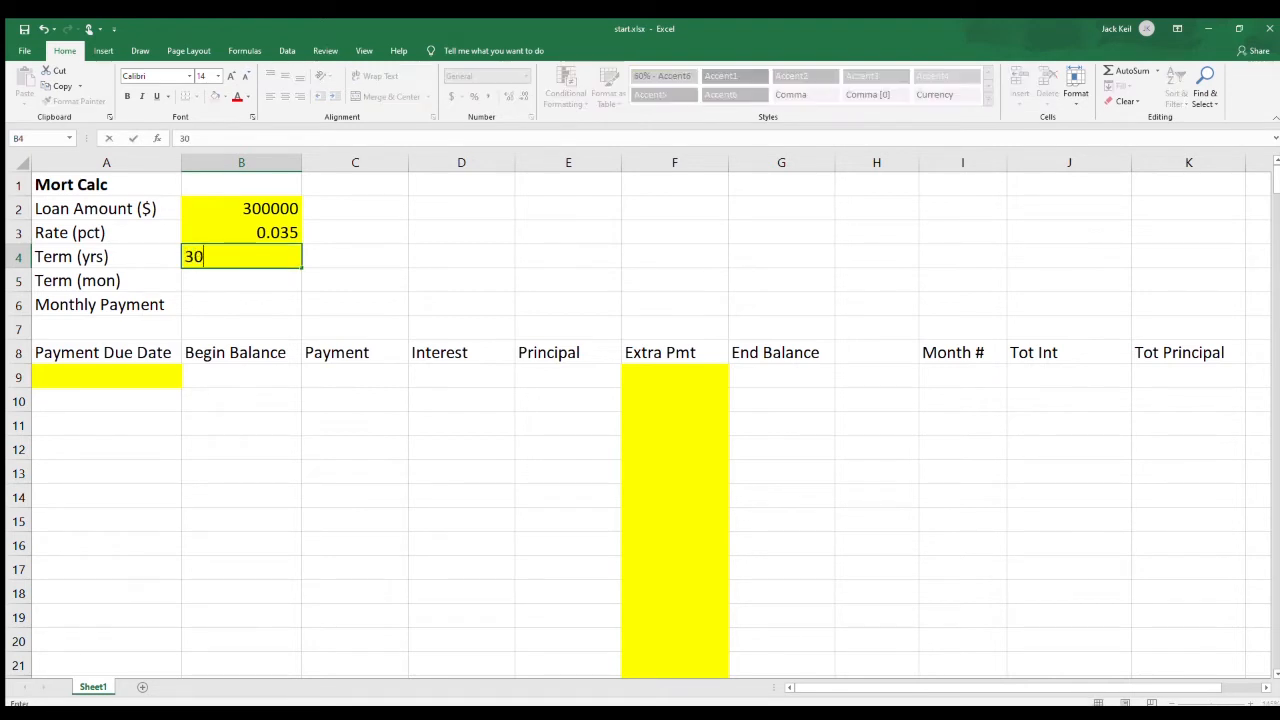
key("Return")
Apply the Accounting format to the loan amount in B2 and a two-decimal percentage format to the rate in B3.
left_click(241, 209)
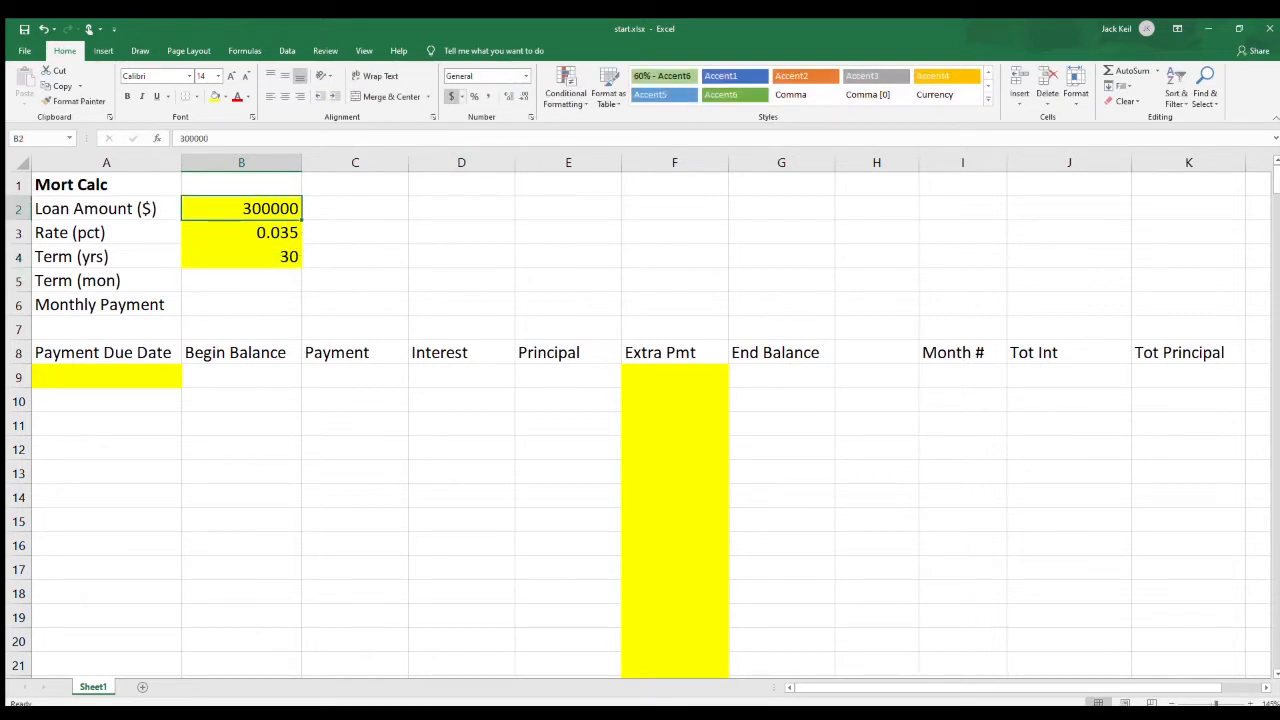
left_click(451, 96)
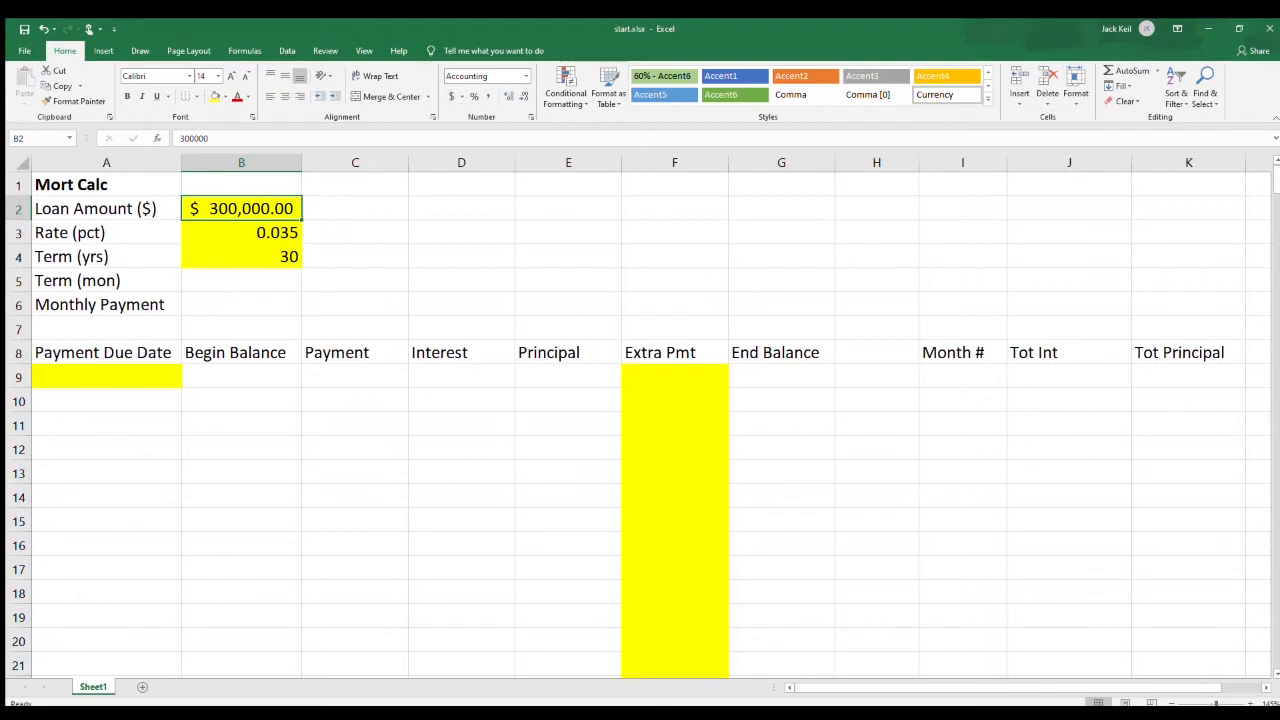
left_click(241, 233)
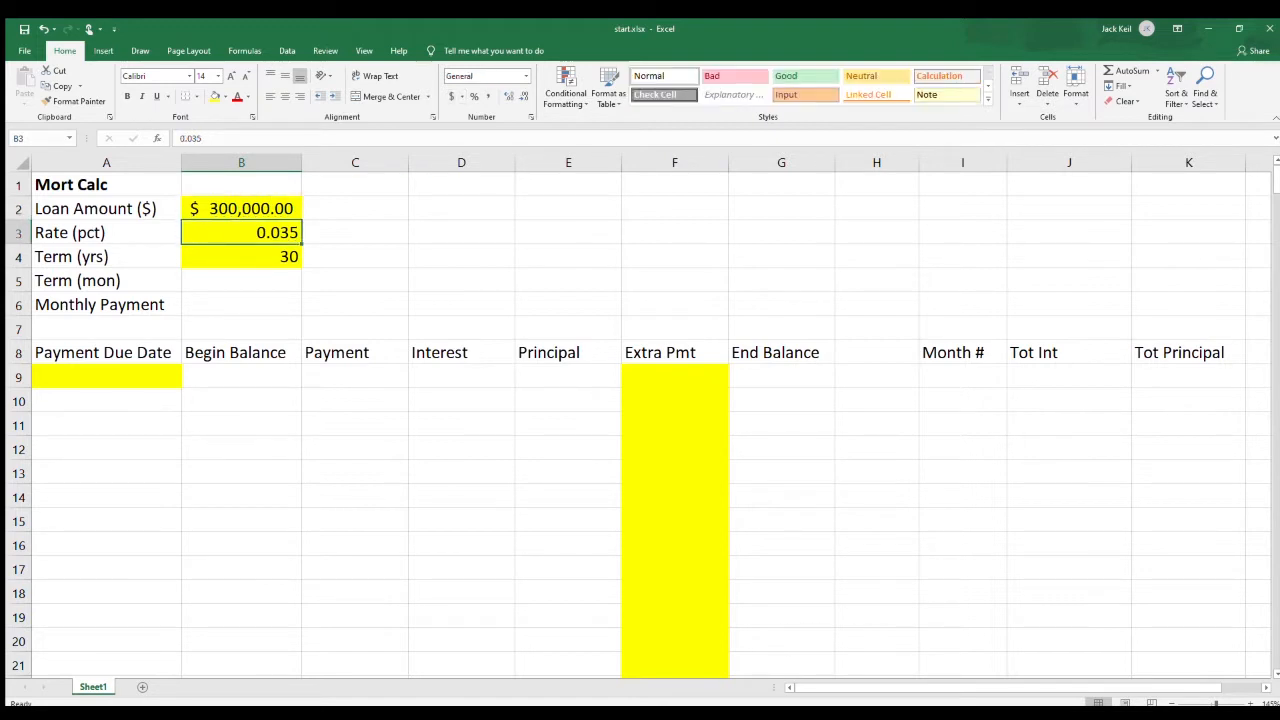
left_click(474, 96)
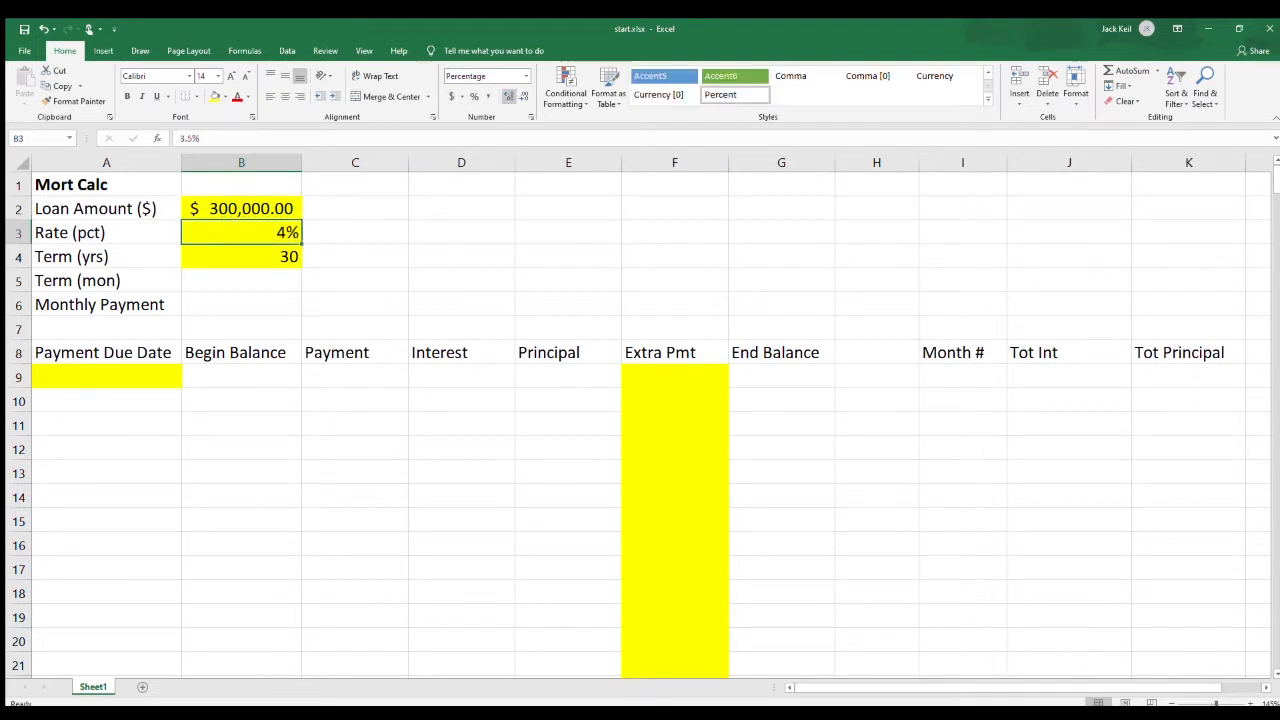
left_click(509, 96)
left_click(509, 96)
Calculate the term in months in B5 with the formula =B4*12.
left_click(241, 281)
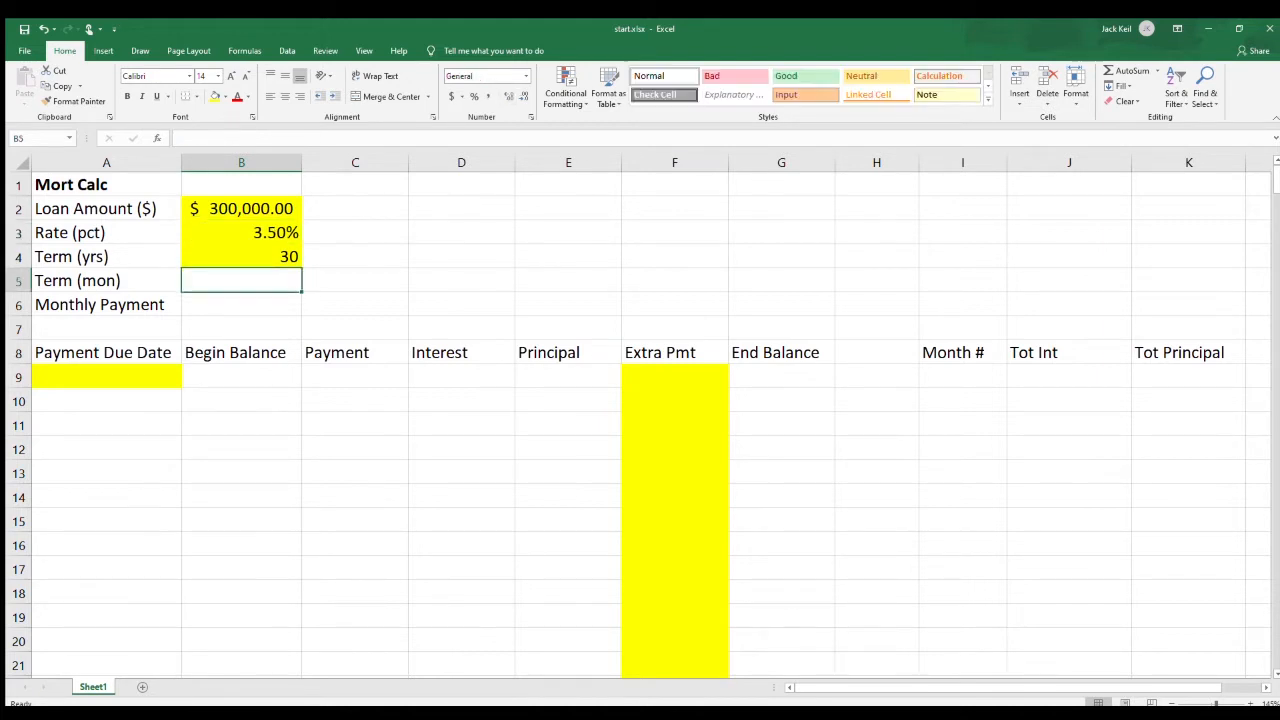
type("=")
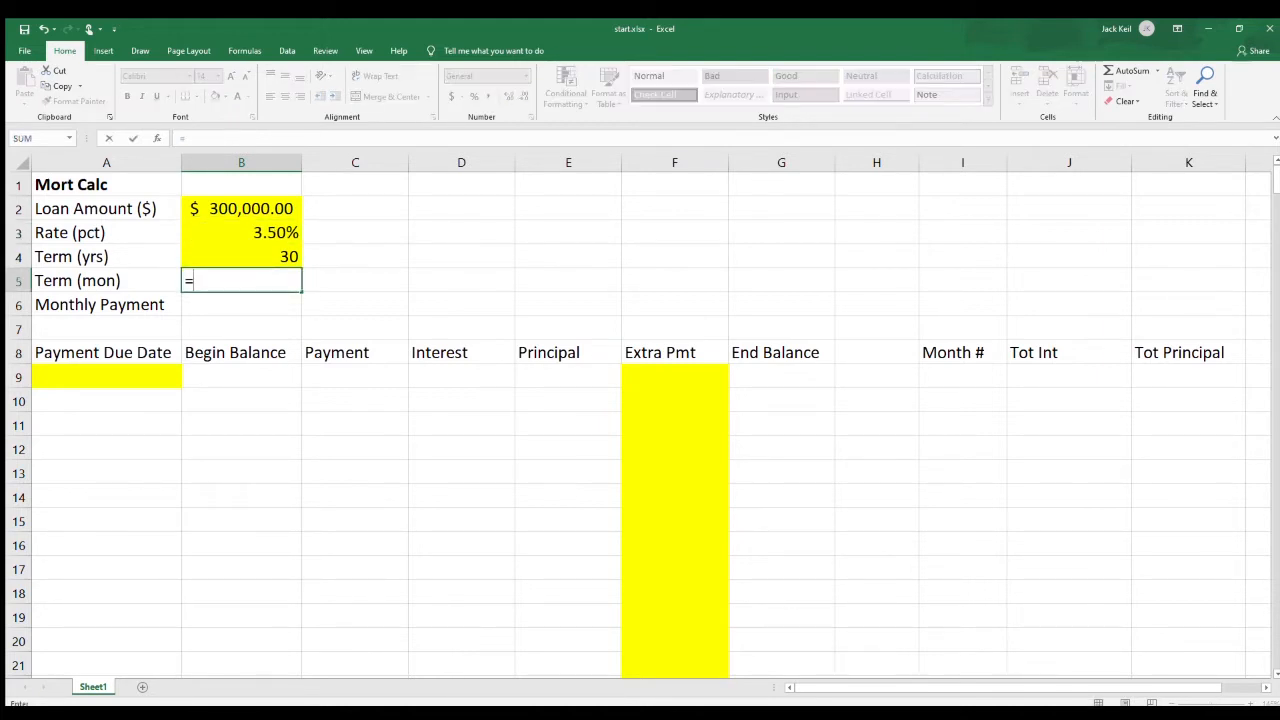
key("Up")
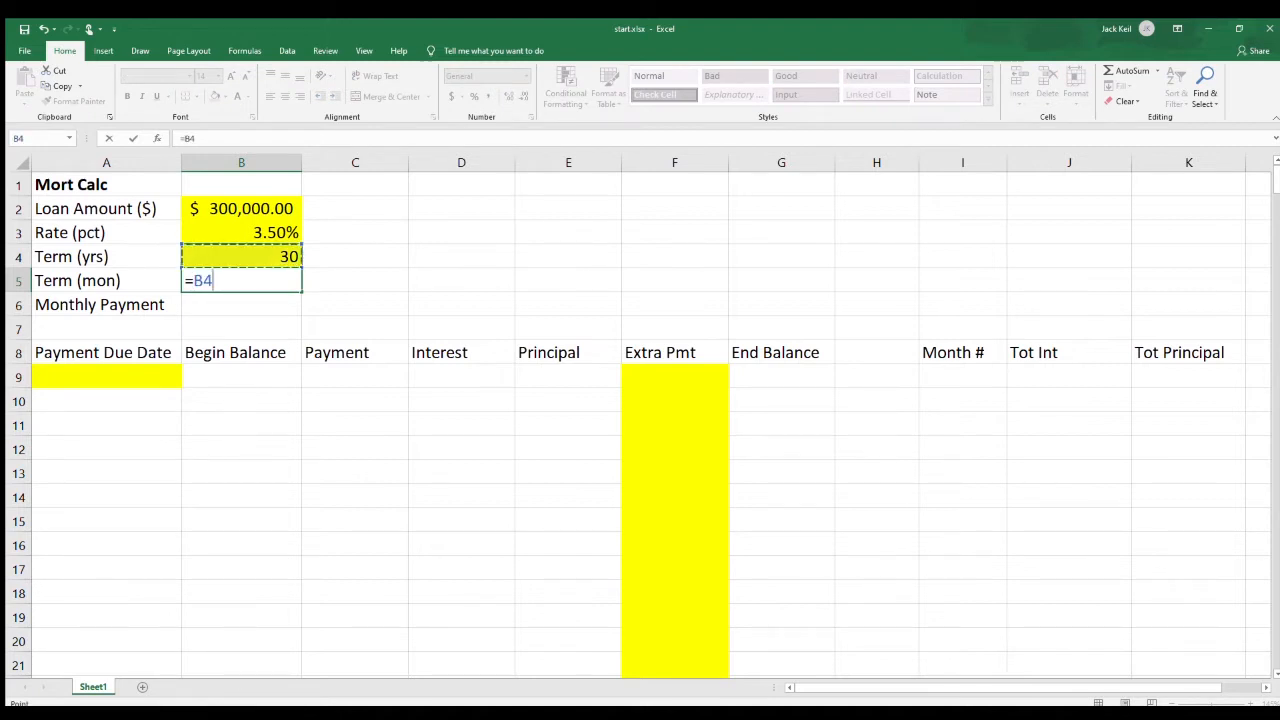
type("*12")
key("Return")
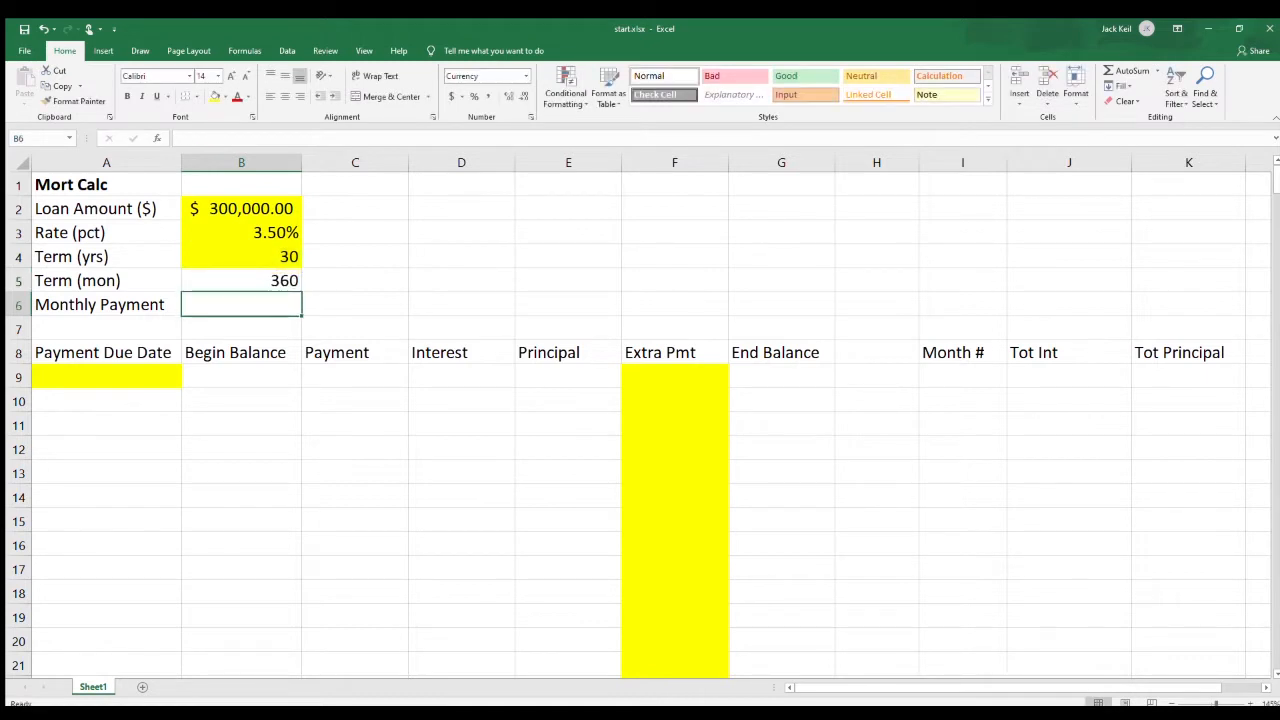
Calculate the monthly payment in B6 with the formula =PMT(B3/12,B5,B2).
type("=p")
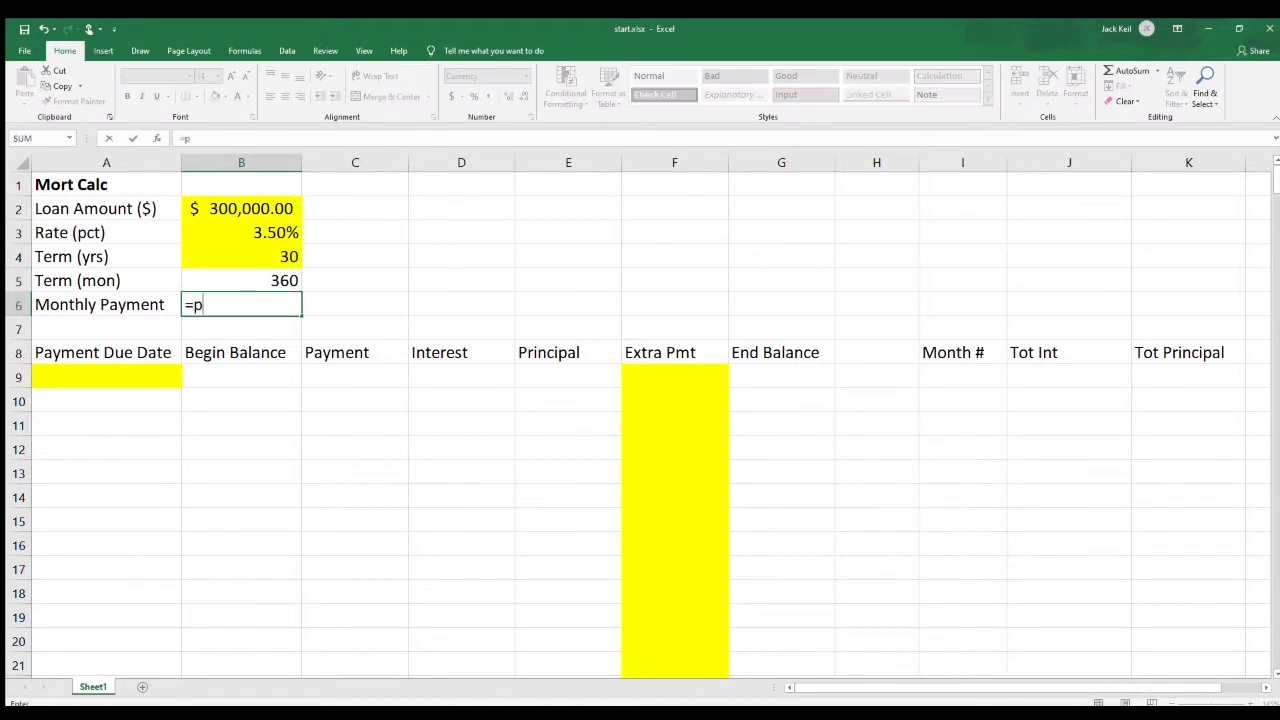
type("mt(")
left_click(241, 232)
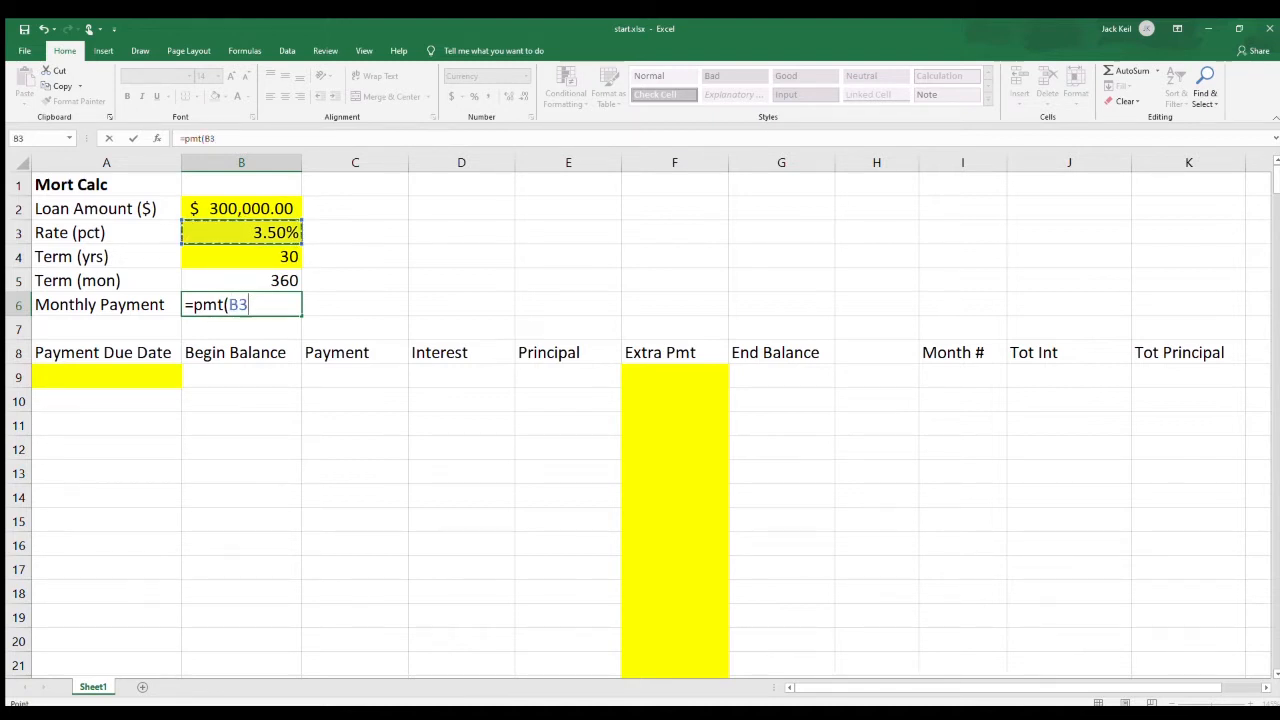
type("/12")
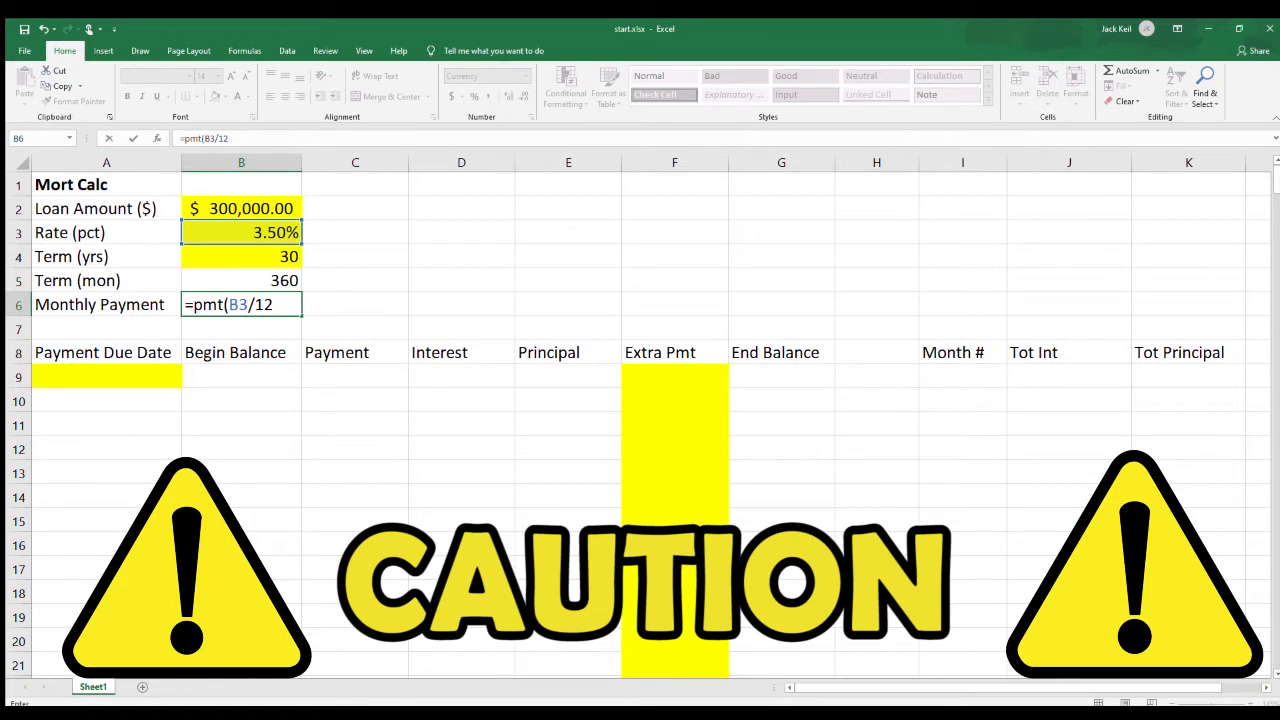
type(",")
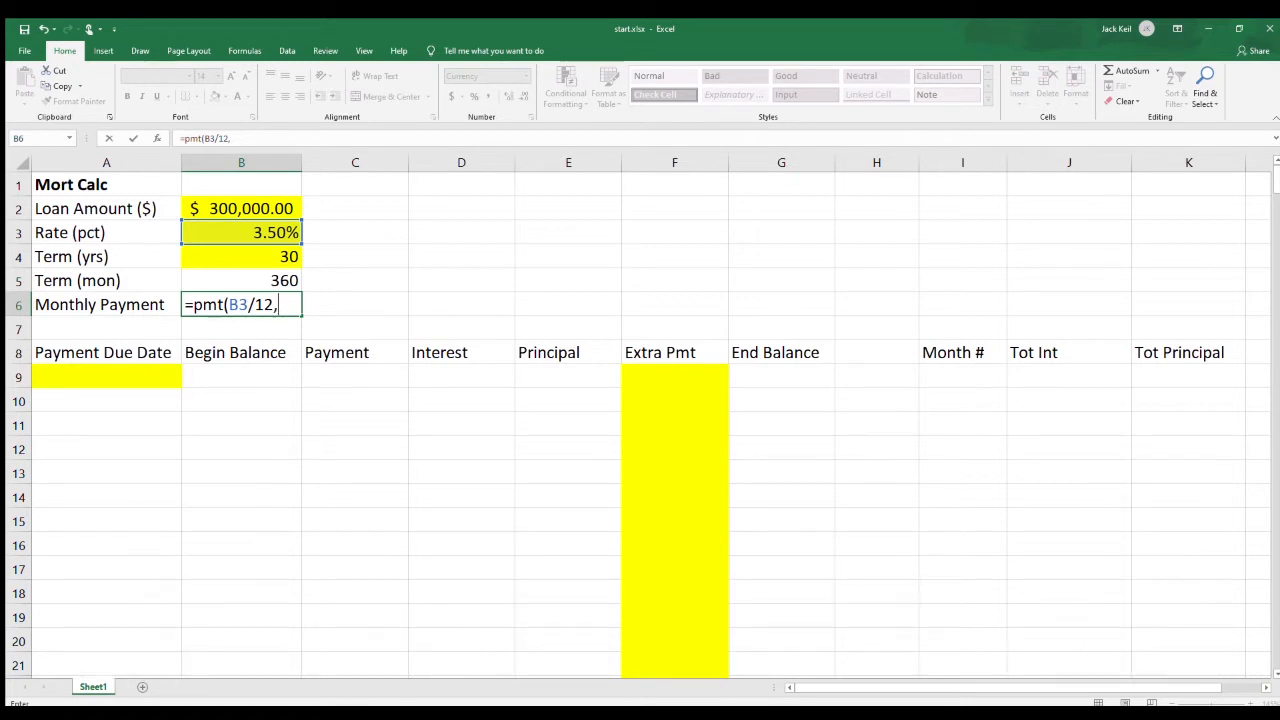
key("Up")
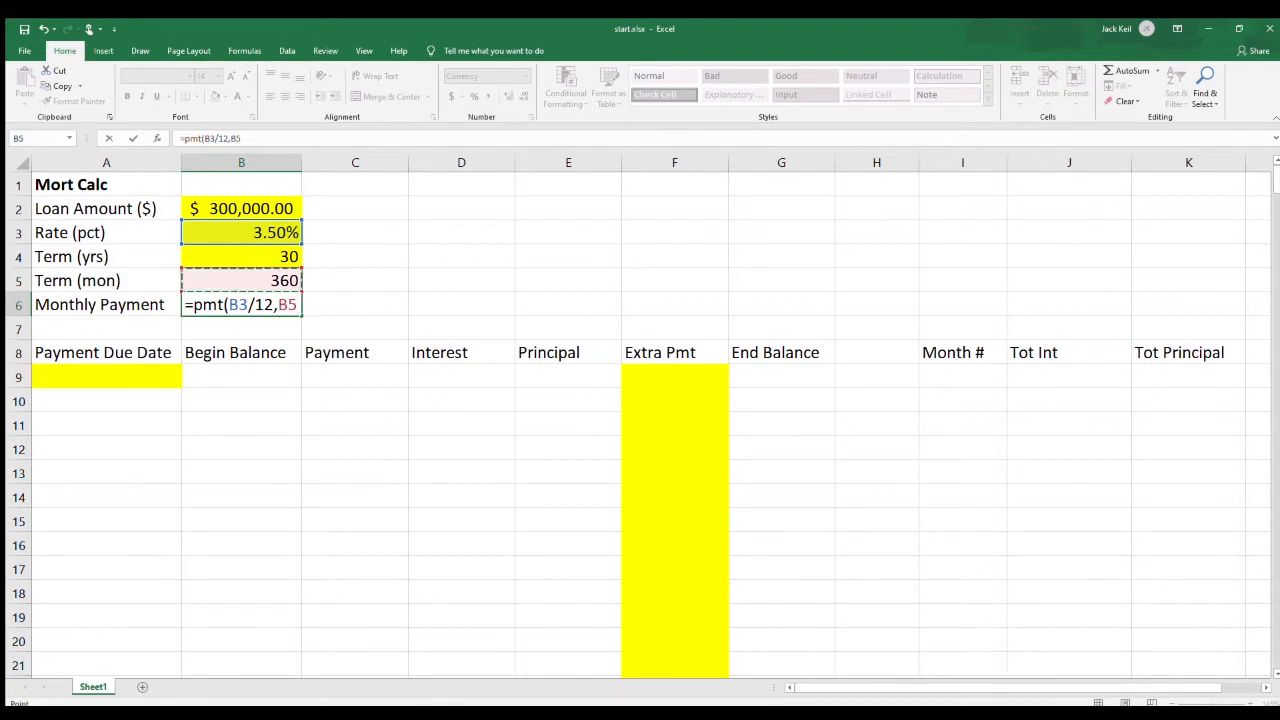
type(",")
key("Up")
key("Up")
key("Up")
key("Up")
type(")")
key("Return")
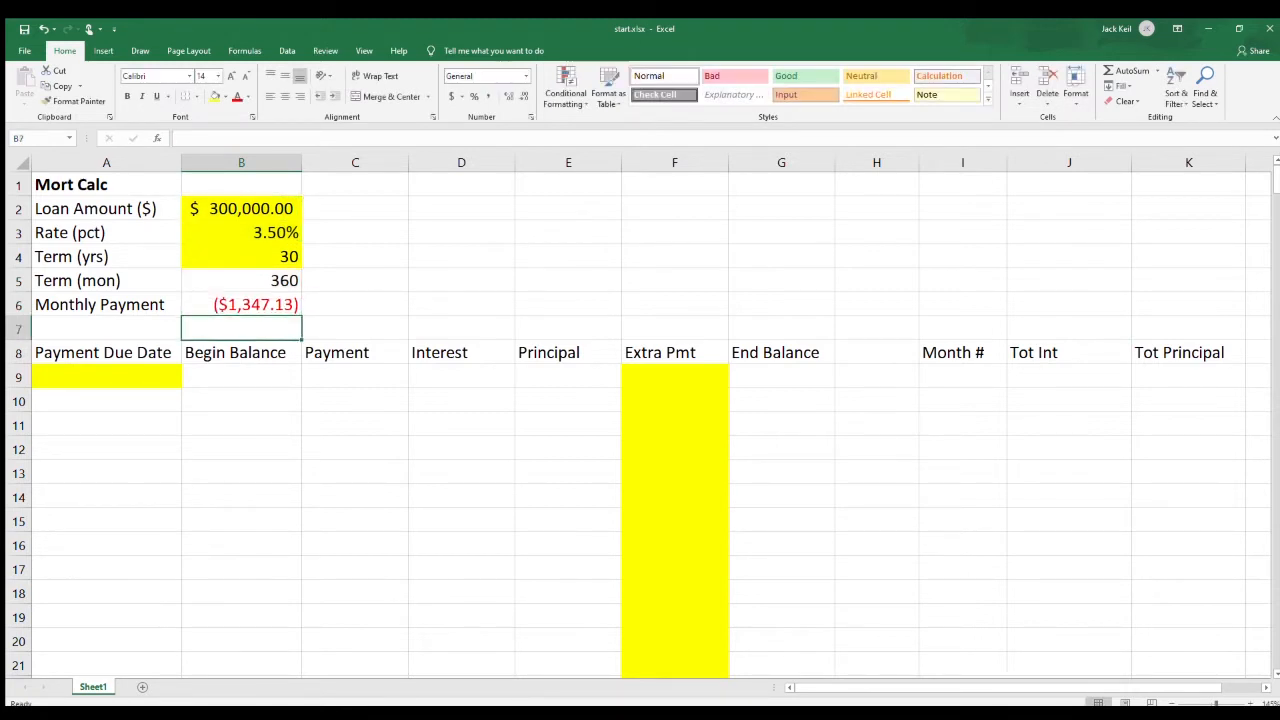
Negate the monthly payment formula in B6 to =-PMT(B3/12,B5,B2) and apply the Accounting format to the cell.
key("Up")
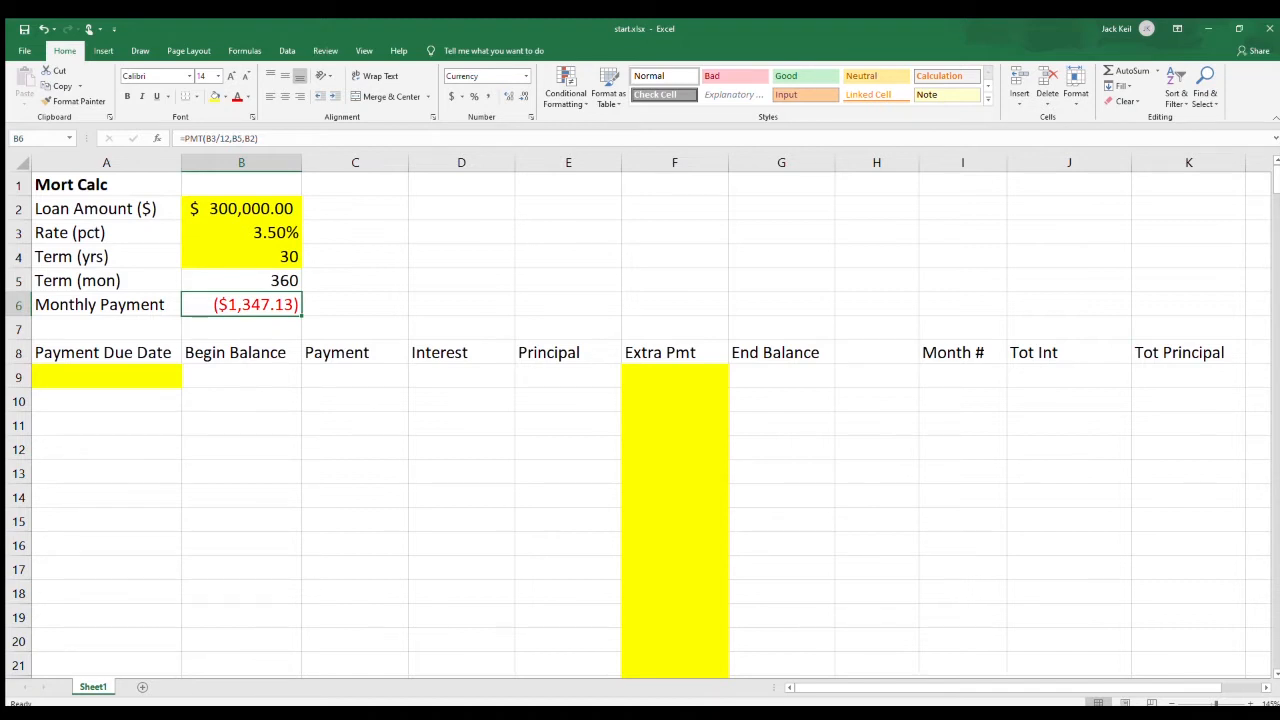
left_click(241, 209)
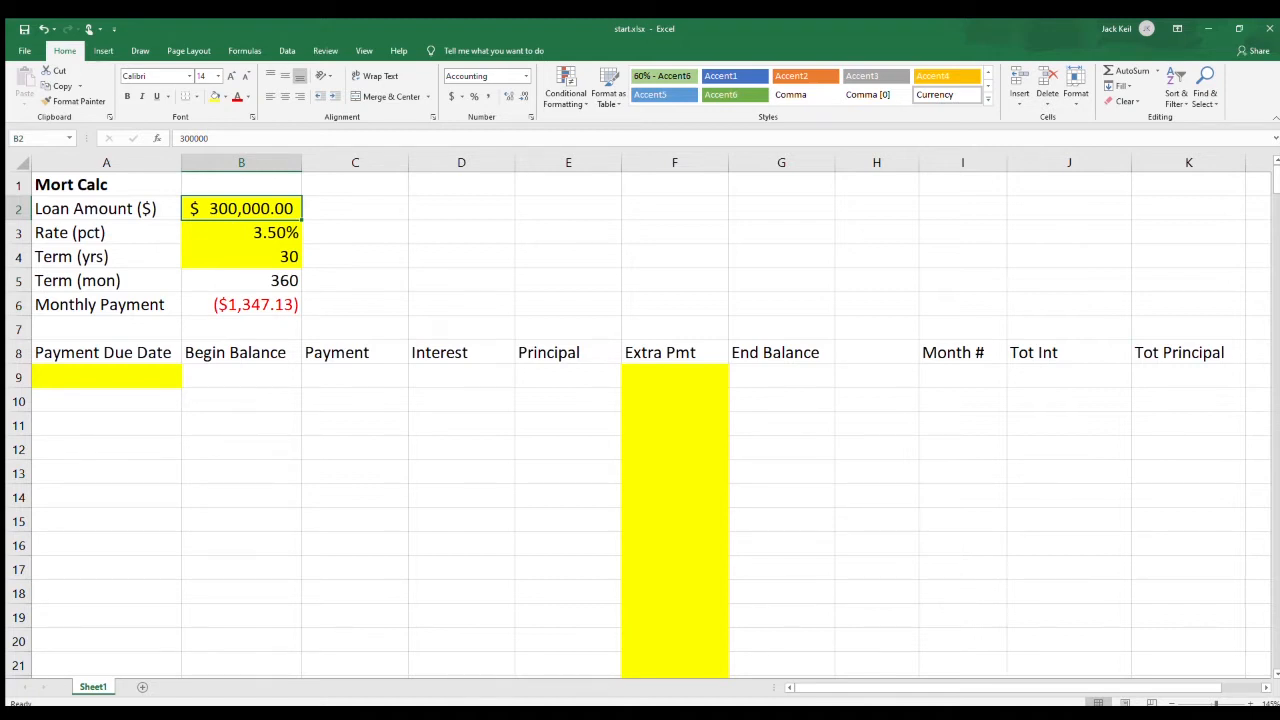
left_click(241, 305)
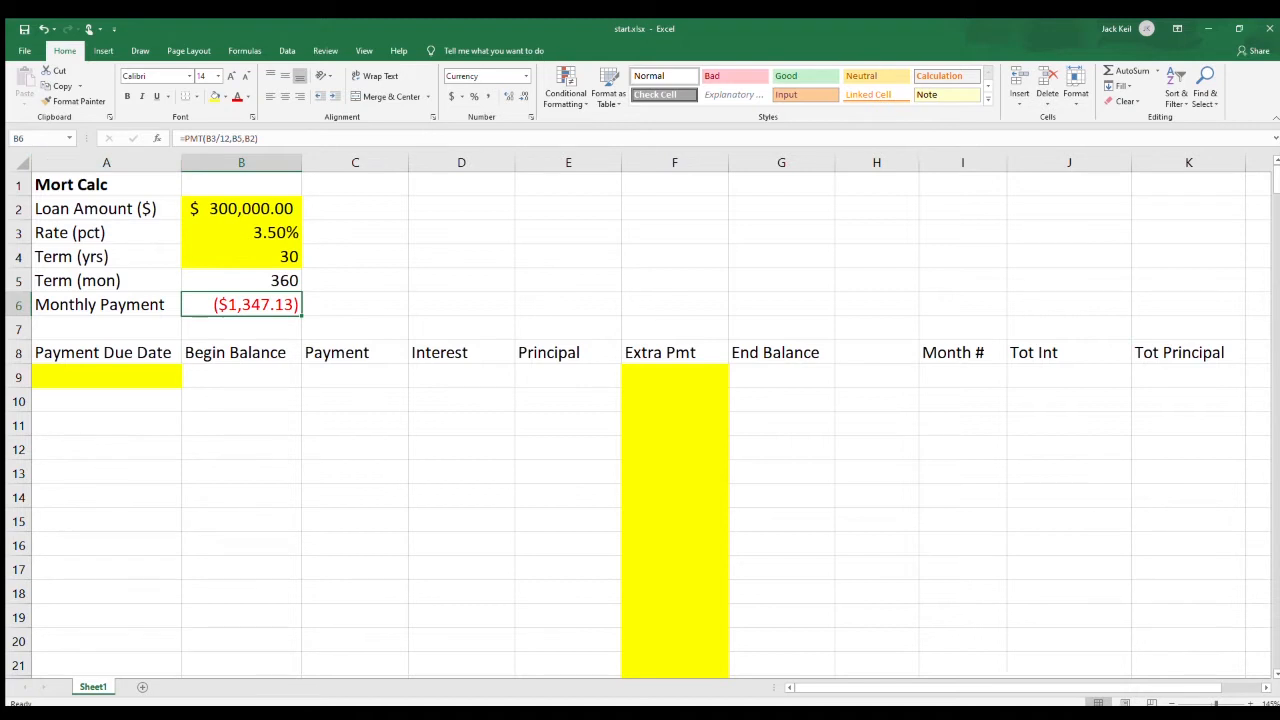
key("F2")
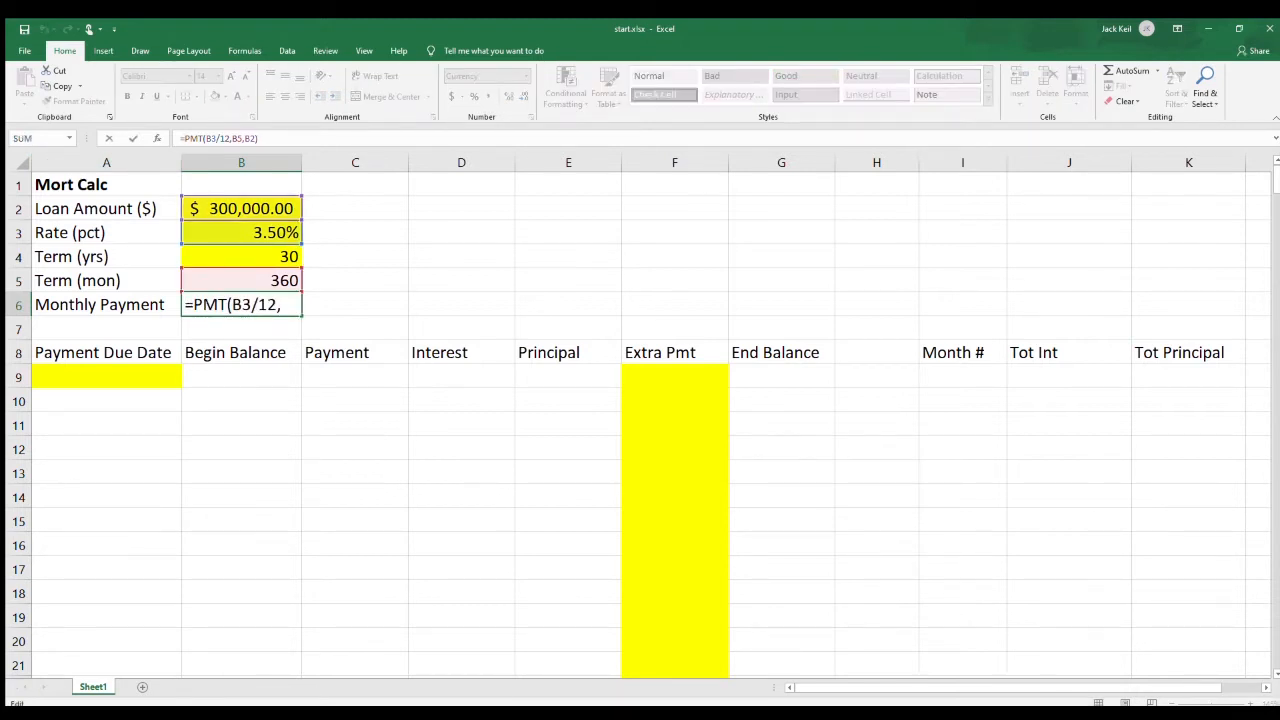
type("-")
key("Return")
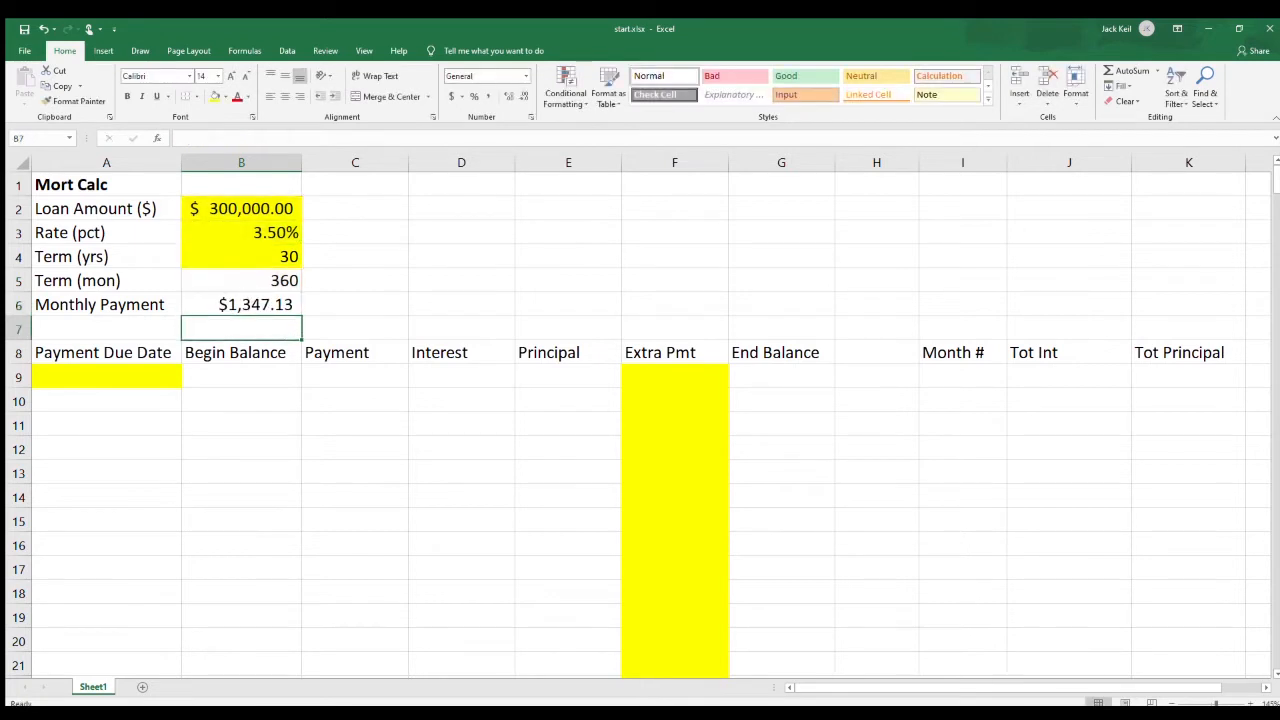
key("Up")
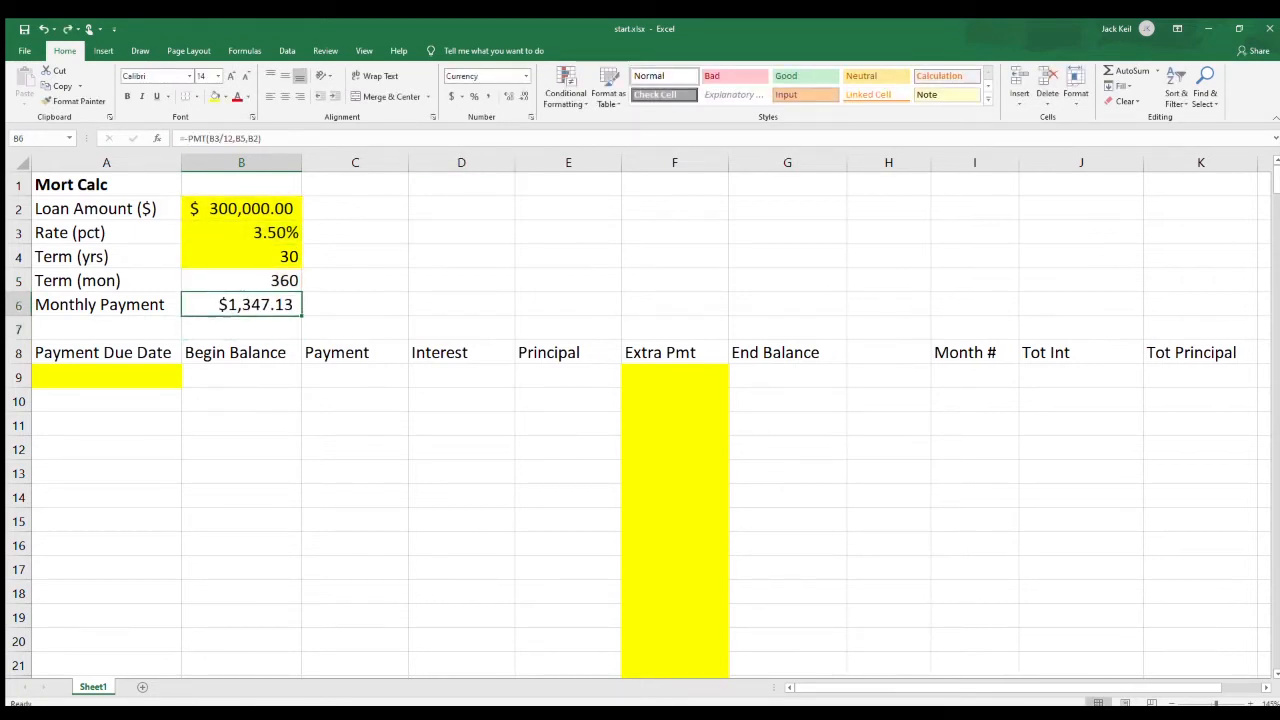
left_click(451, 96)
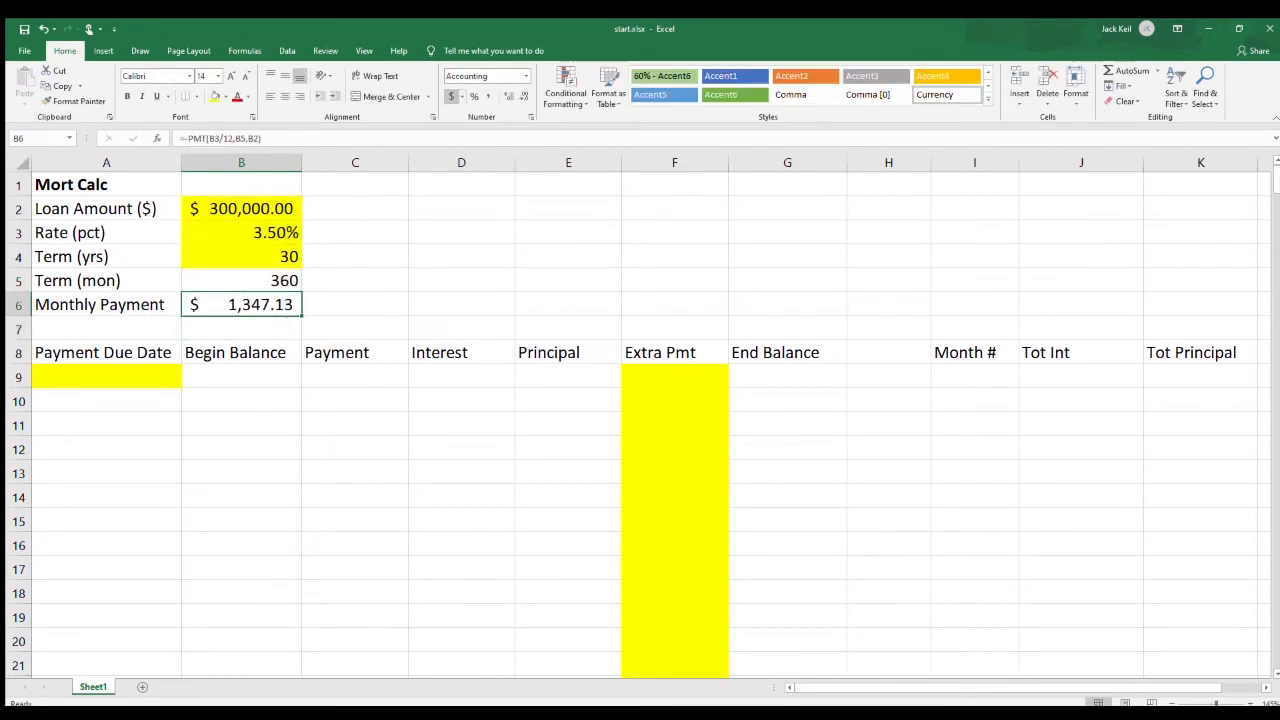
Enter 10/1/2020 as the first payment due date in A9.
left_click(106, 377)
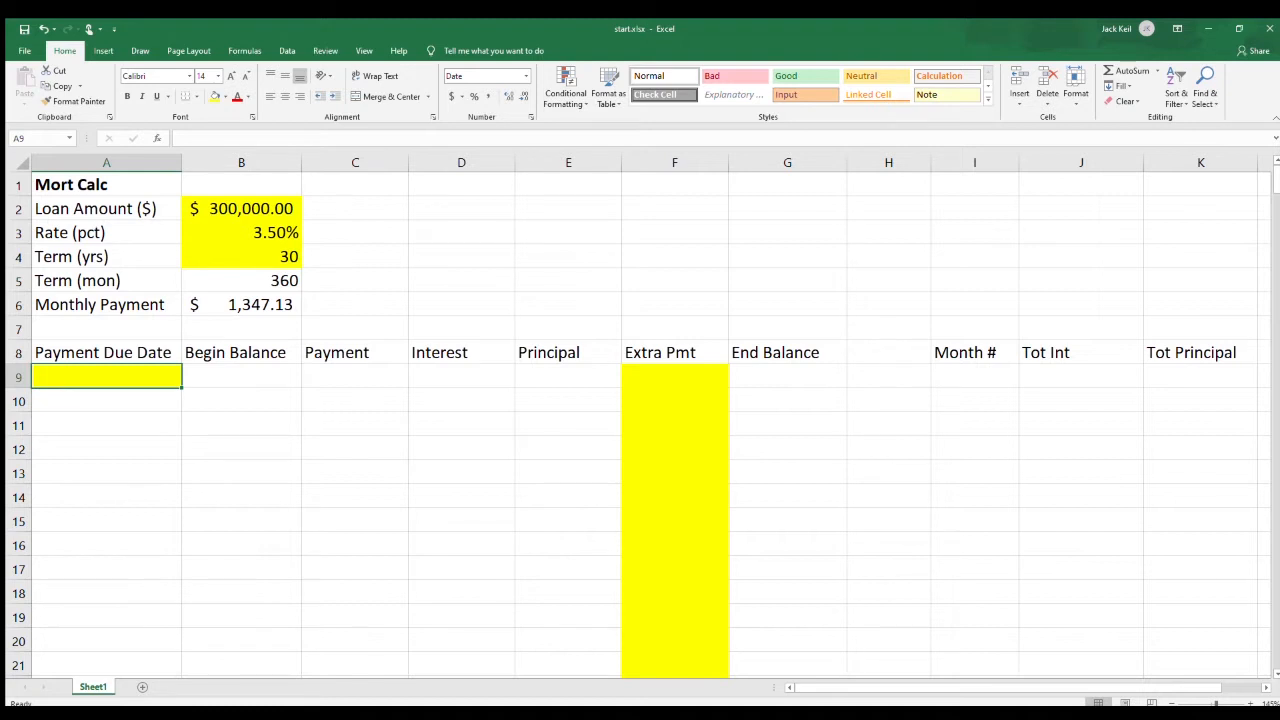
key("F2")
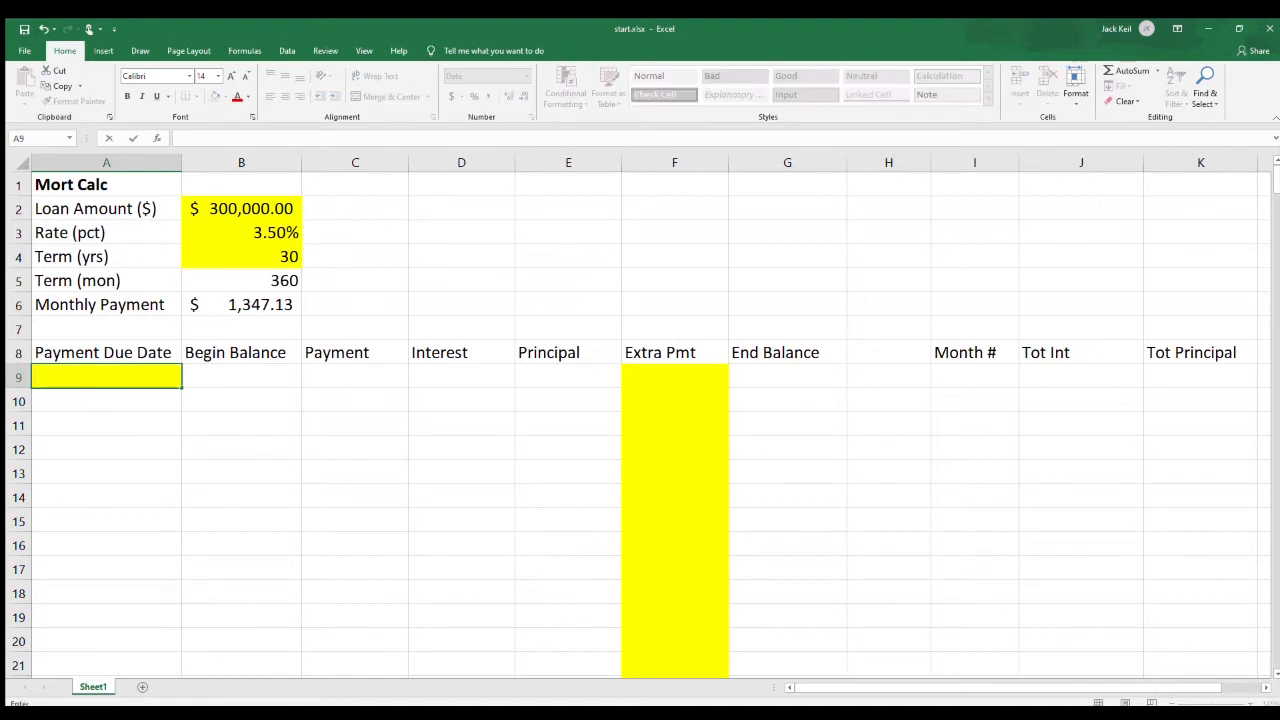
type("10/1/2020")
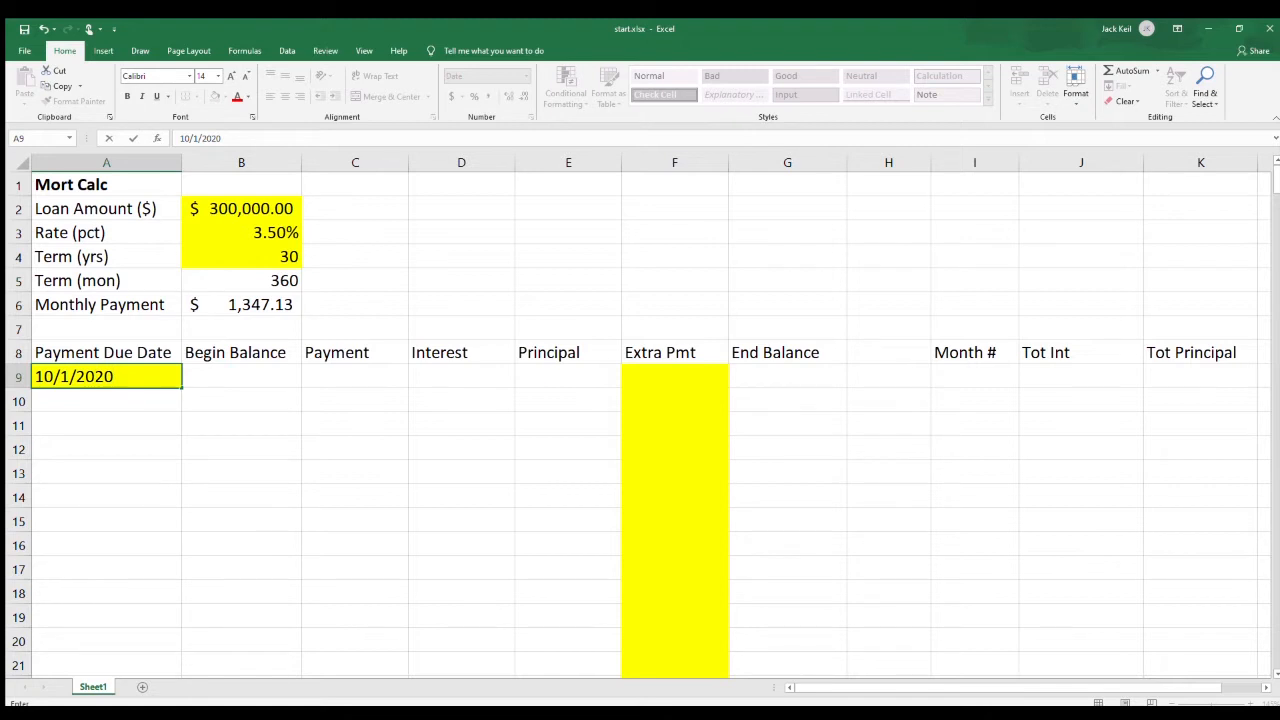
key("Tab")
Link the first Begin Balance in B9 to the loan amount in B2, and the first Payment in C9 to B6 with an absolute reference.
type("=")
left_click(241, 209)
key("Tab")
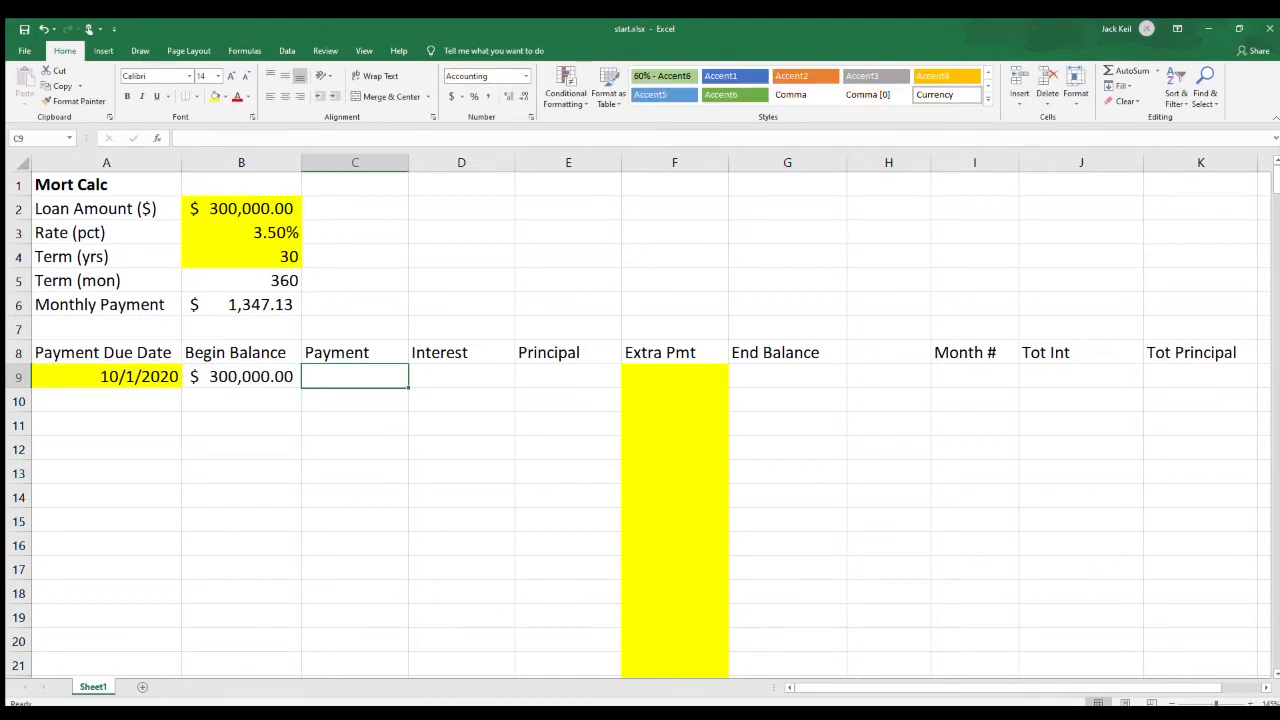
type("=")
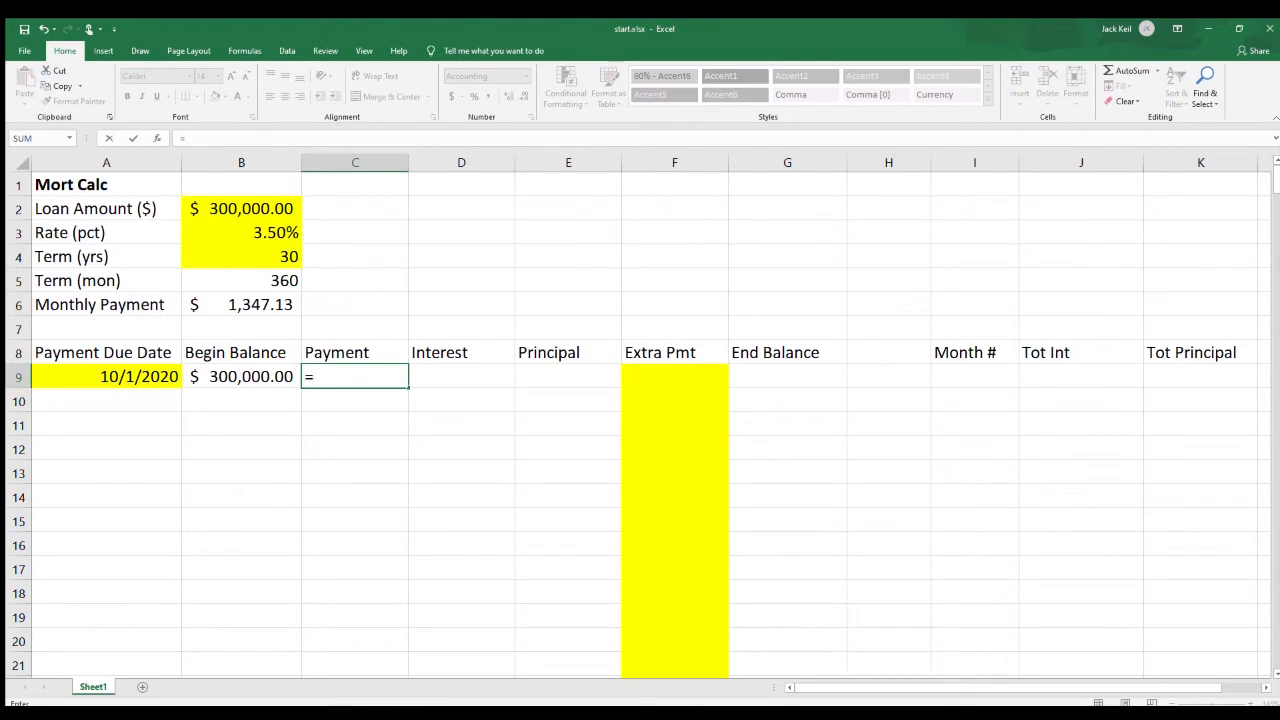
left_click(241, 305)
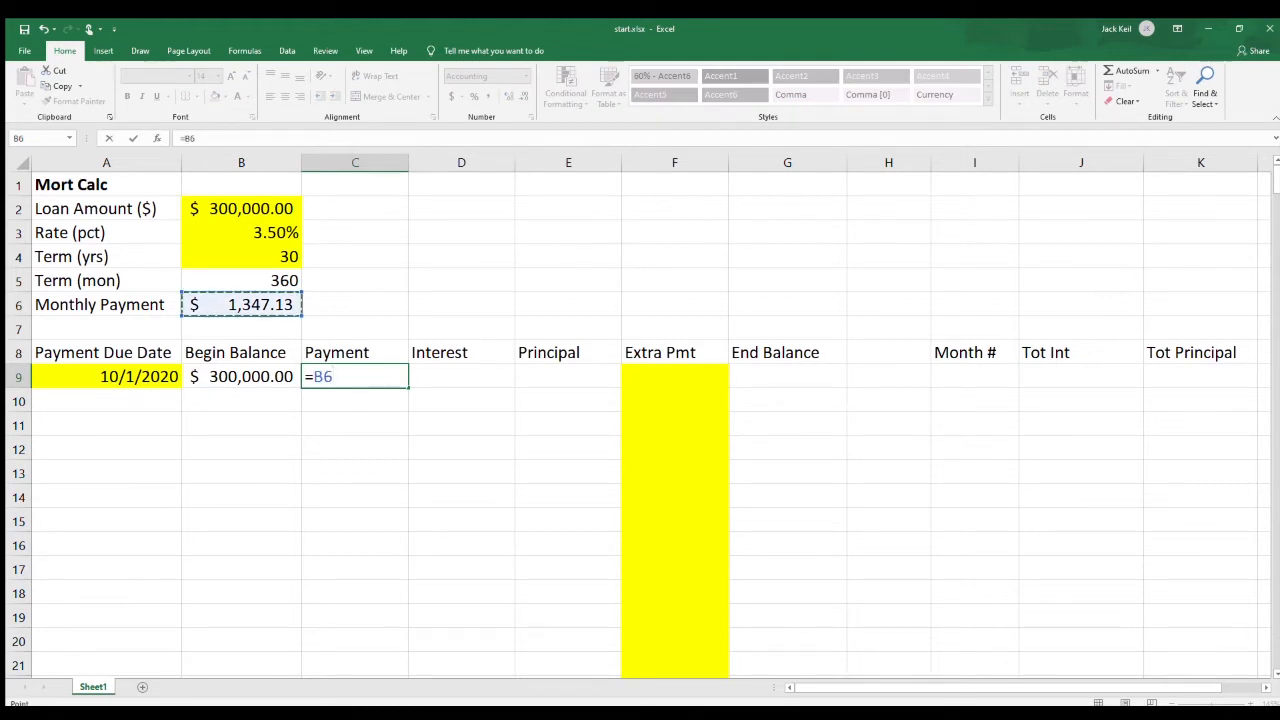
key("F4")
key("ctrl+Return")
key("Tab")
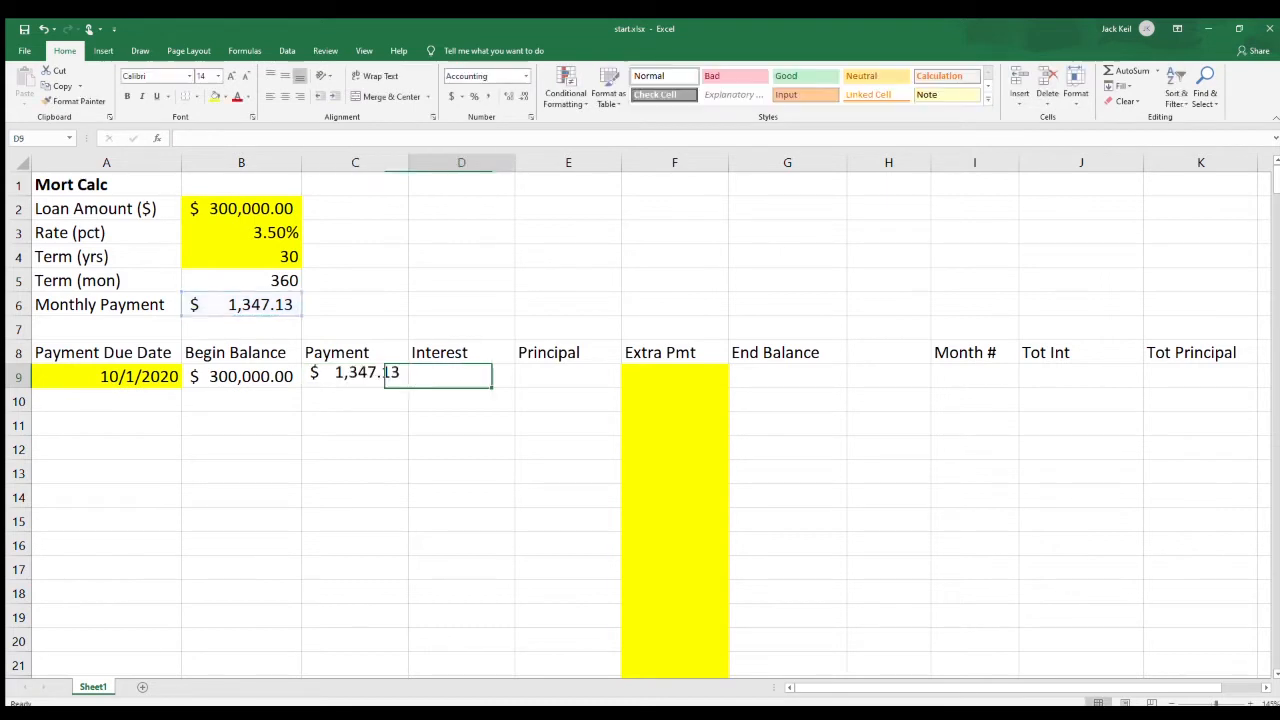
Calculate the first Interest amount in D9 with the formula =B9*$B$3/12, keeping the rate reference absolute.
type("=")
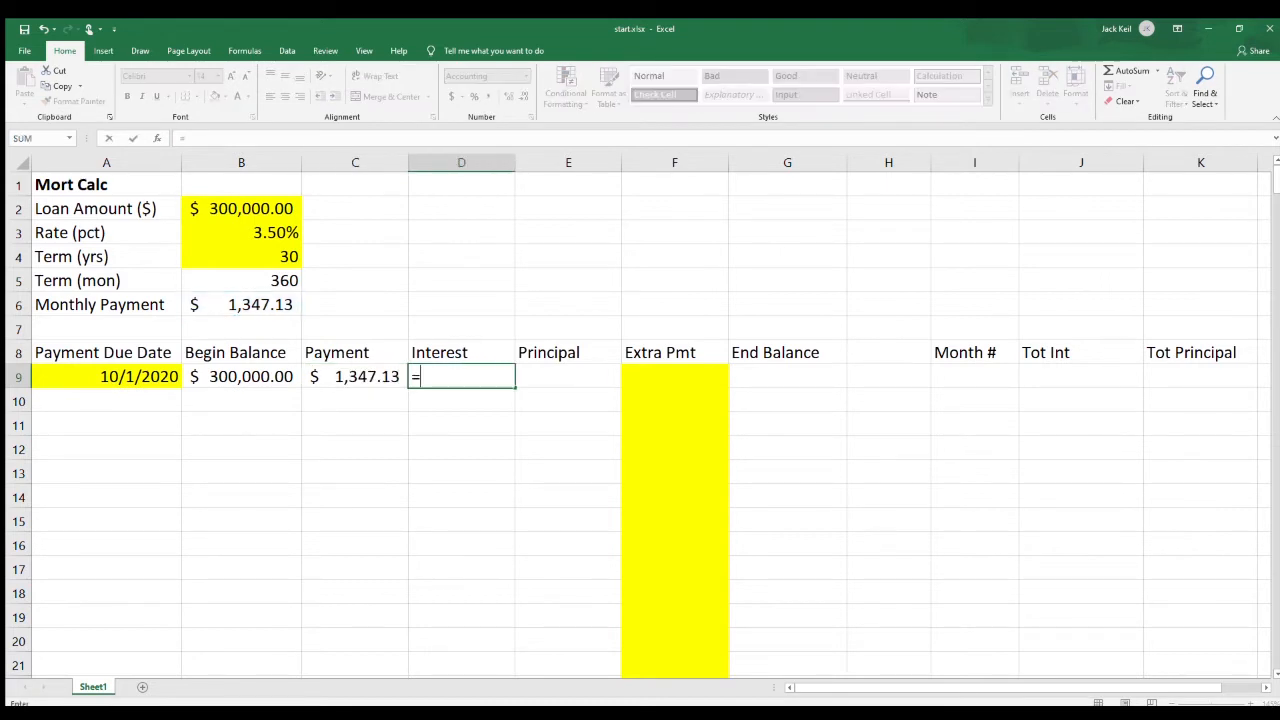
key("Left")
key("Left")
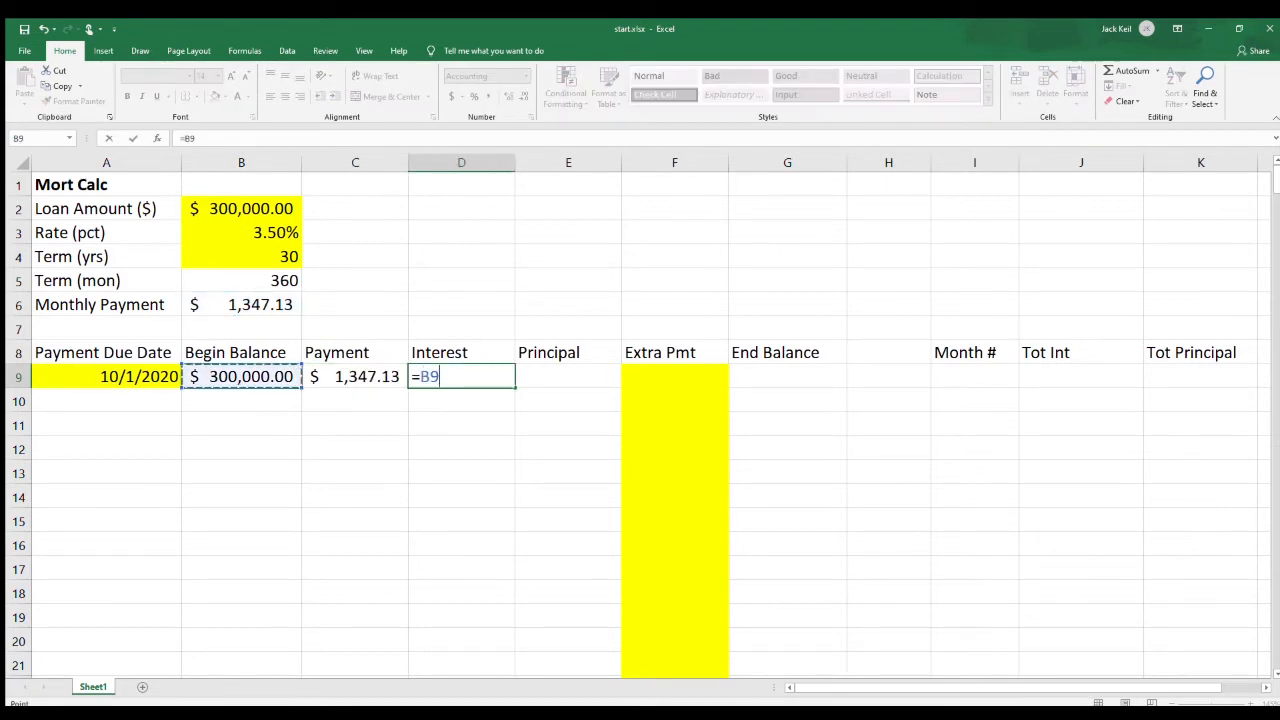
type("*")
left_click(241, 233)
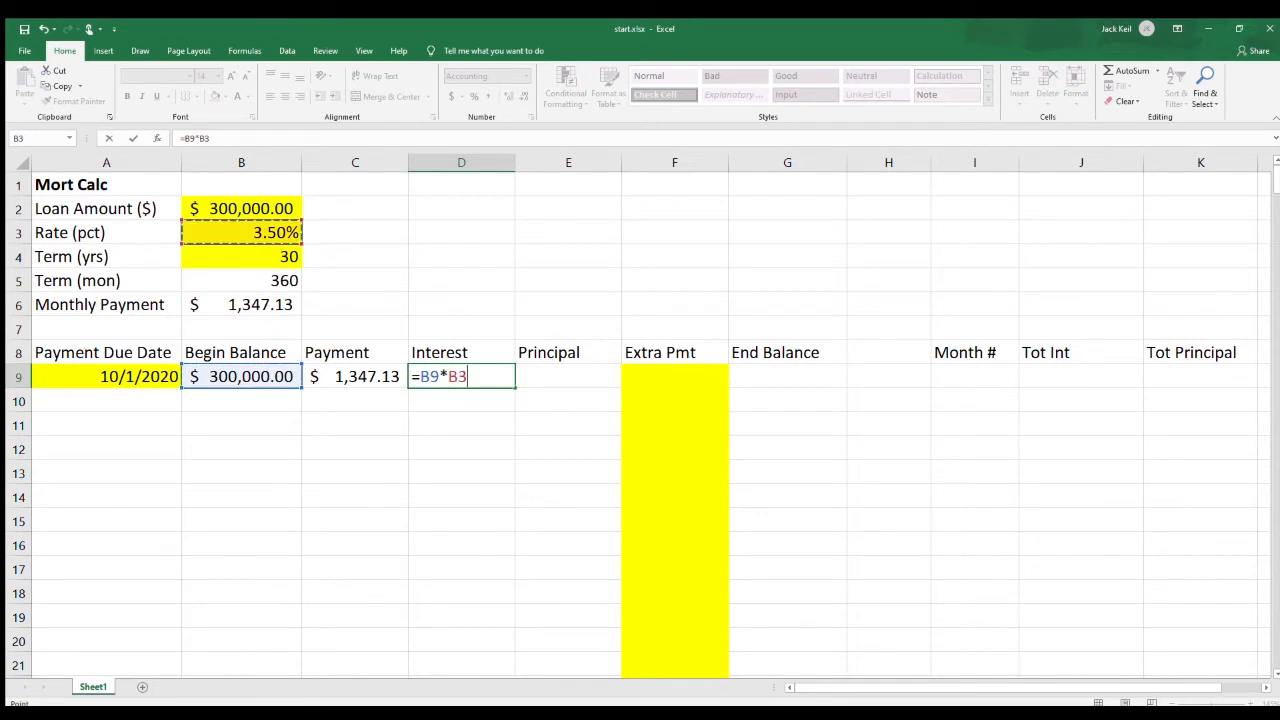
key("F4")
type("/12")
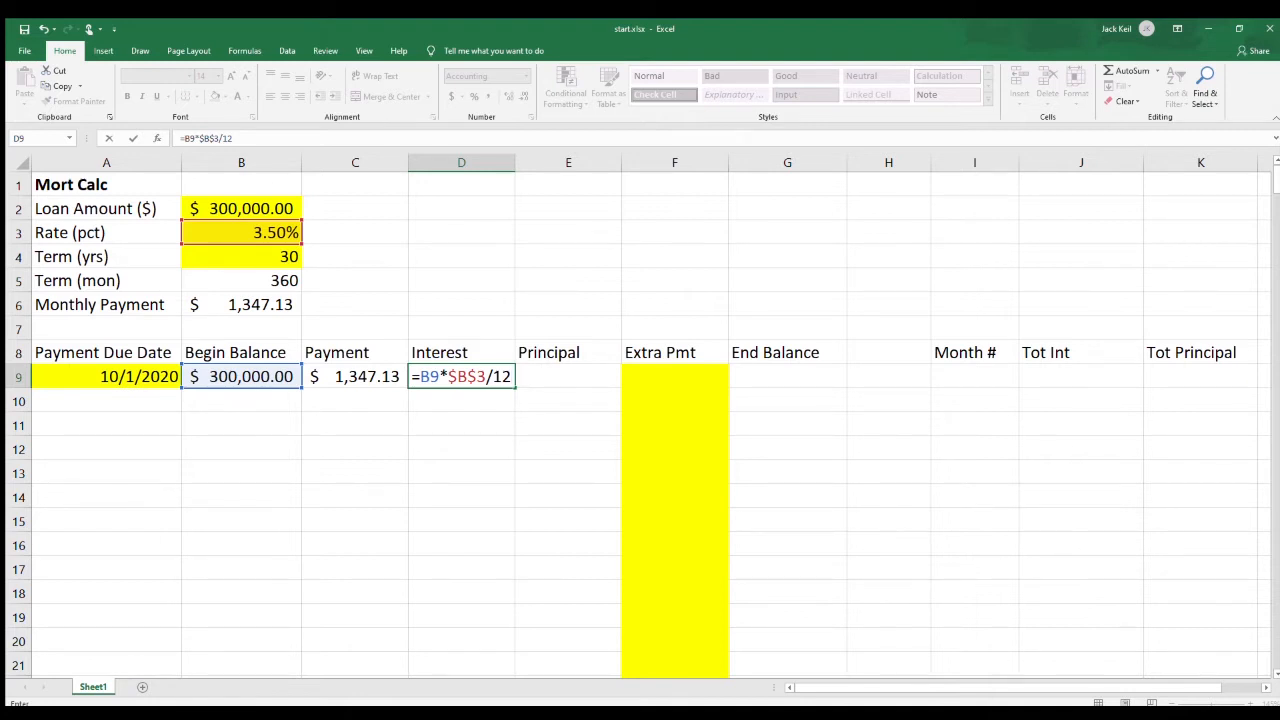
key("Tab")
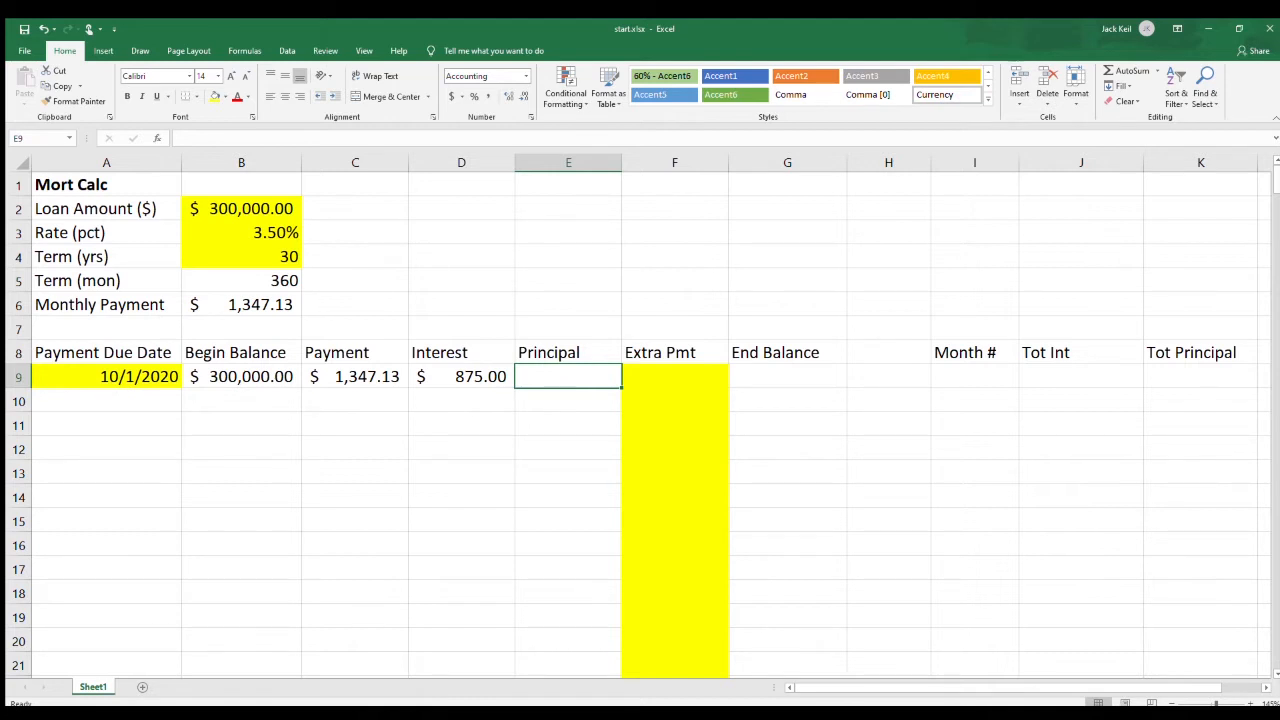
Calculate the first Principal amount in E9 as payment minus interest with the formula =C9-D9.
type("=")
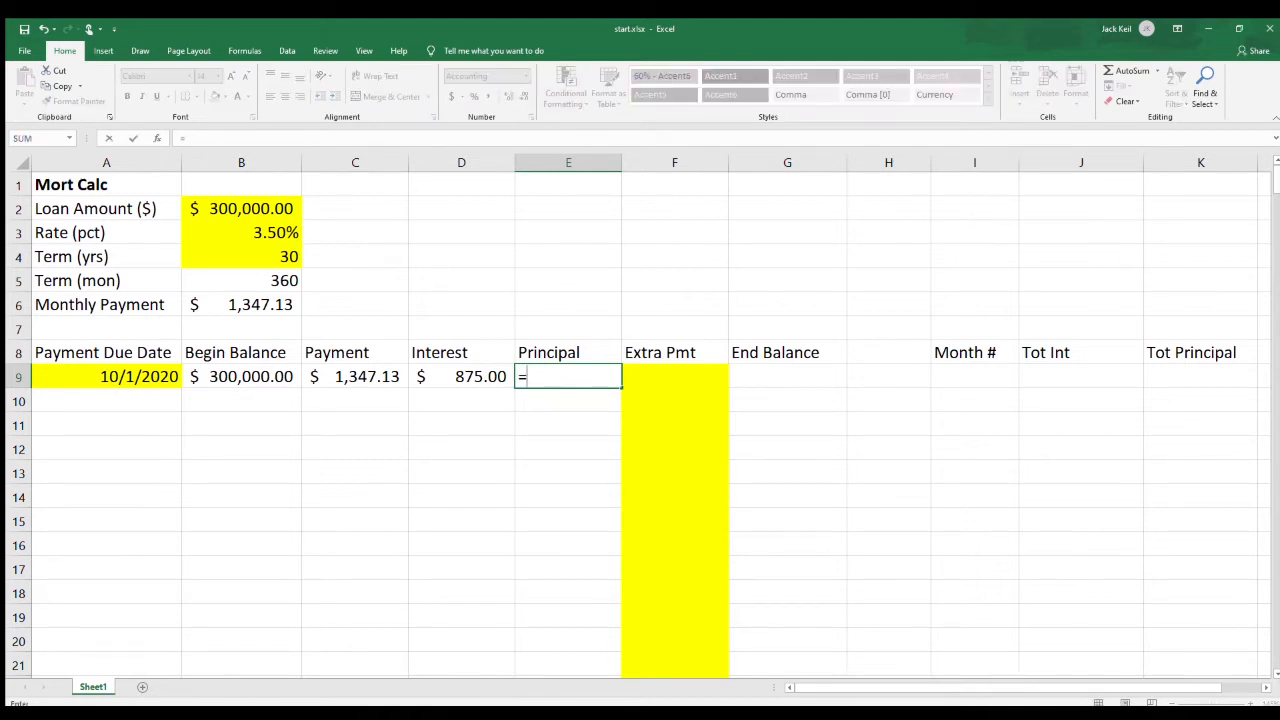
key("Left")
key("Left")
type("-")
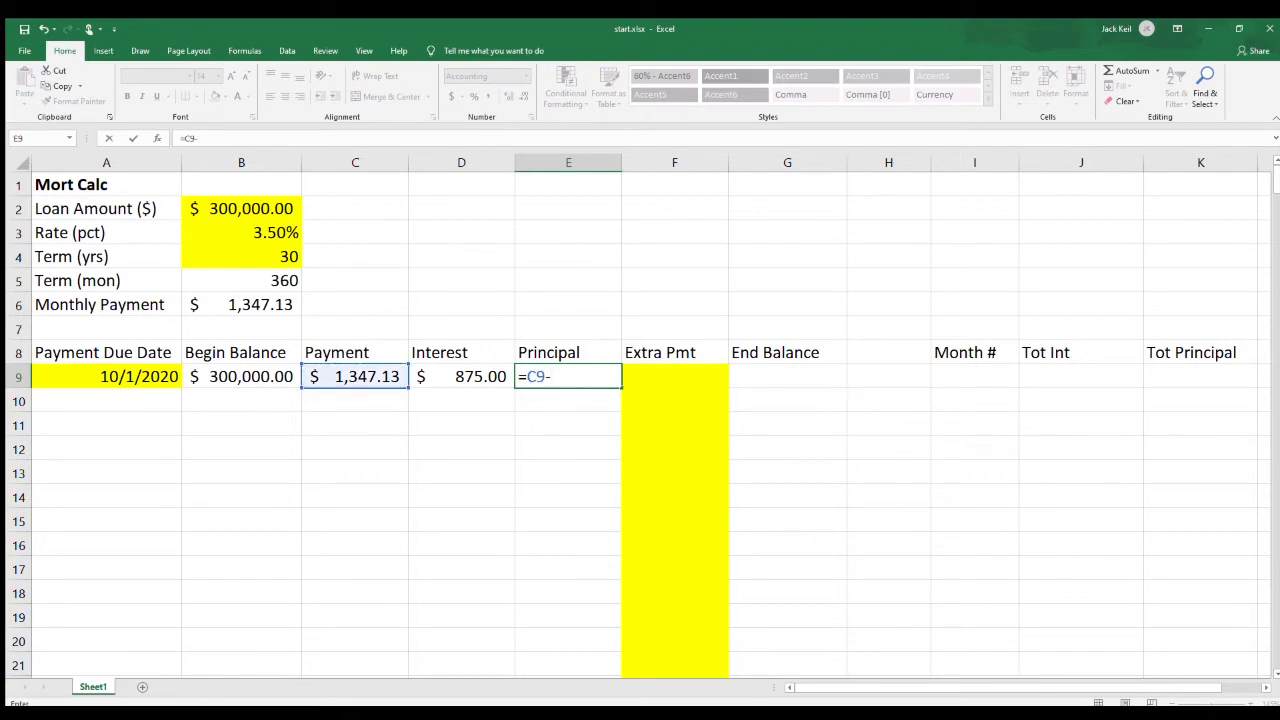
key("Left")
key("Tab")
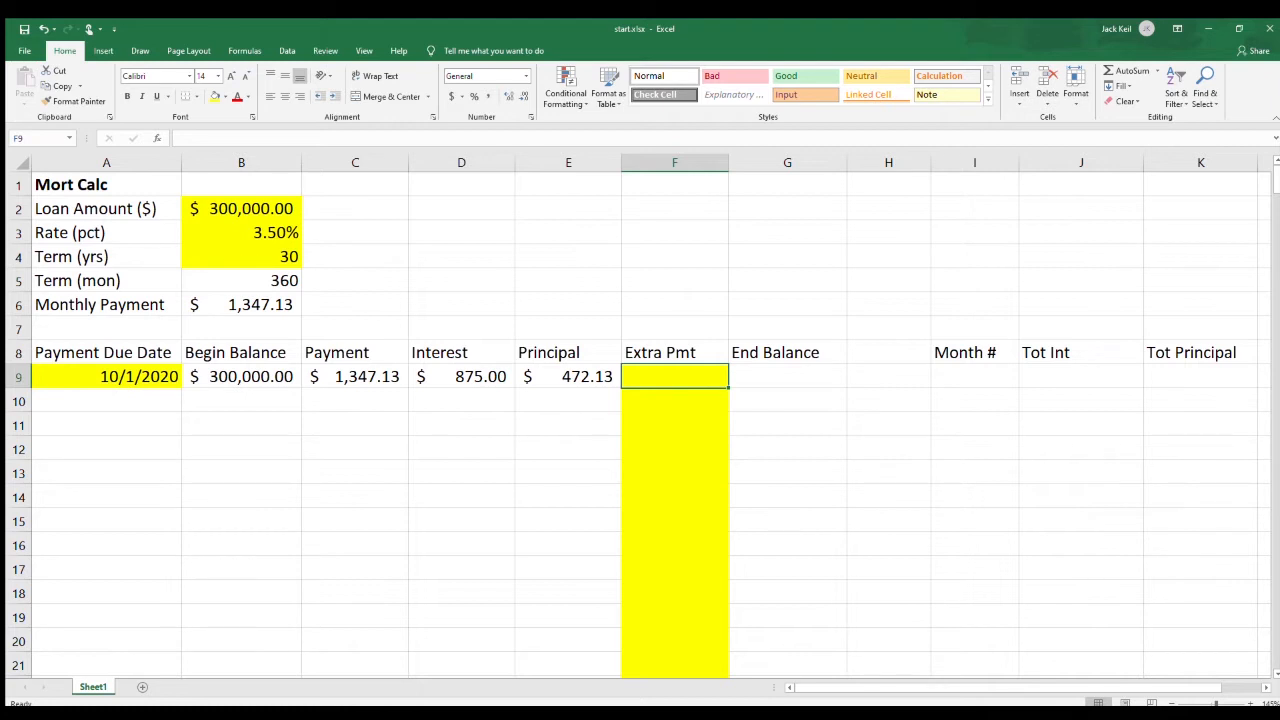
Calculate the first End Balance in G9 by subtracting principal and extra payment with the formula =B9-E9-F9.
left_click(787, 376)
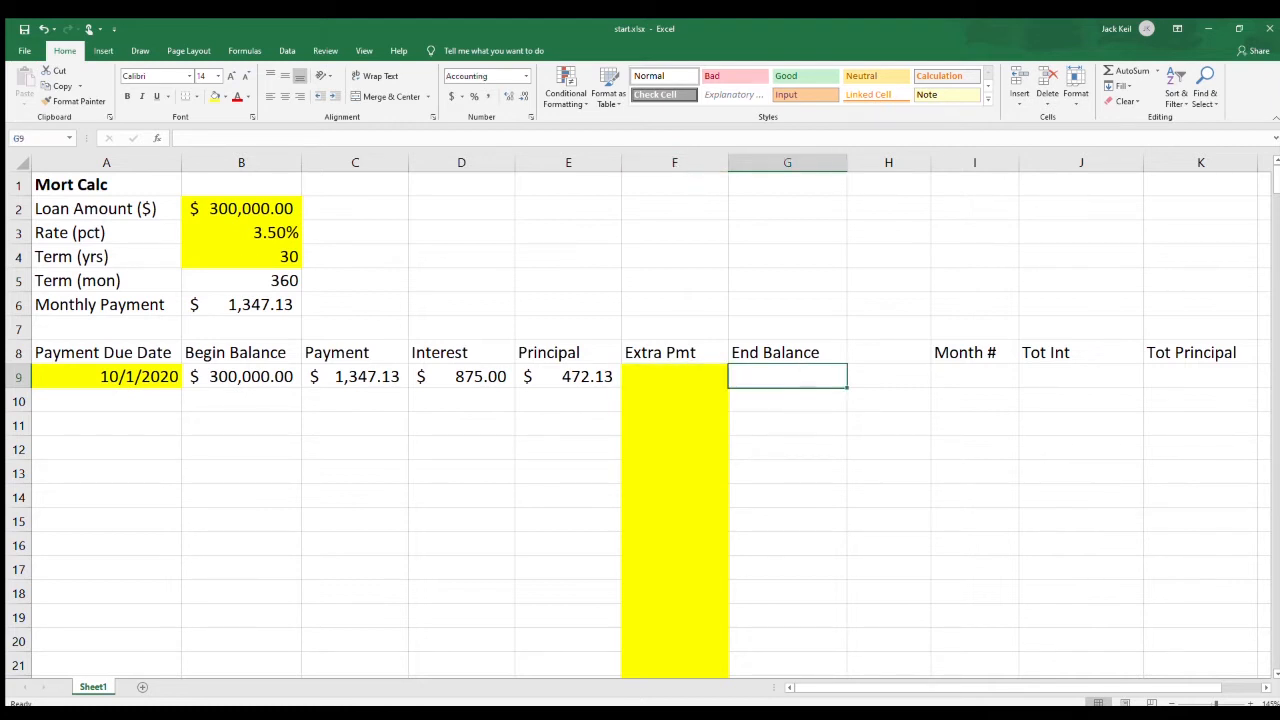
type("=")
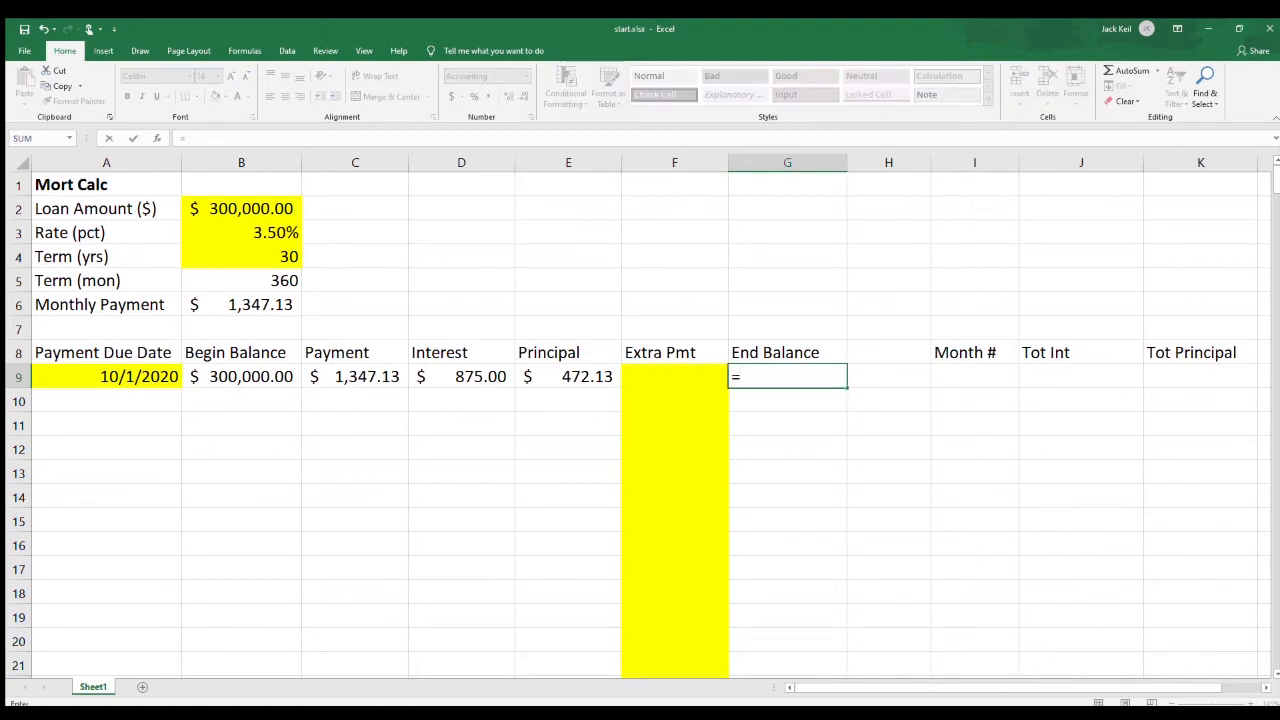
left_click(241, 377)
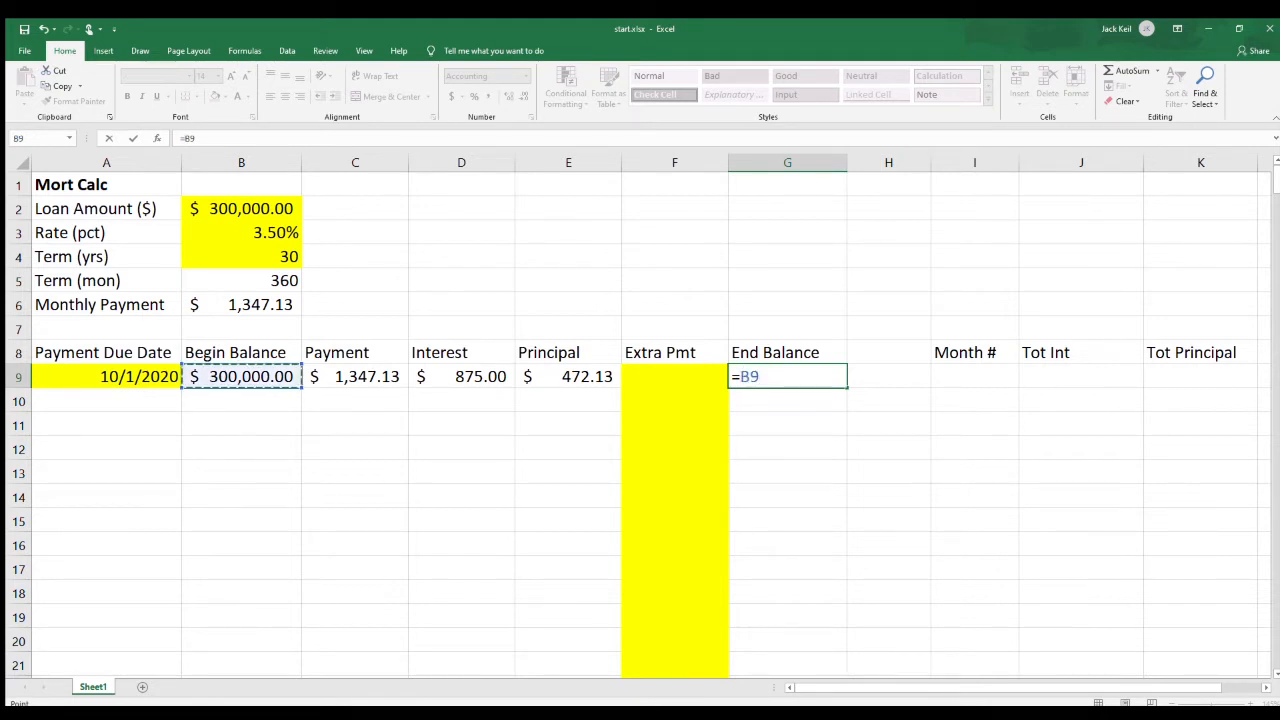
type("-")
left_click(568, 377)
type("-")
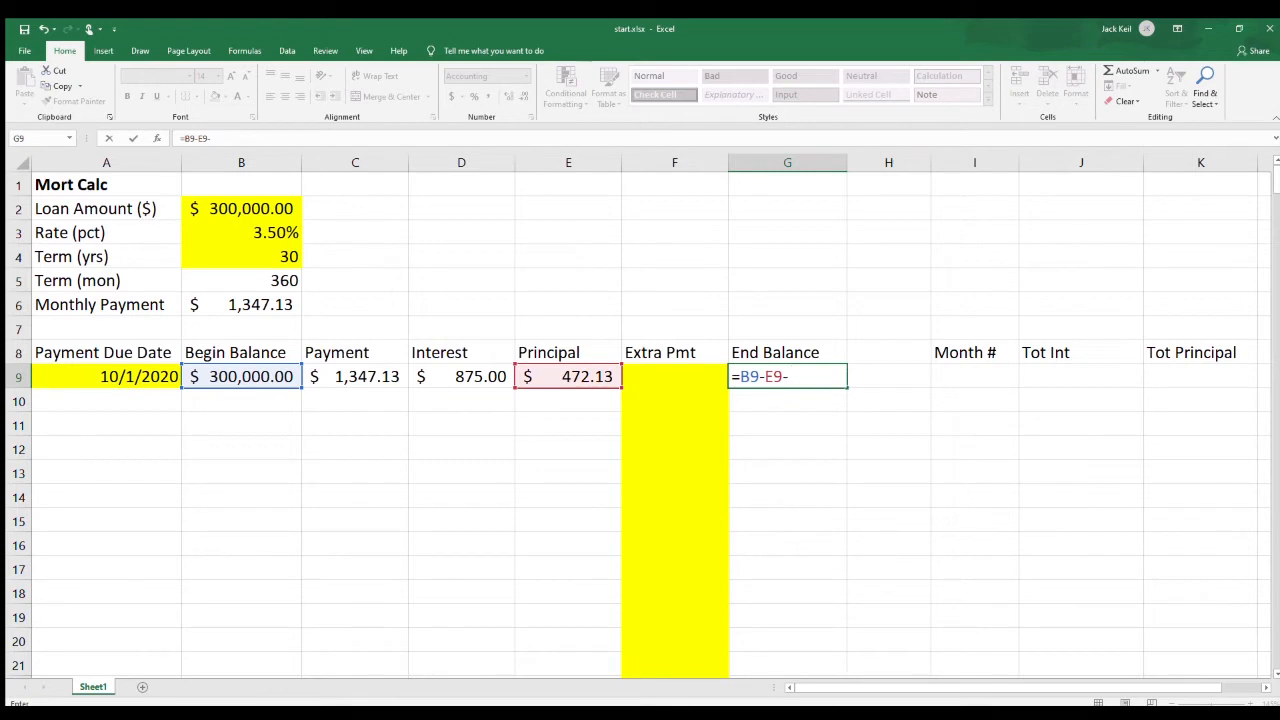
left_click(675, 377)
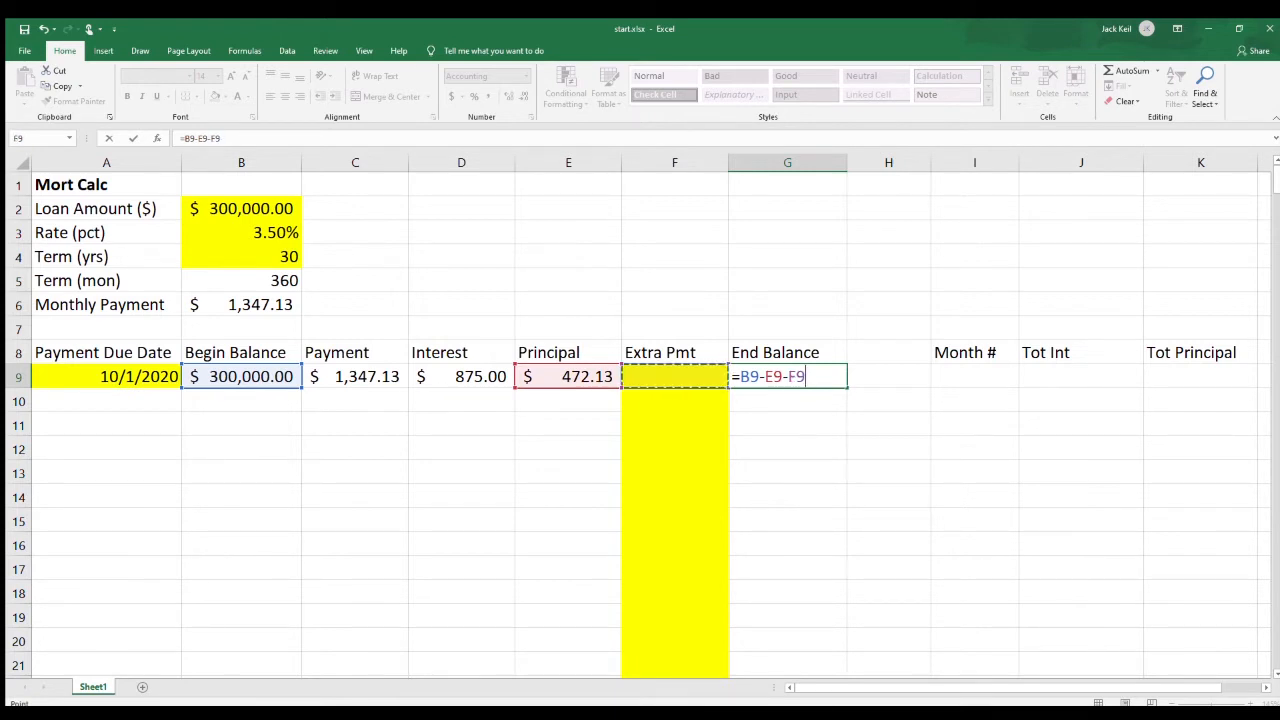
key("Tab")
key("Tab")
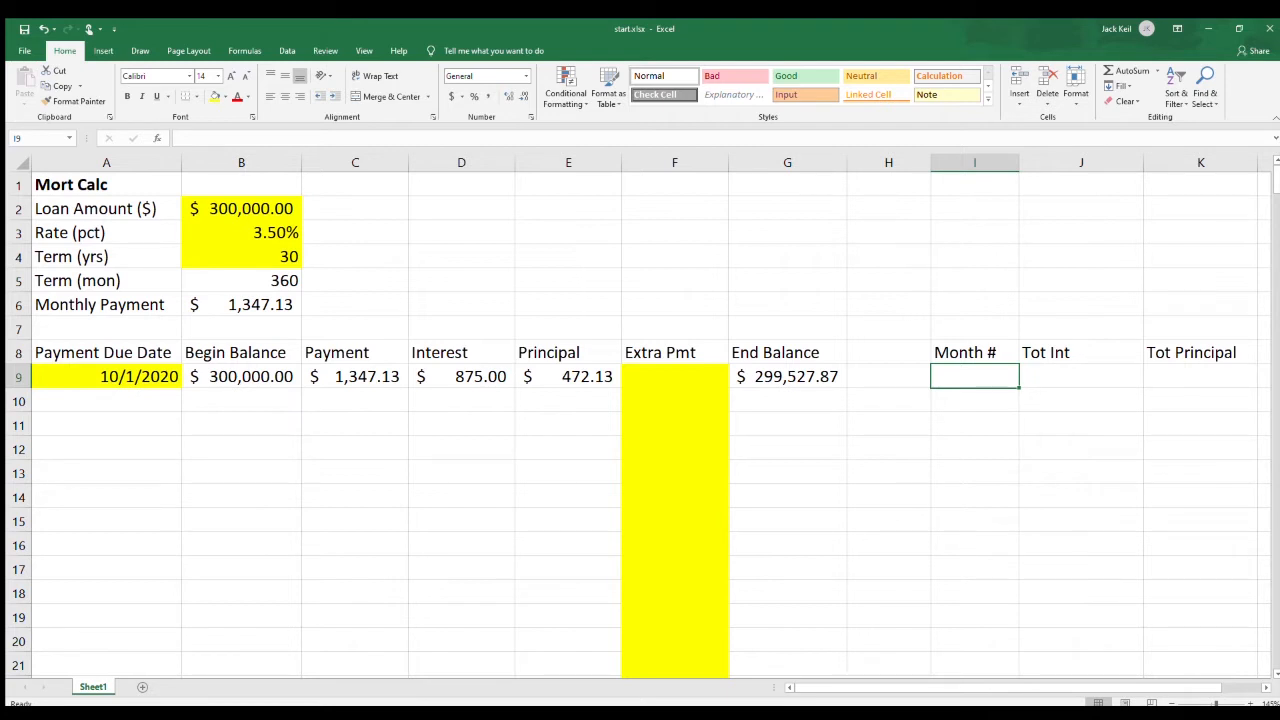
Enter 1 as the first Month # in I9 and link Tot Int in J9 to the interest in D9.
type("1")
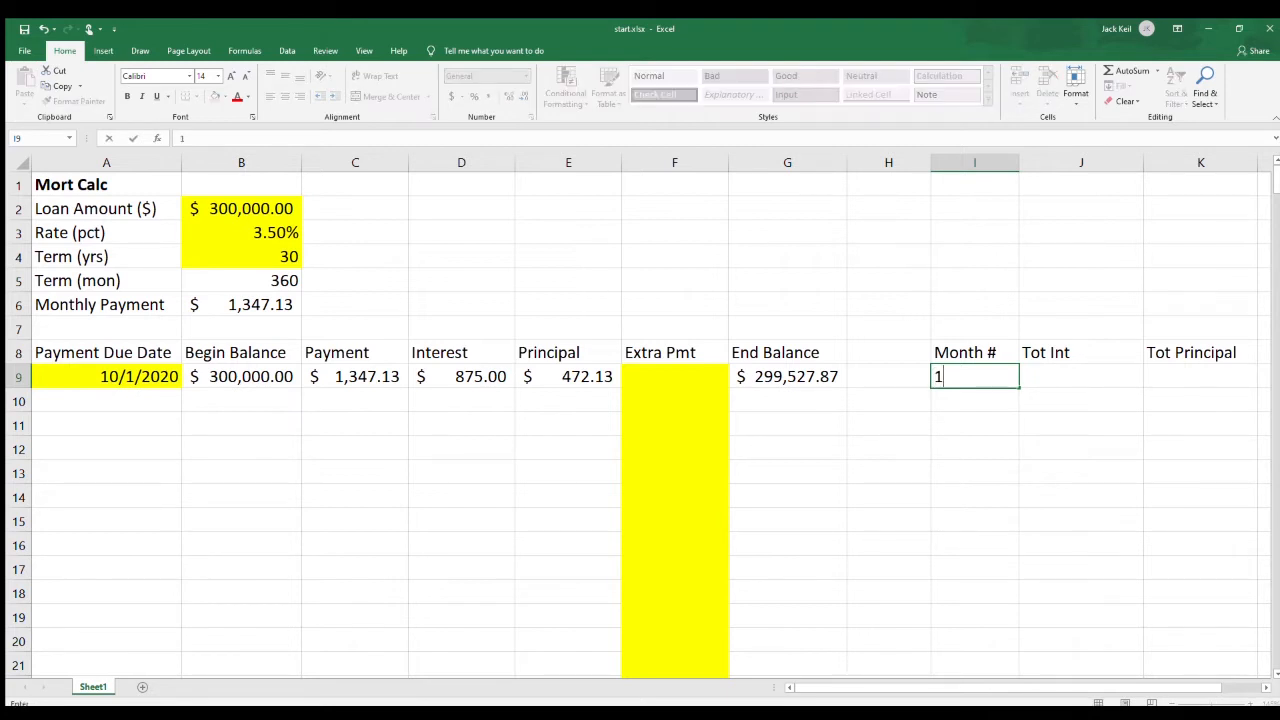
key("Tab")
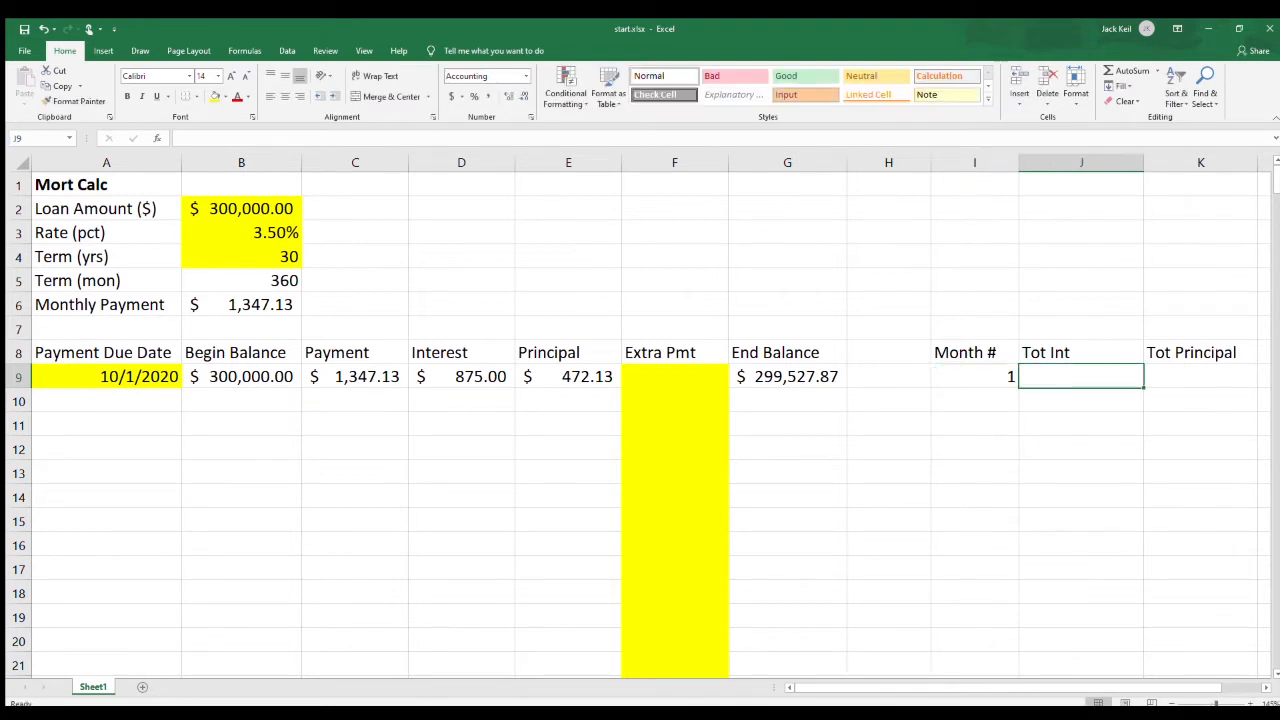
type("=")
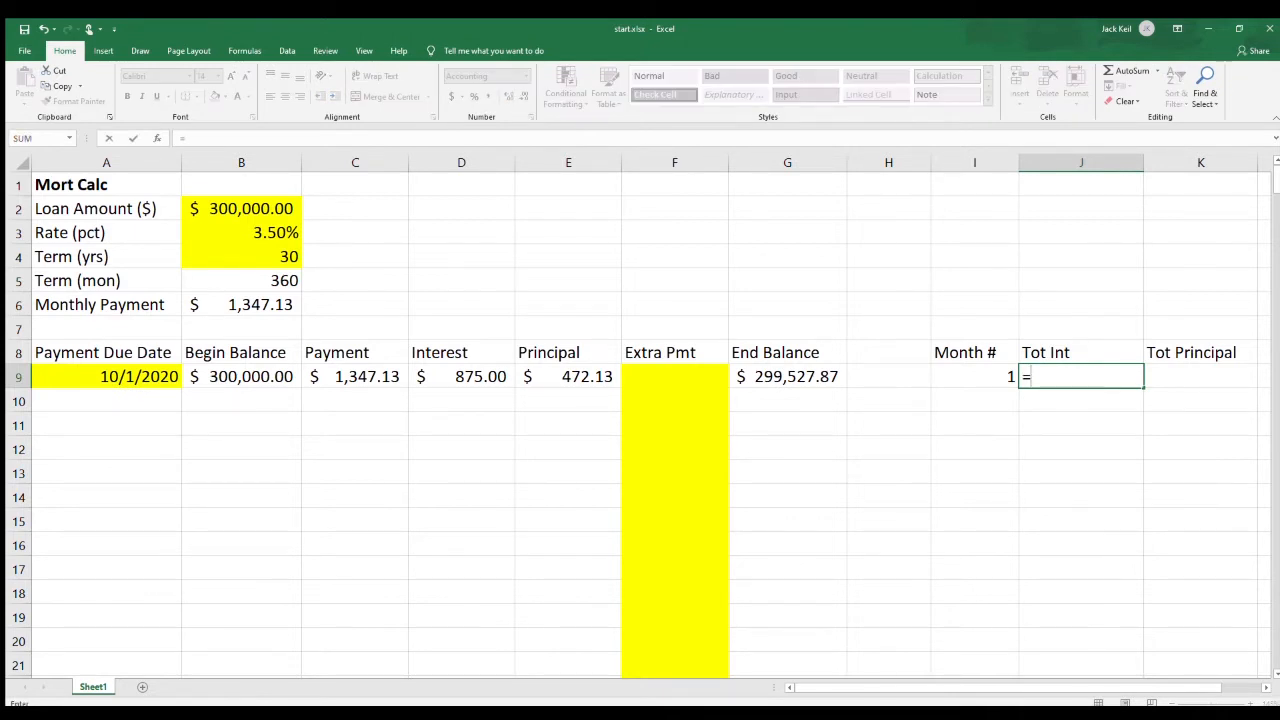
left_click(461, 377)
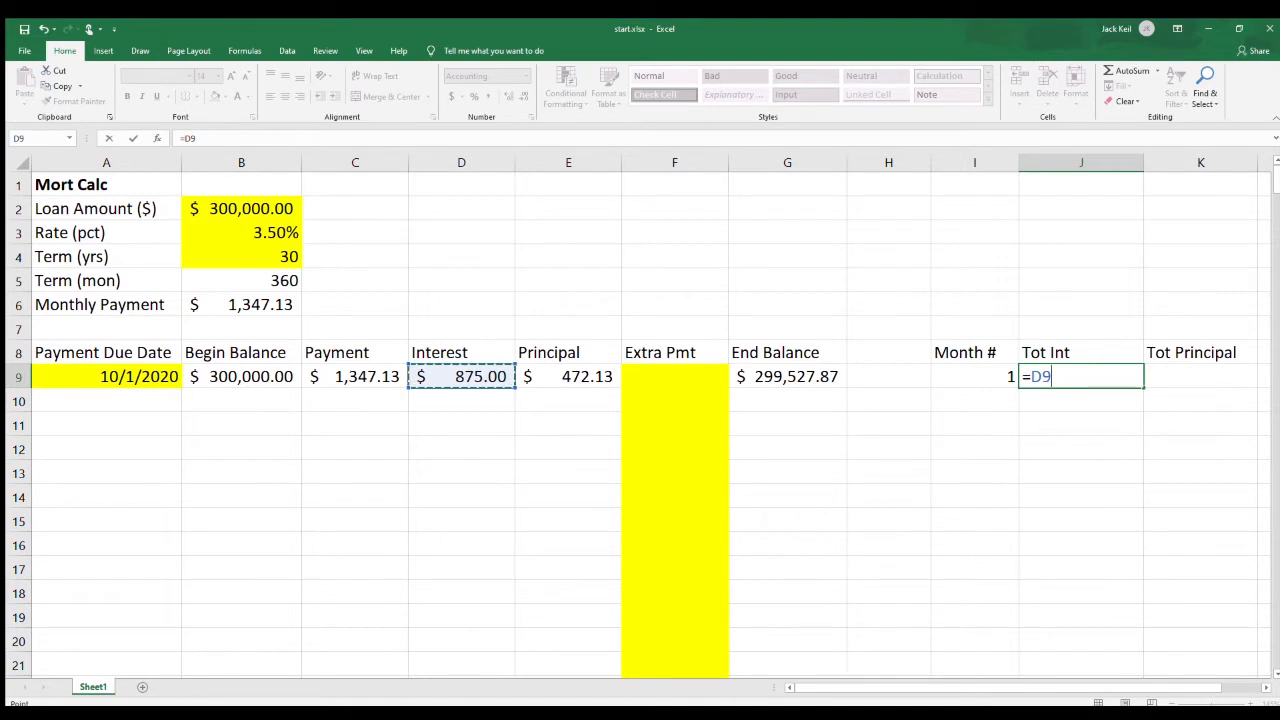
key("Tab")
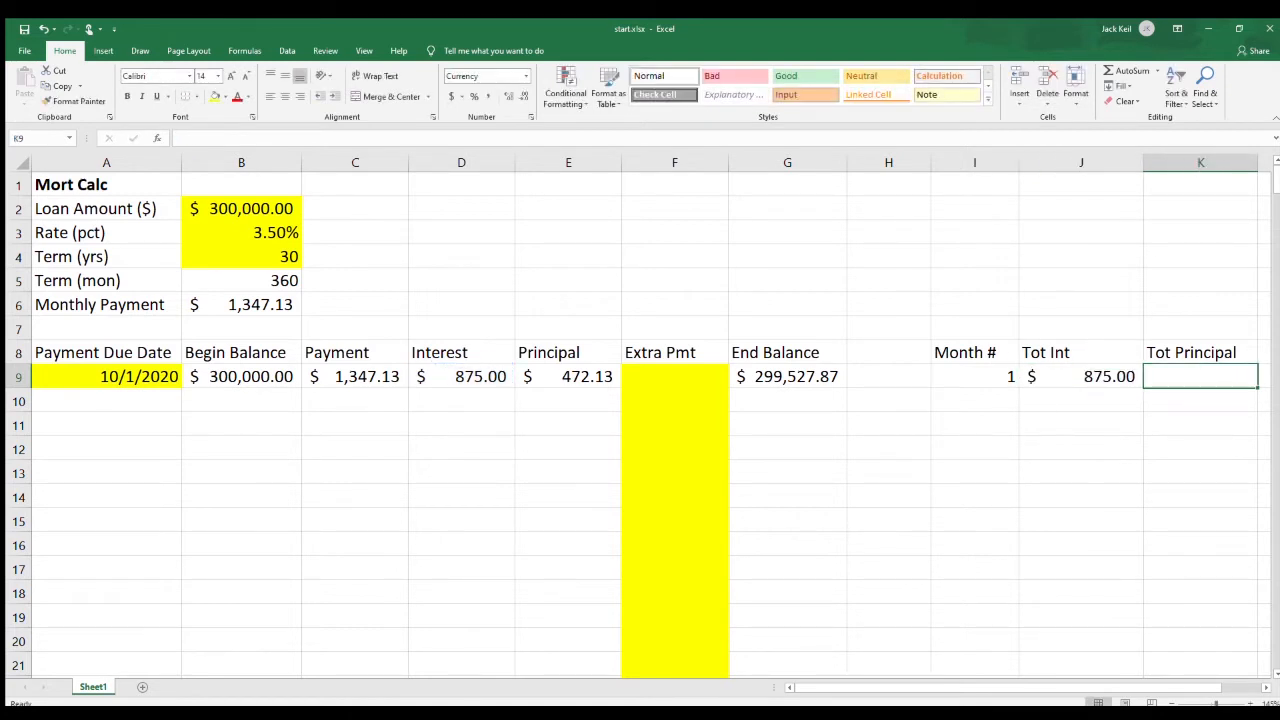
Calculate the first Tot Principal in K9 as principal plus extra payment with the formula =E9+F9.
type("=")
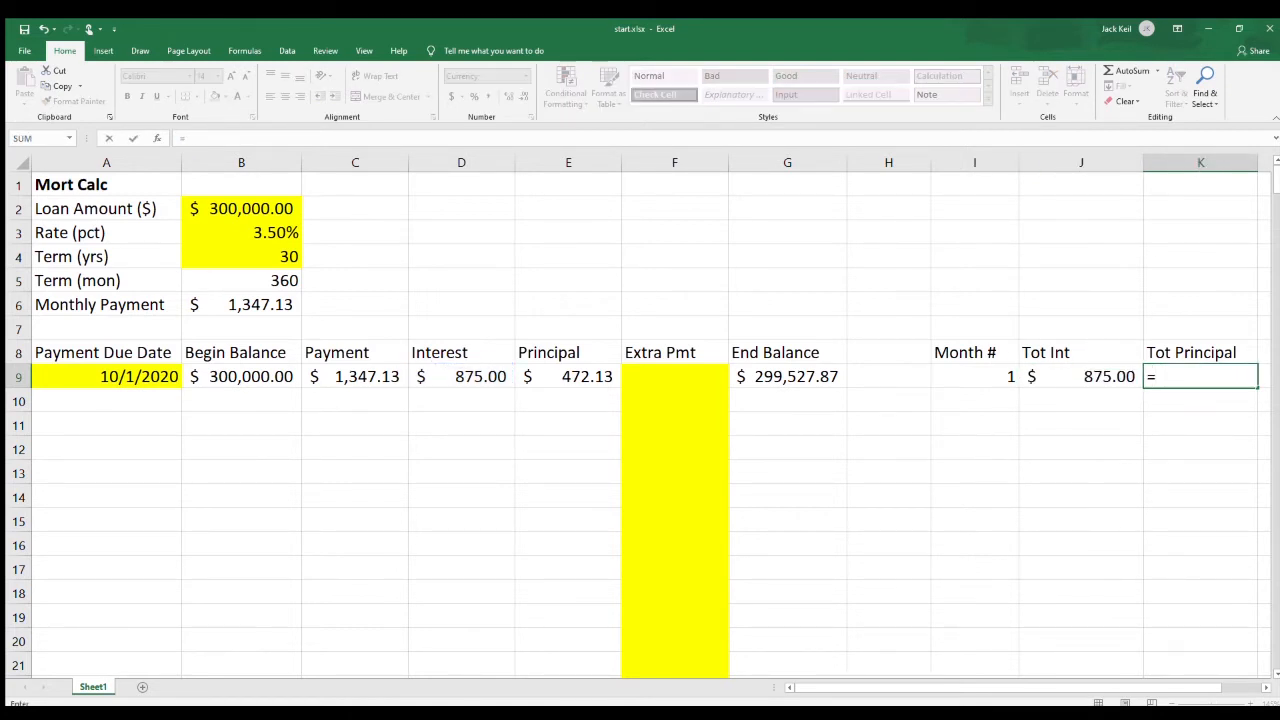
left_click(568, 377)
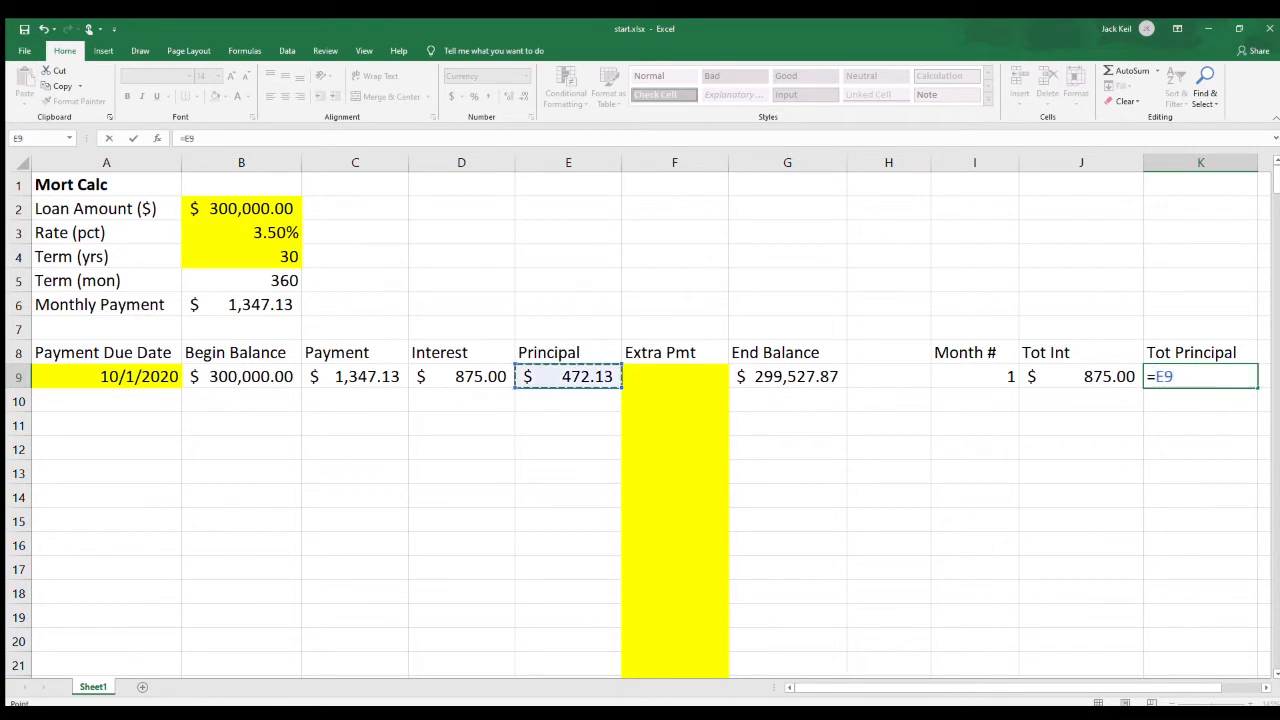
type("+")
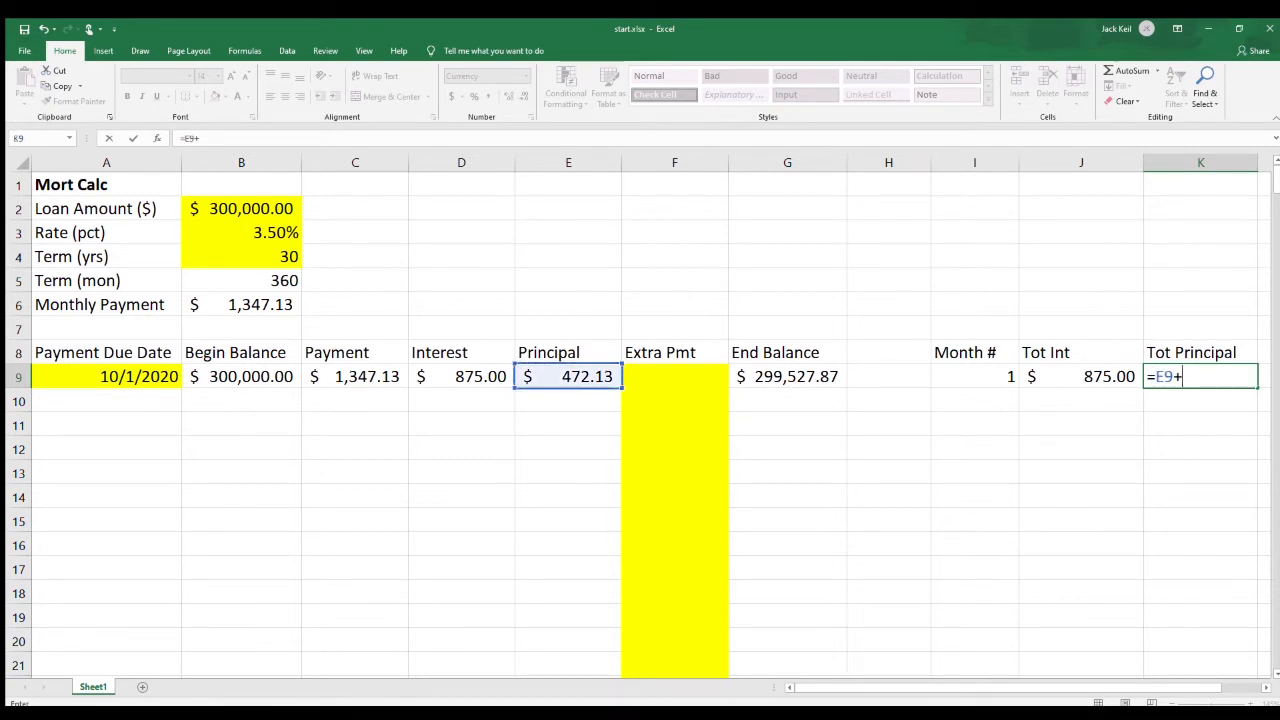
left_click(675, 377)
key("Return")
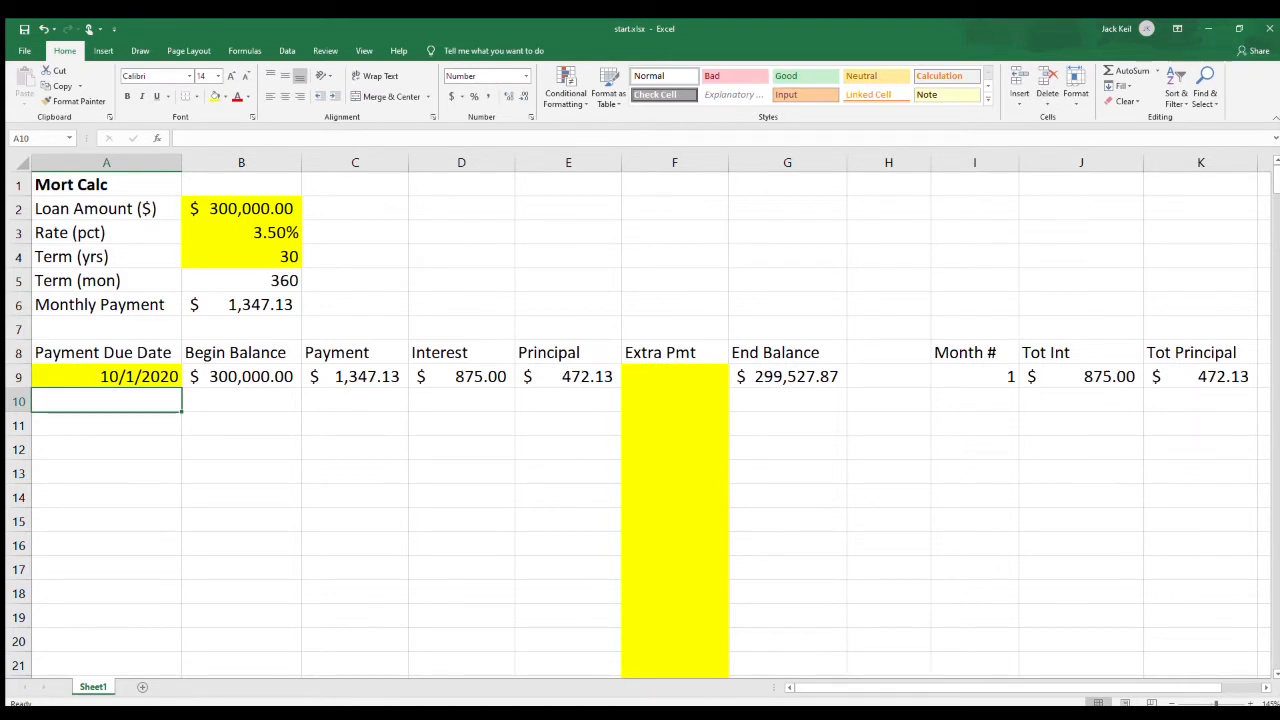
Calculate the second payment due date in A10, one month after the first, with the formula =EDATE(A9,1).
type("=")
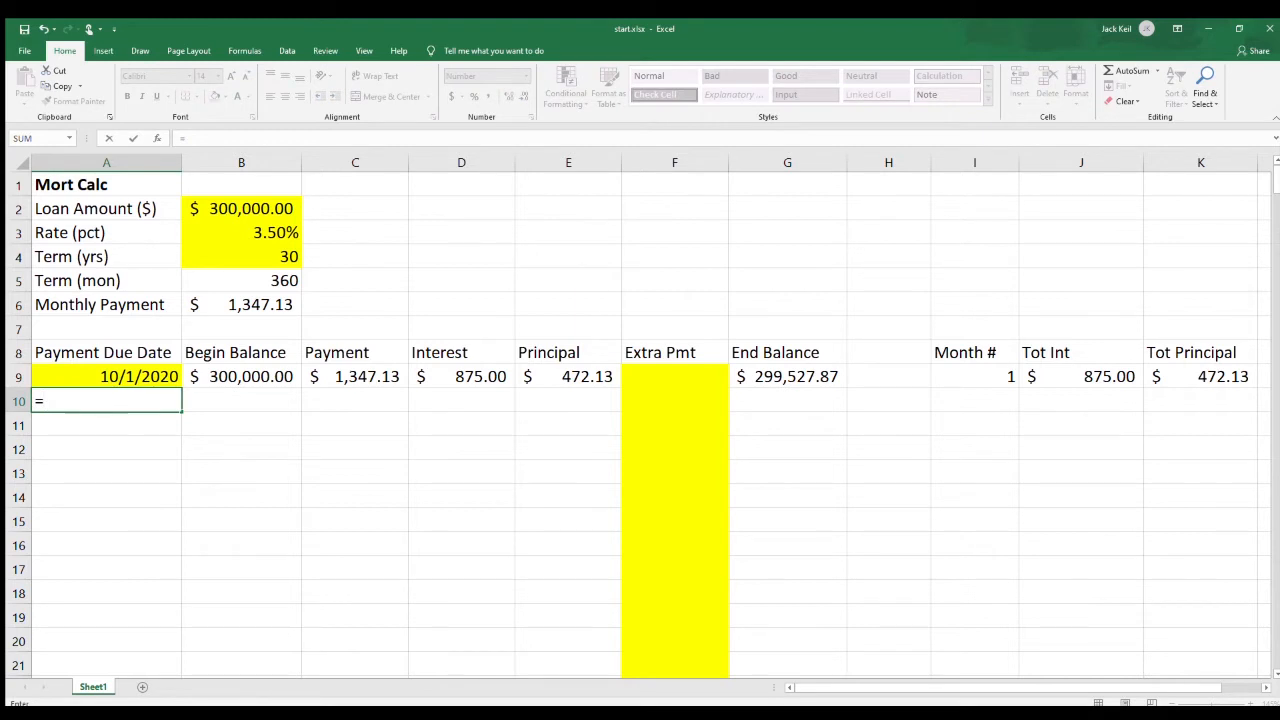
type("edate(")
key("Up")
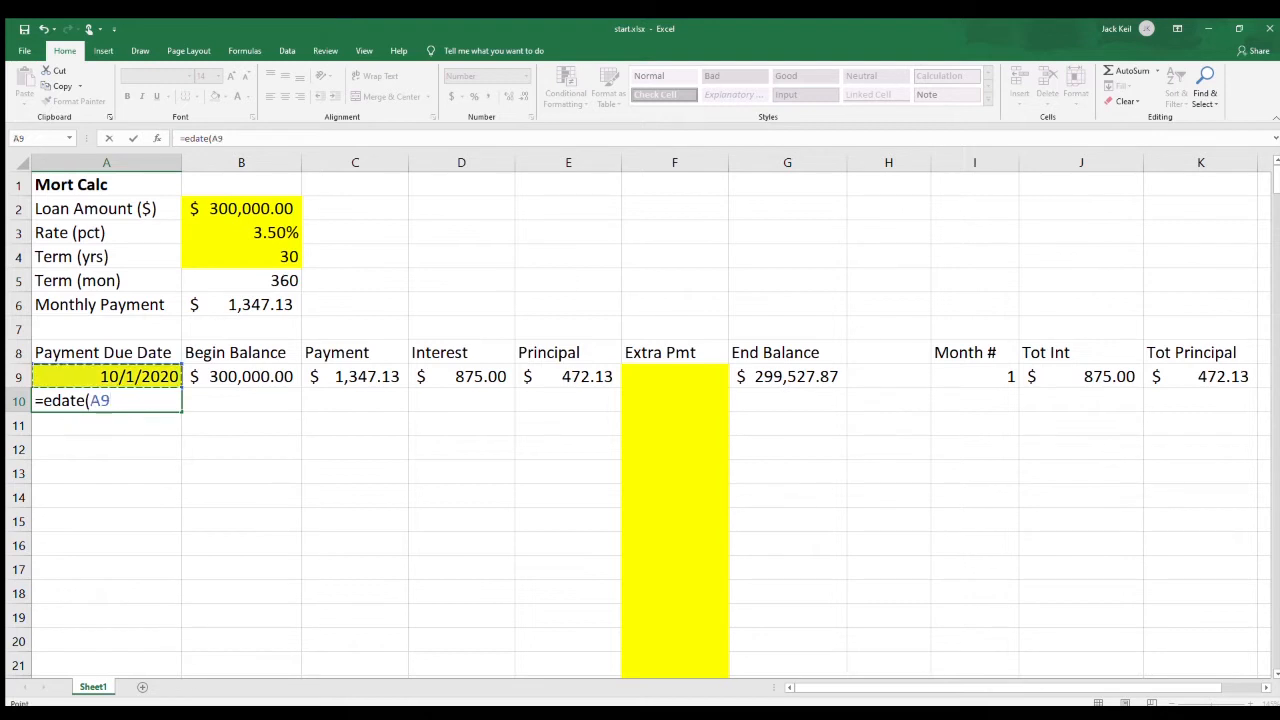
type(",1)")
key("Tab")
Format the second payment due date in A10 as a Date with the *3/14/2012 type.
key("Left")
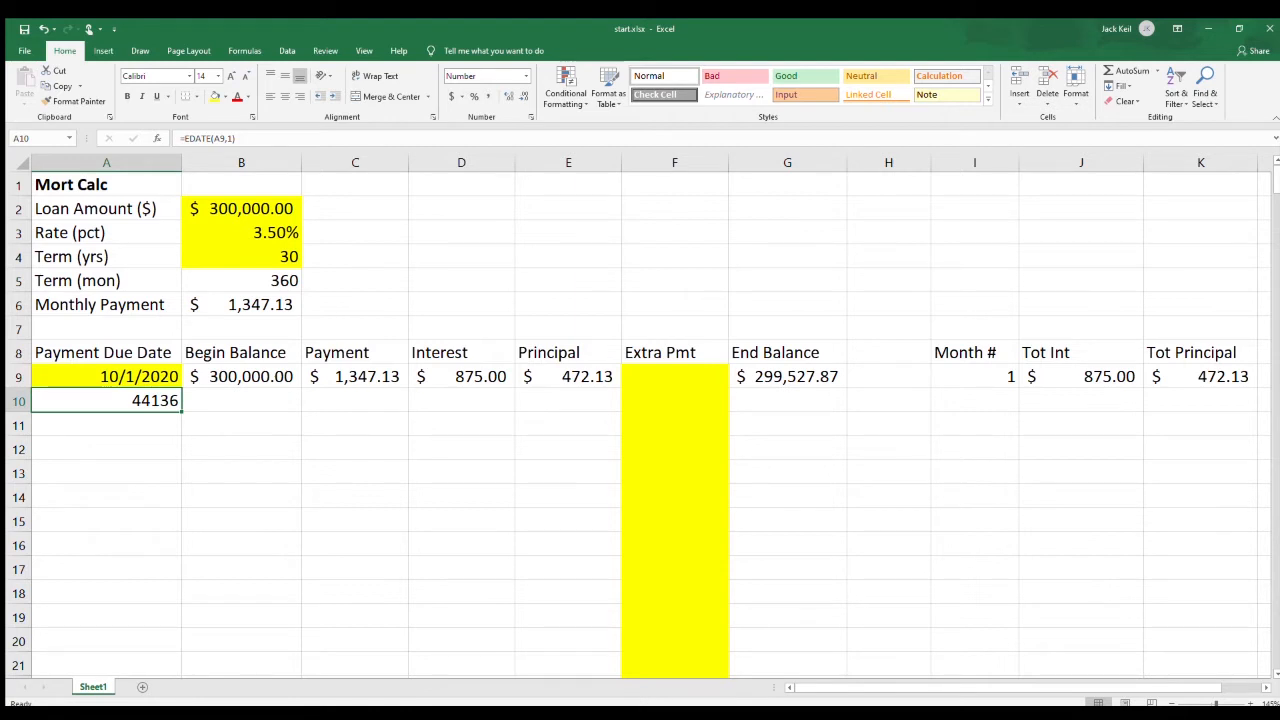
right_click(182, 389)
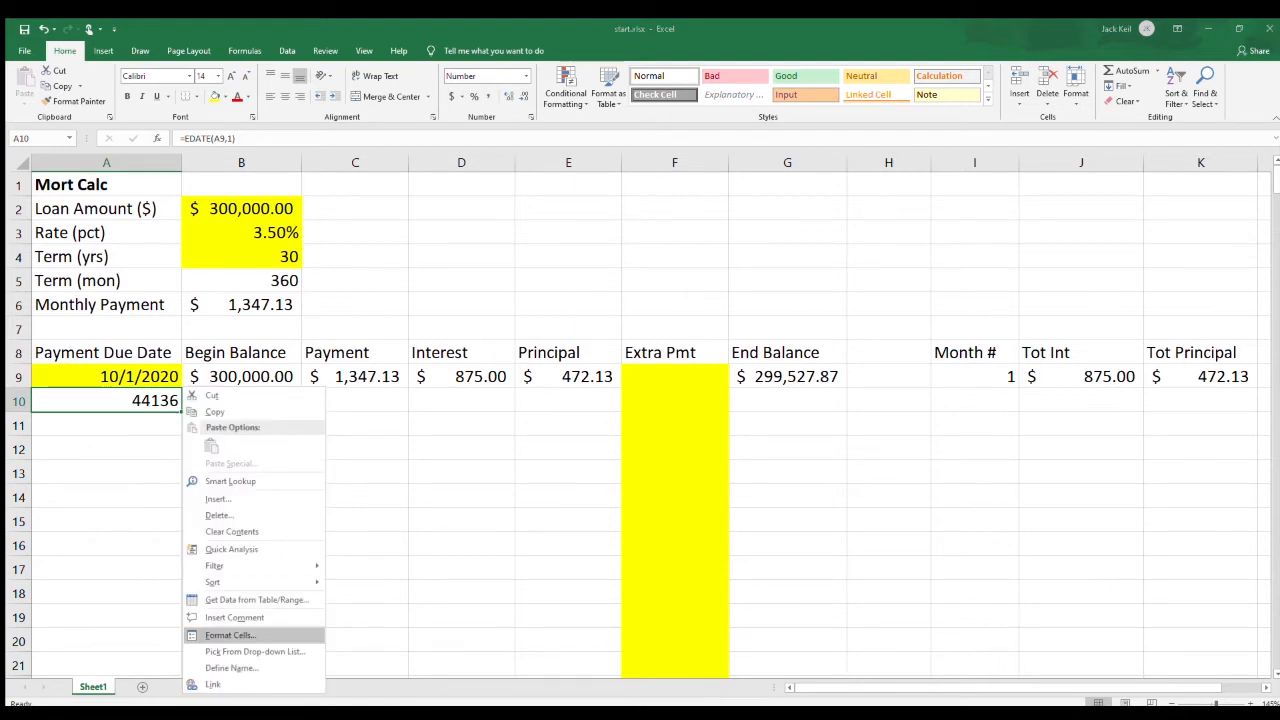
left_click(230, 635)
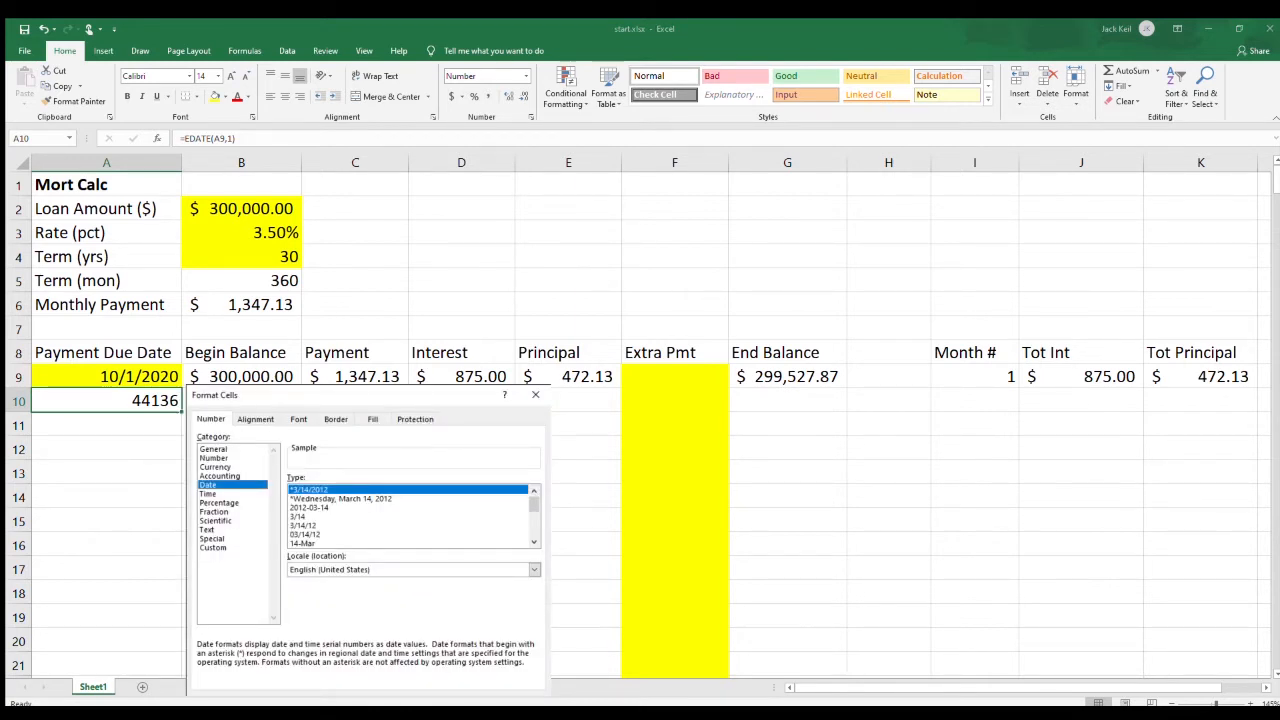
key("Return")
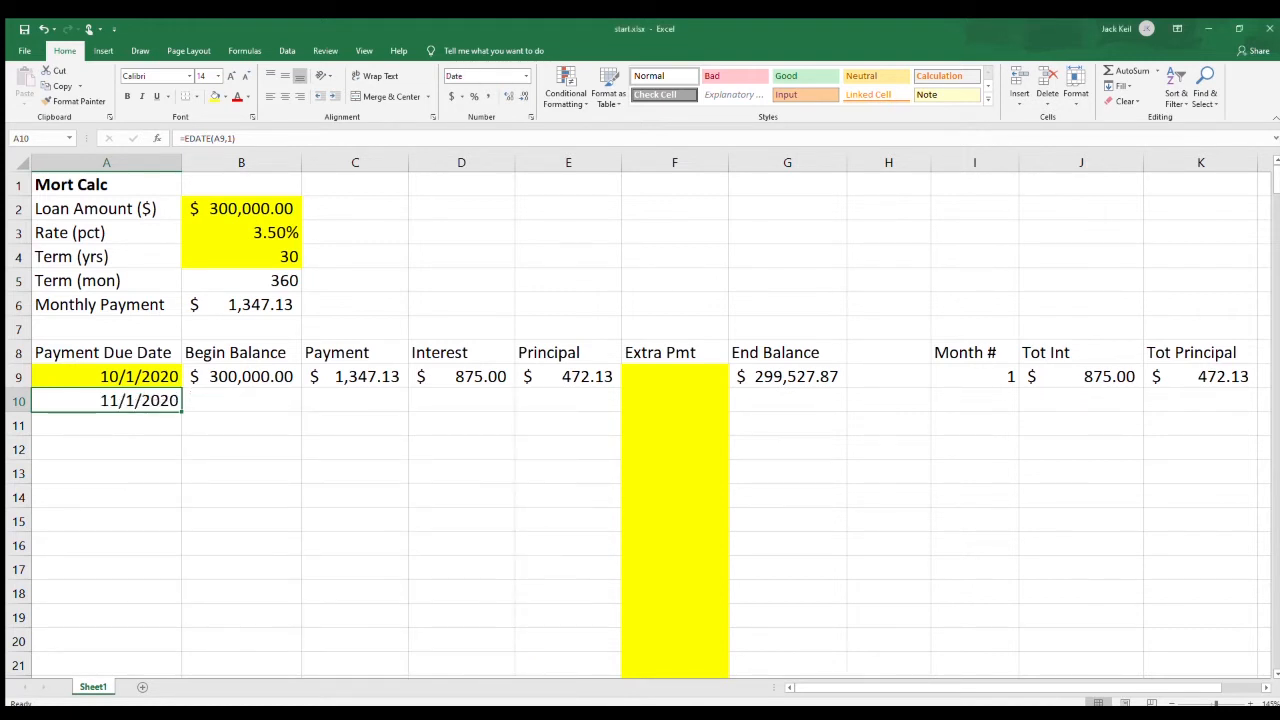
Link the second Begin Balance in B10 to the previous End Balance with the formula =G9.
left_click(241, 400)
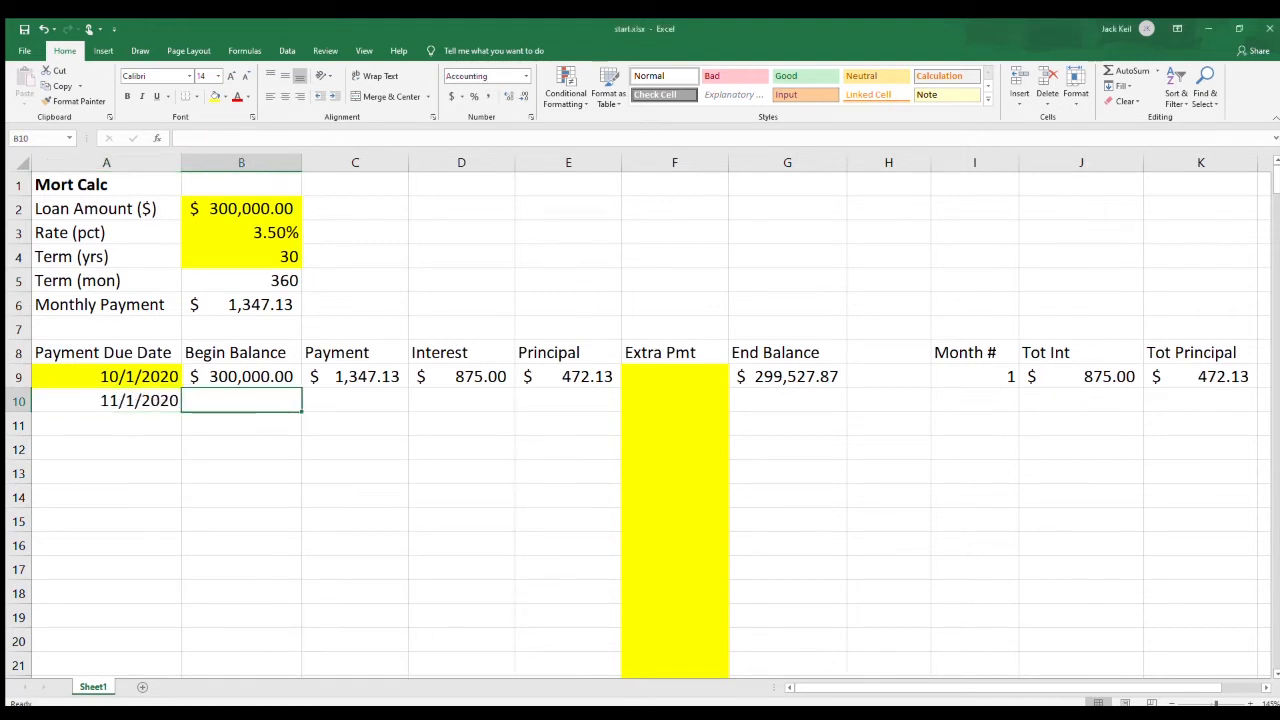
type("=")
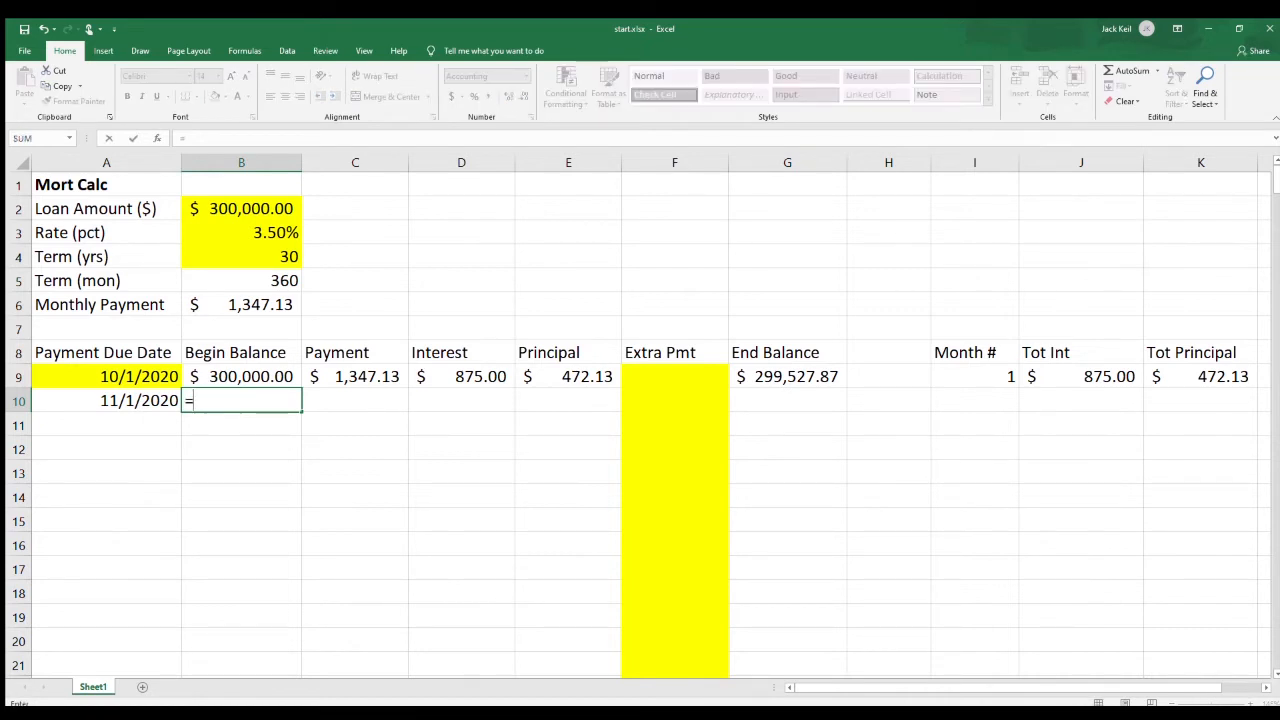
left_click(787, 377)
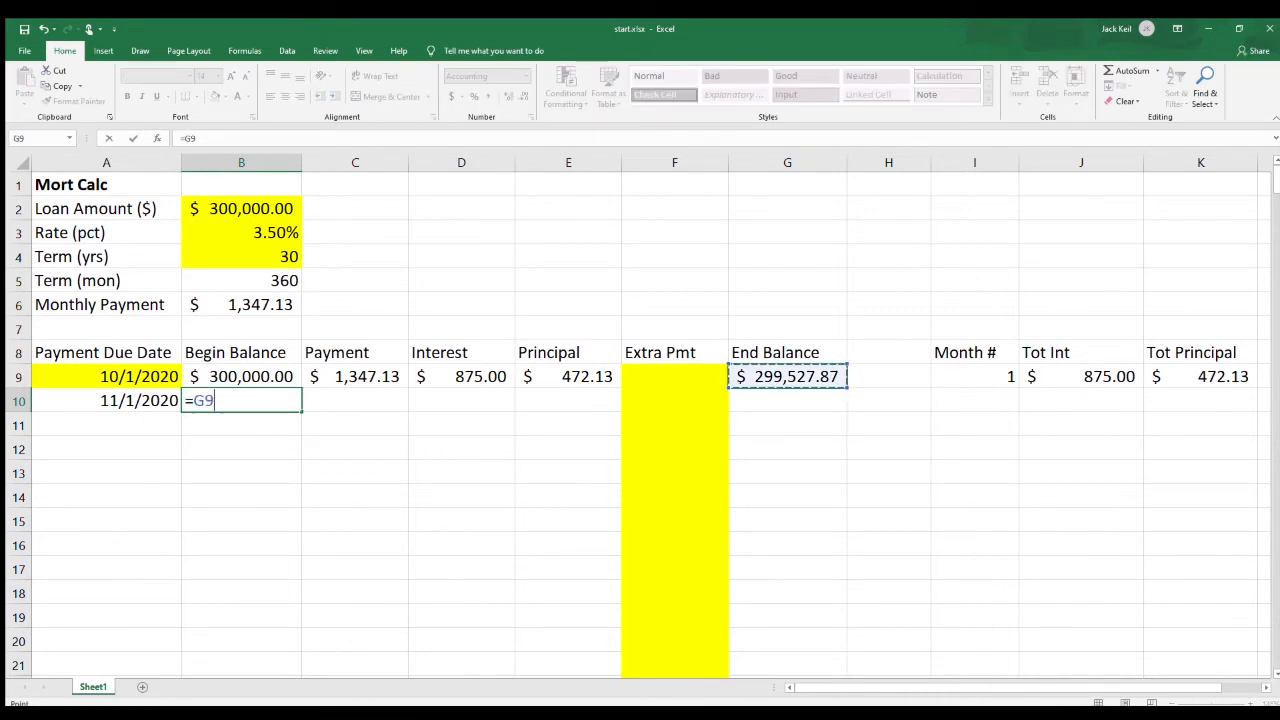
key("Tab")
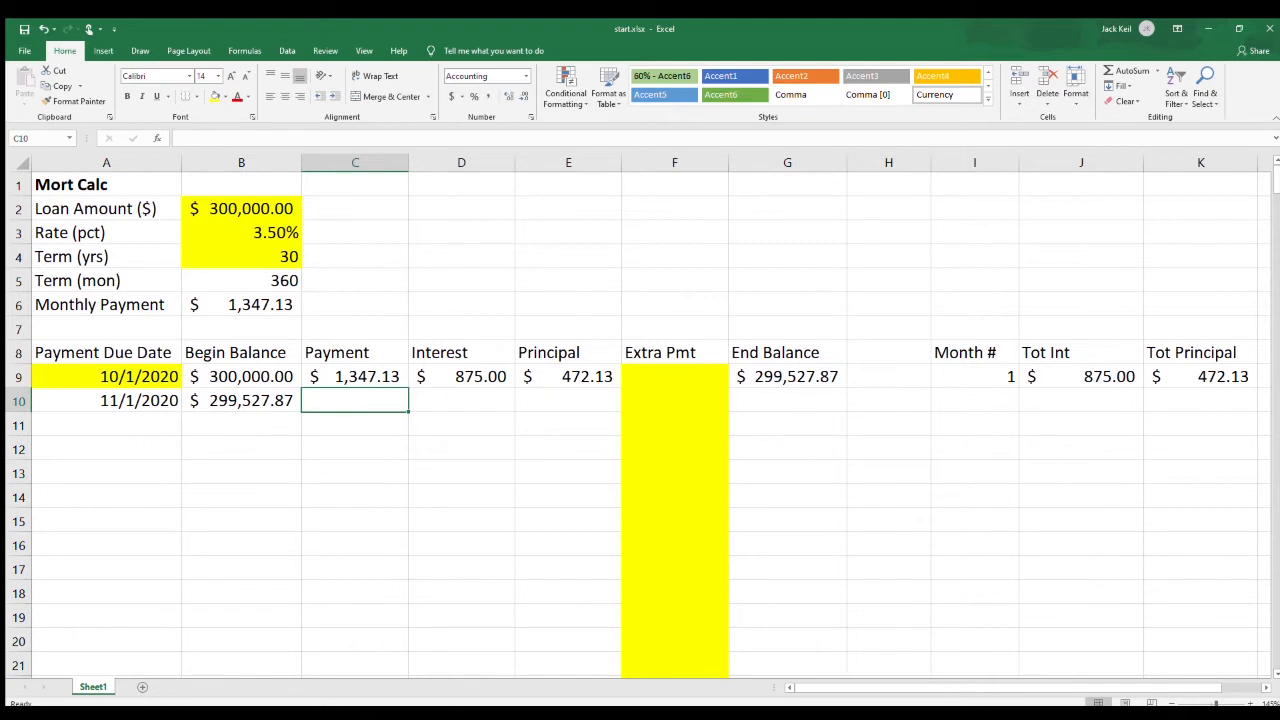
Calculate the second Payment in C10 as the lesser of balance plus interest and the monthly payment with =MIN(B10+D10,$B$6).
type("=min(")
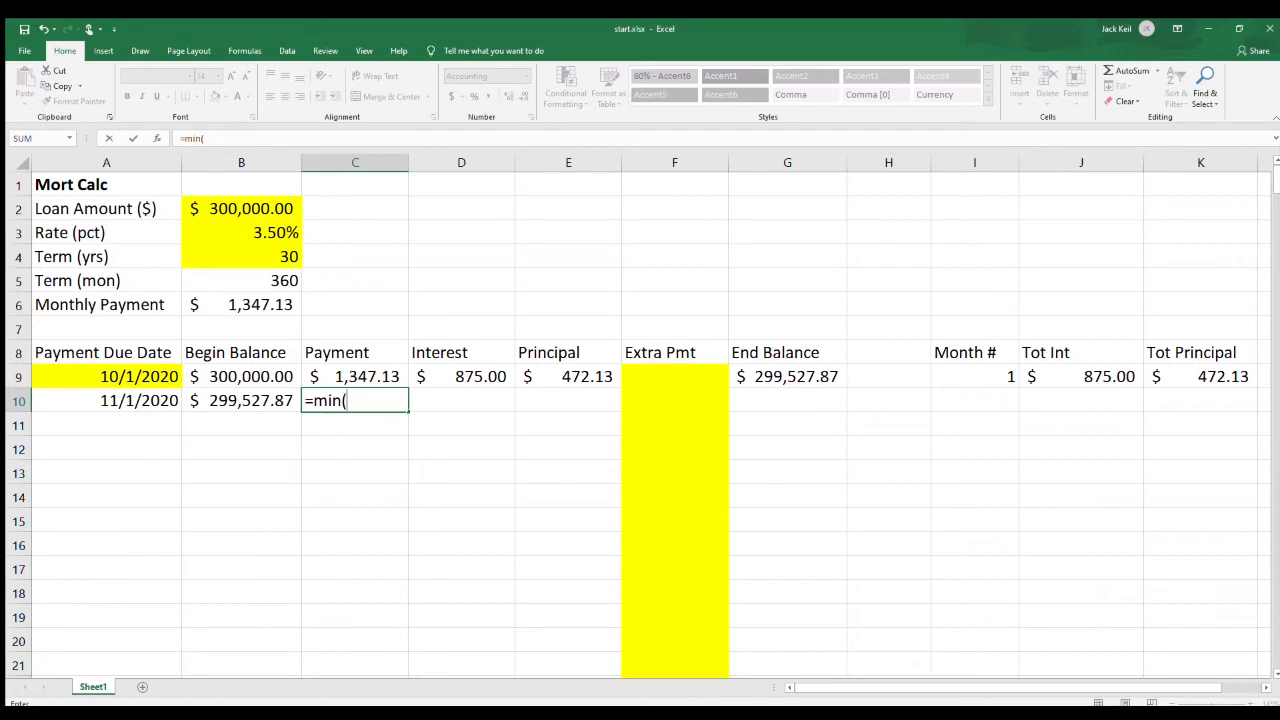
key("Left")
type("+")
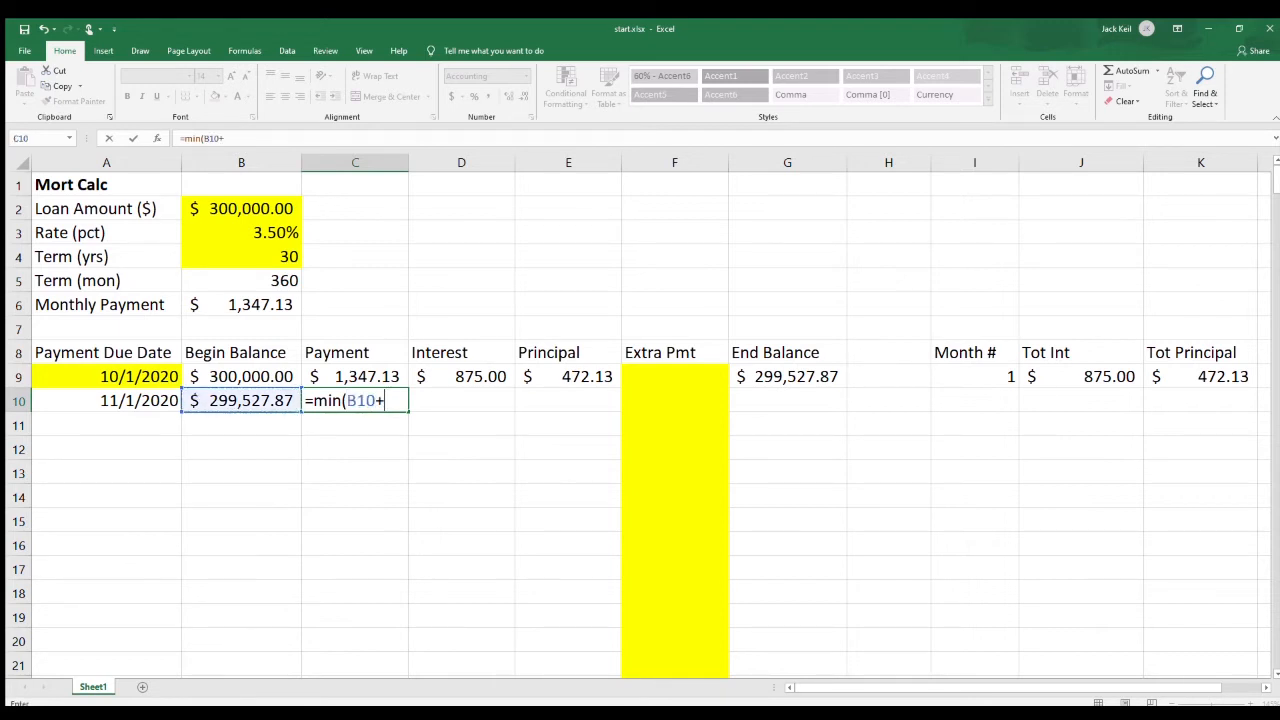
key("Right")
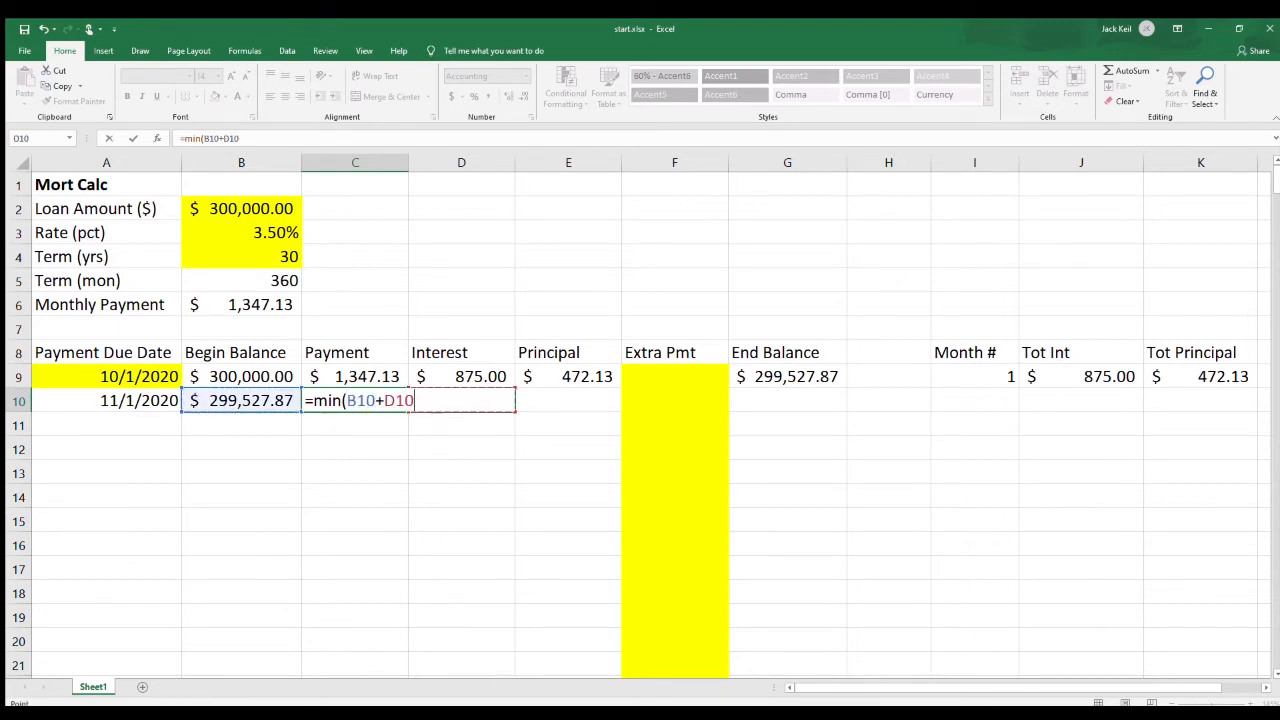
type(",")
left_click(241, 305)
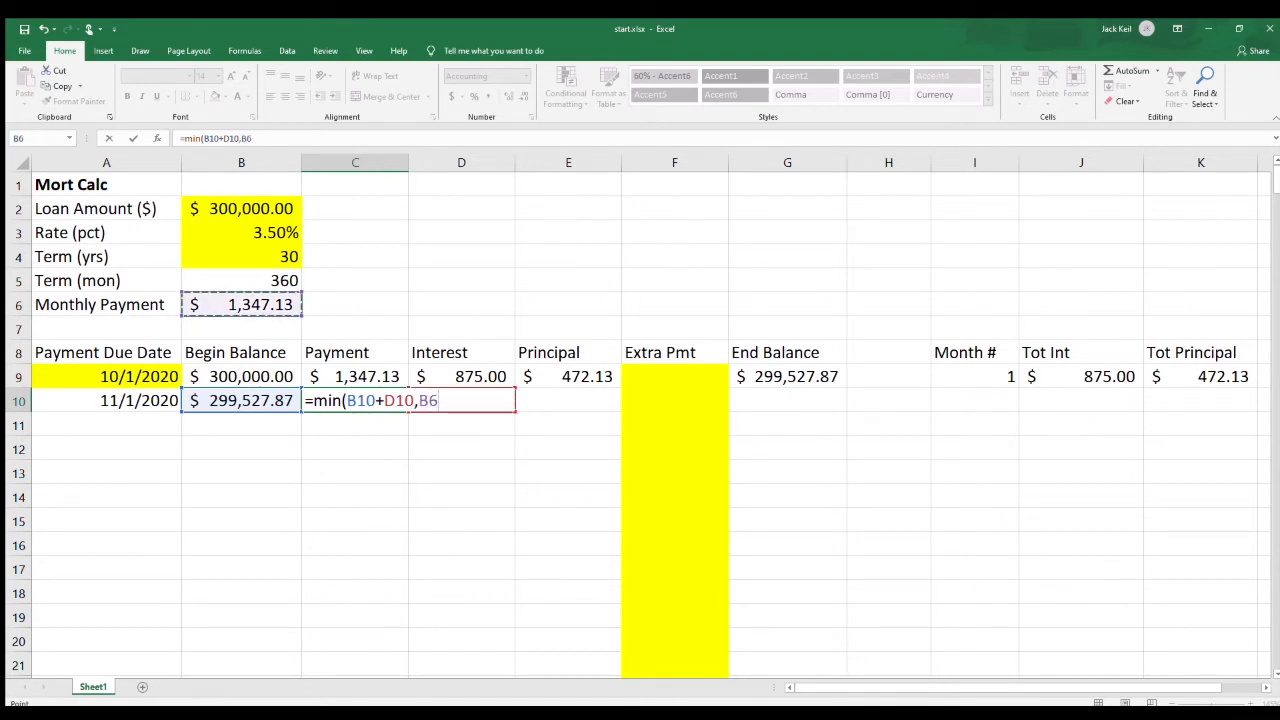
key("F4")
type(")")
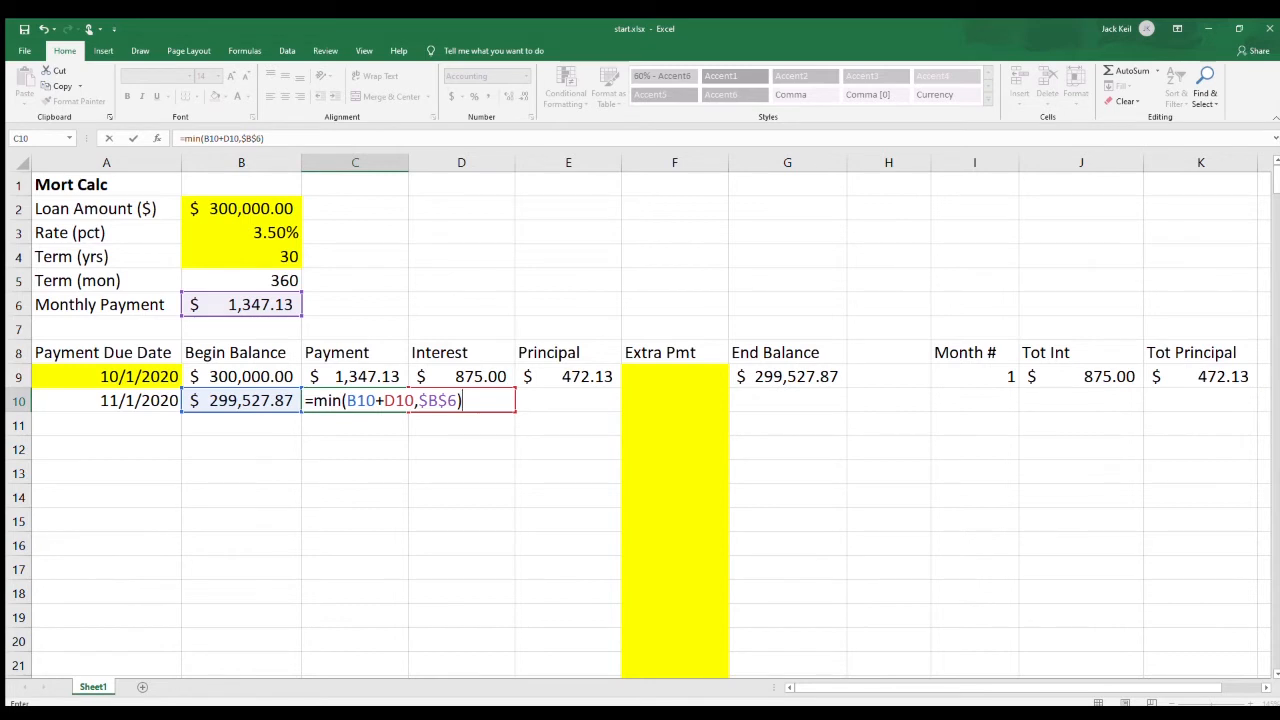
key("Tab")
Copy the Interest, Principal and End Balance formulas from row 9 down into row 10.
key("Up")
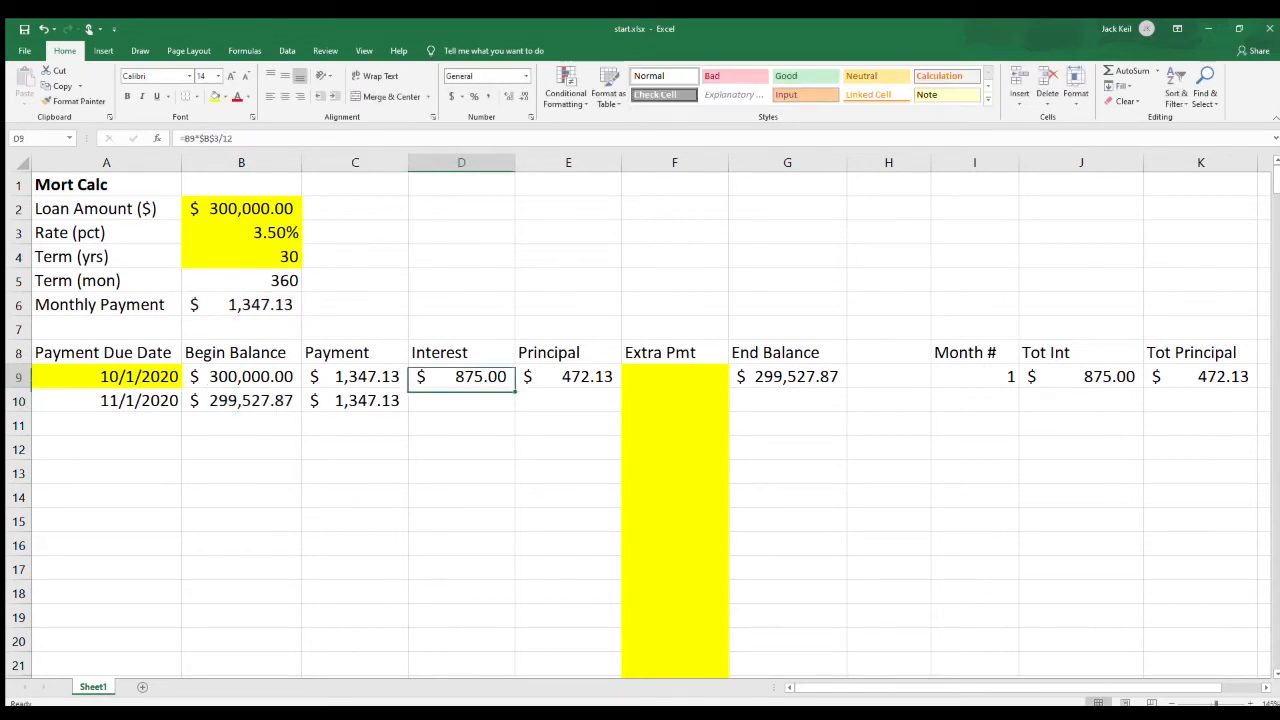
key("shift+Right")
left_click_drag(621, 388, 621, 411)
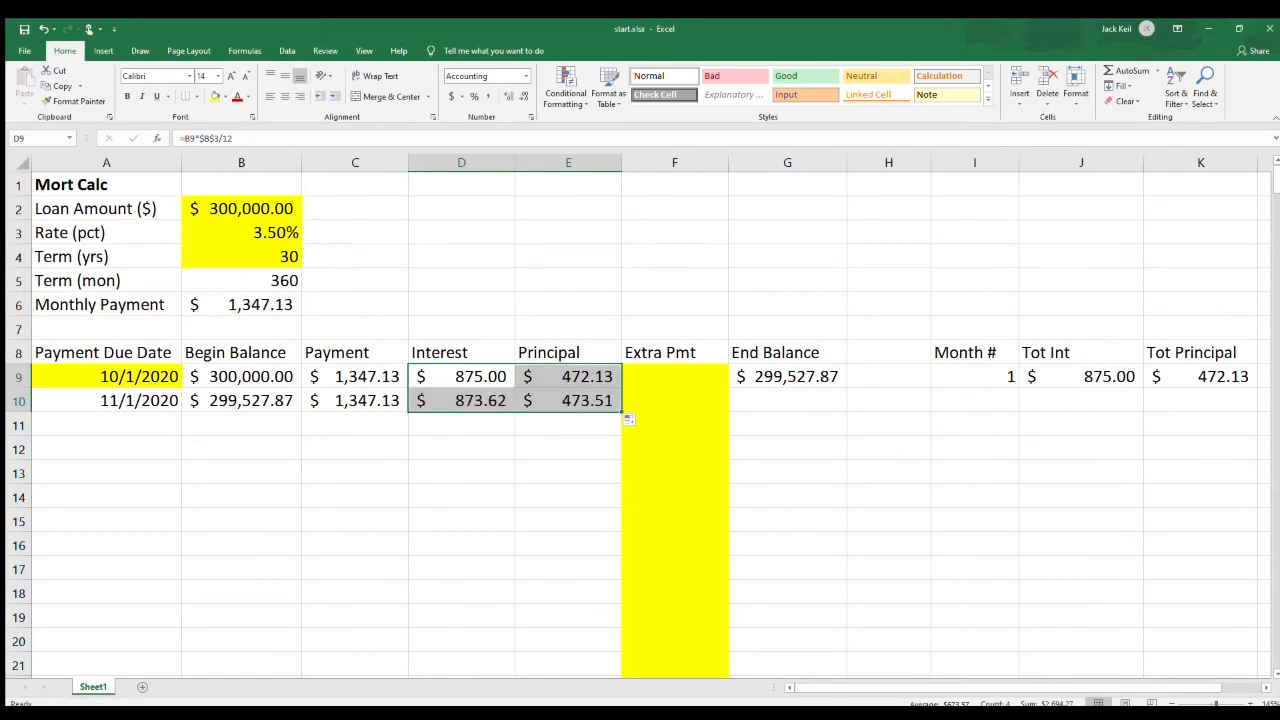
left_click(787, 377)
left_click_drag(848, 388, 848, 411)
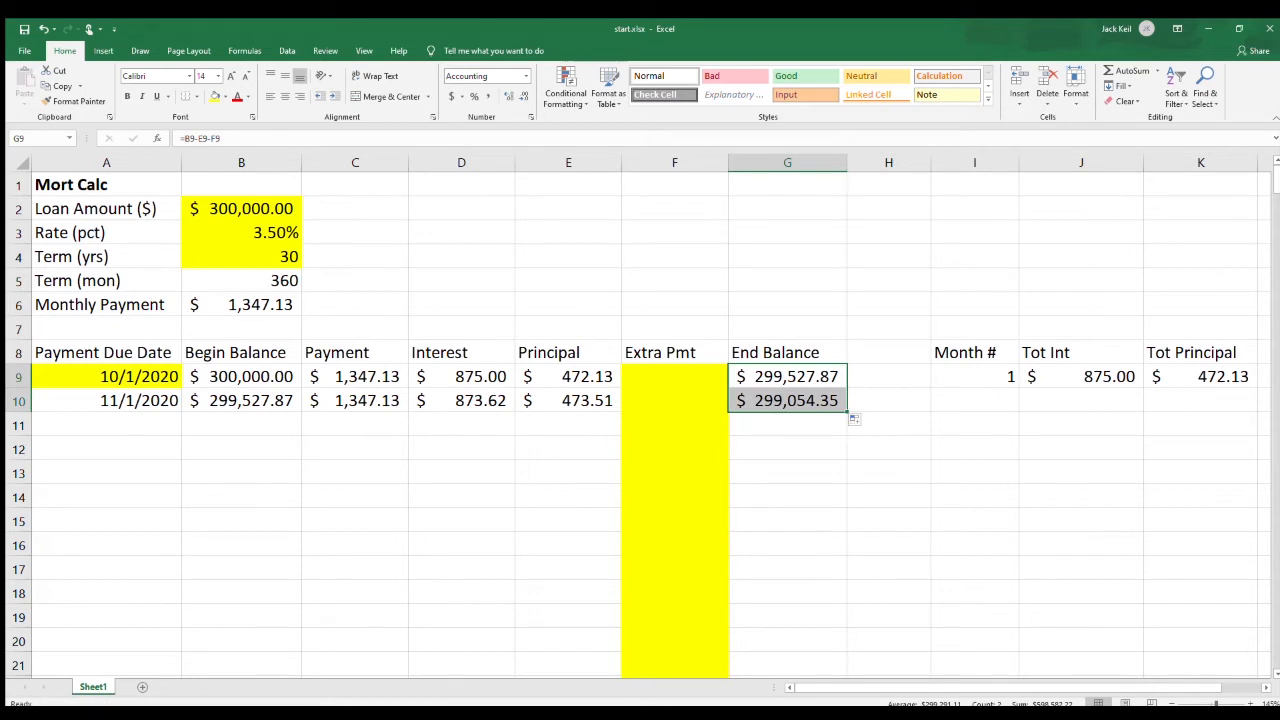
Calculate the second Month # in I10 by adding one to the previous month with the formula =I9+1.
left_click(975, 401)
type("=")
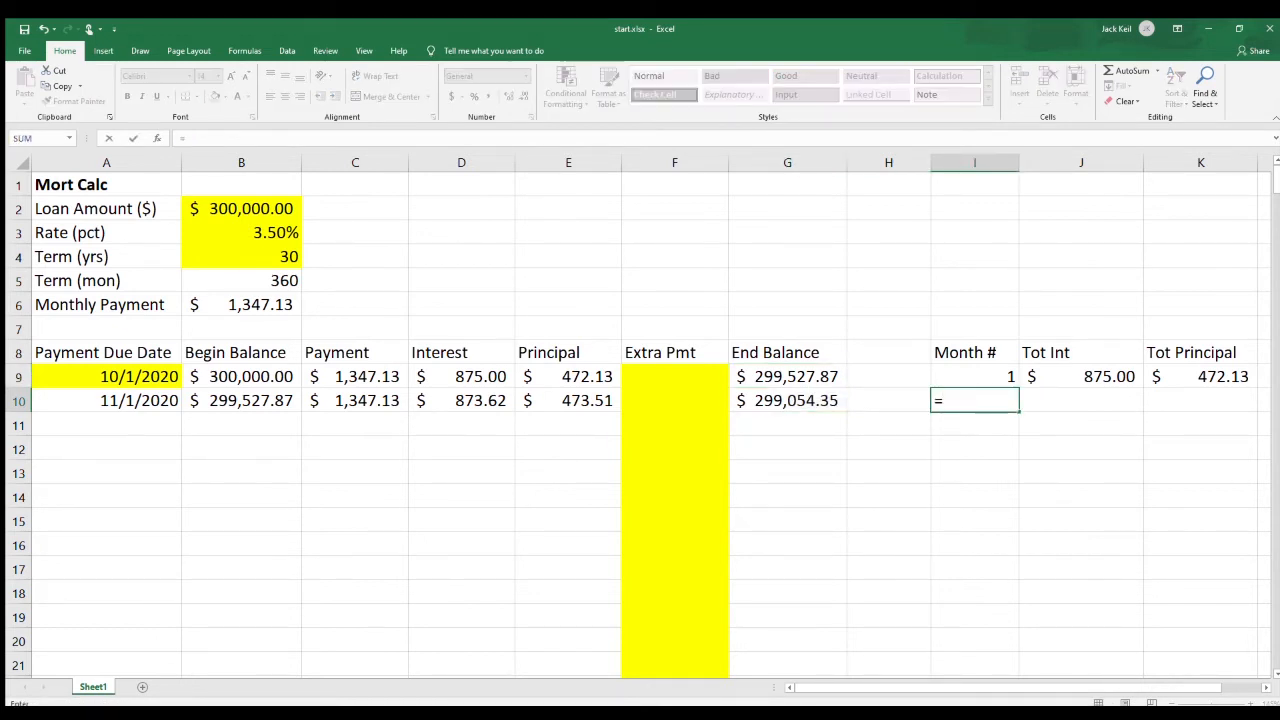
key("Up")
type("+1")
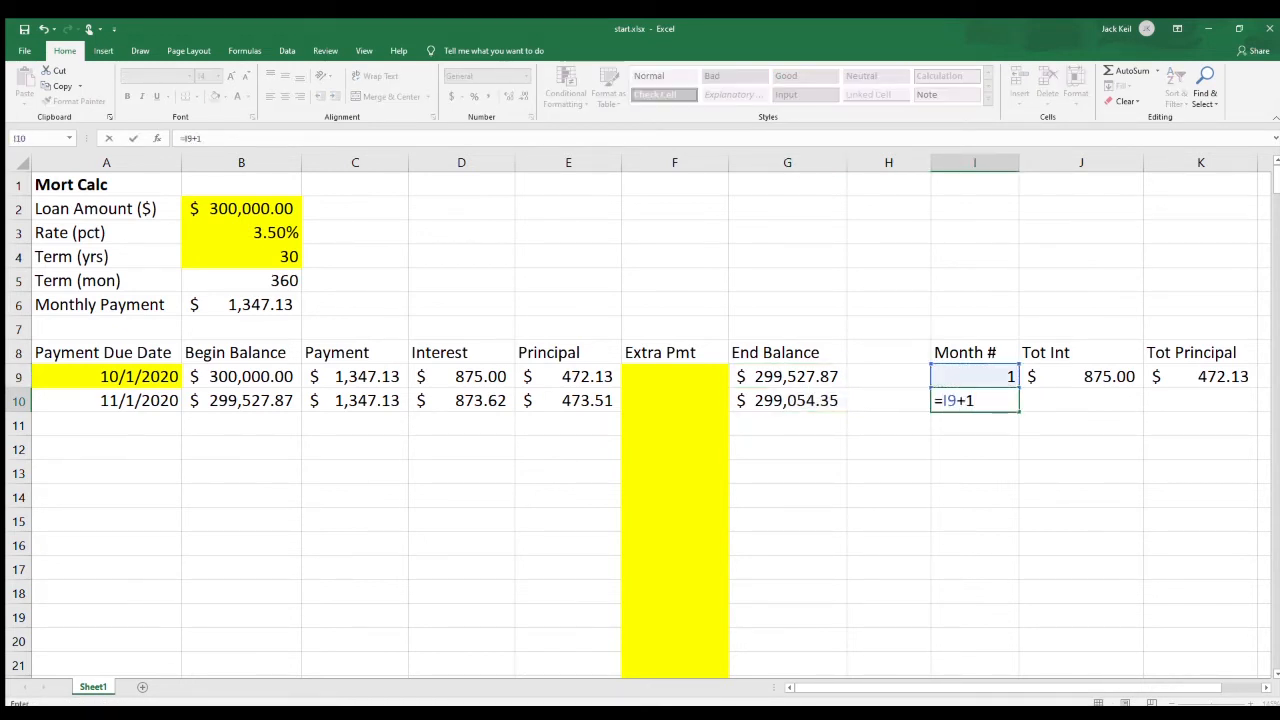
key("Tab")
Calculate the running Tot Int in J10 as the previous total plus the current interest with =J9+D10.
type("=")
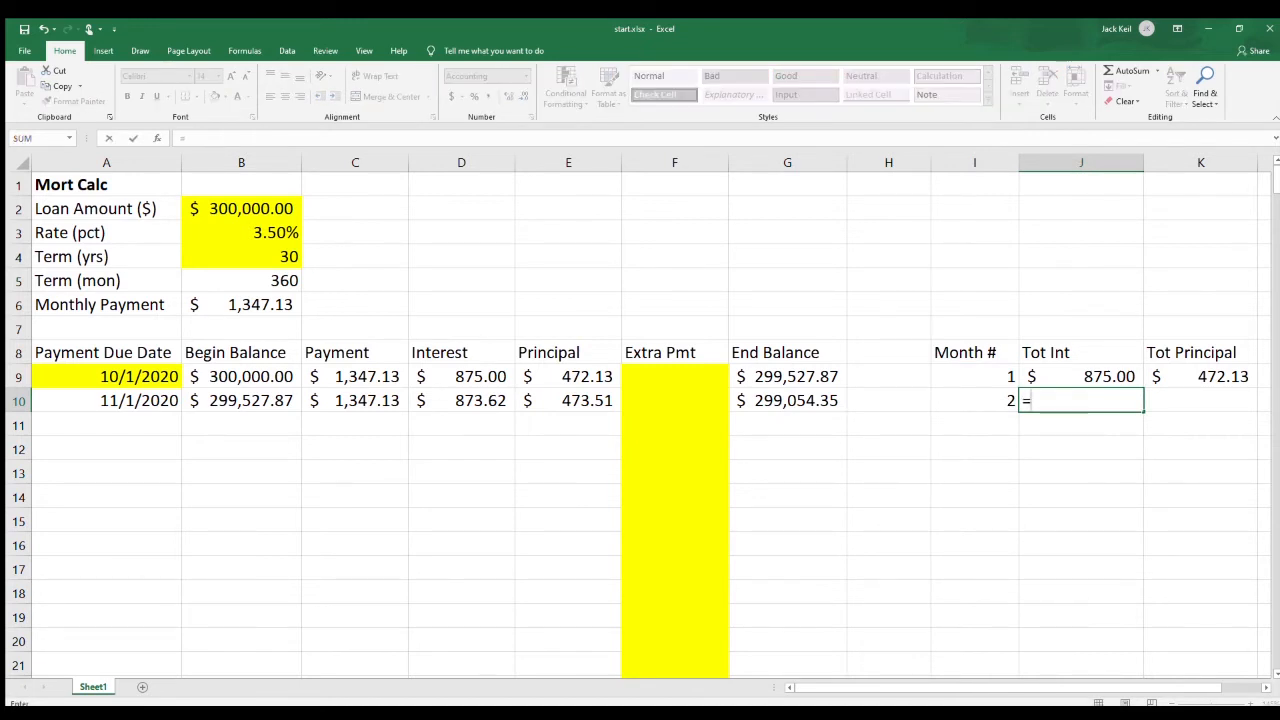
key("Up")
type("+")
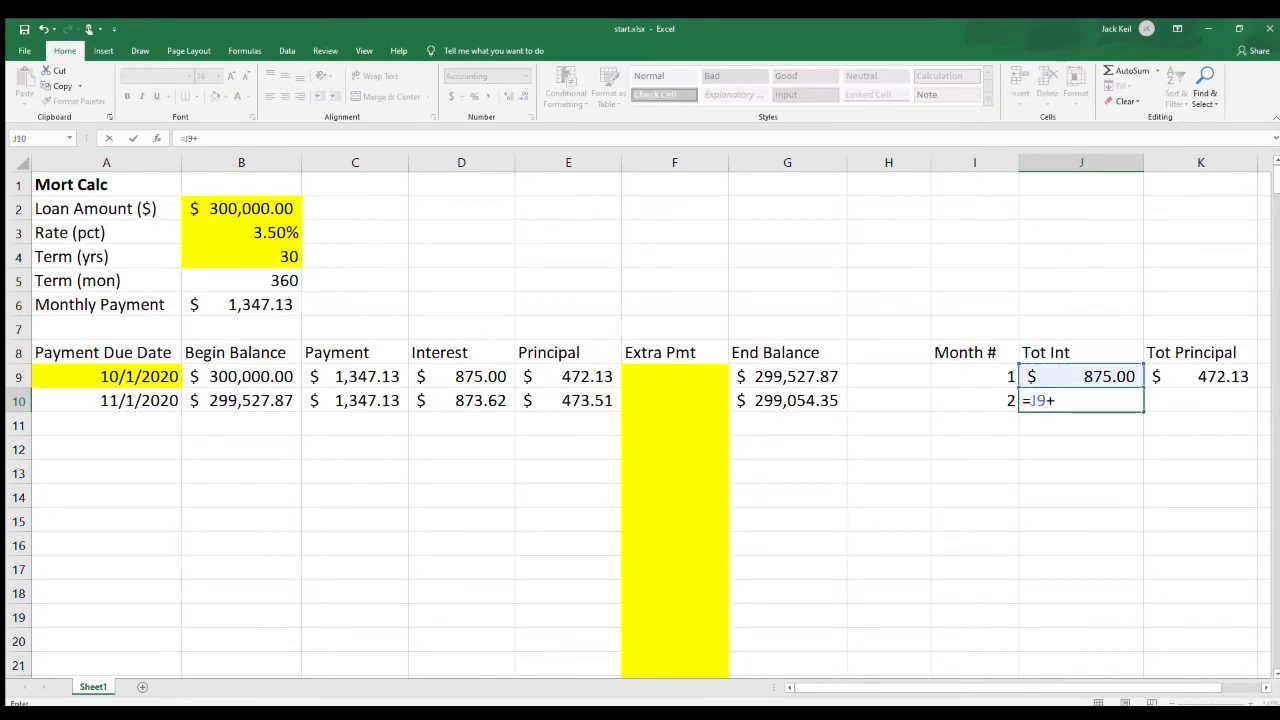
key("Left")
key("Left")
key("Left")
key("Left")
key("Left")
key("Left")
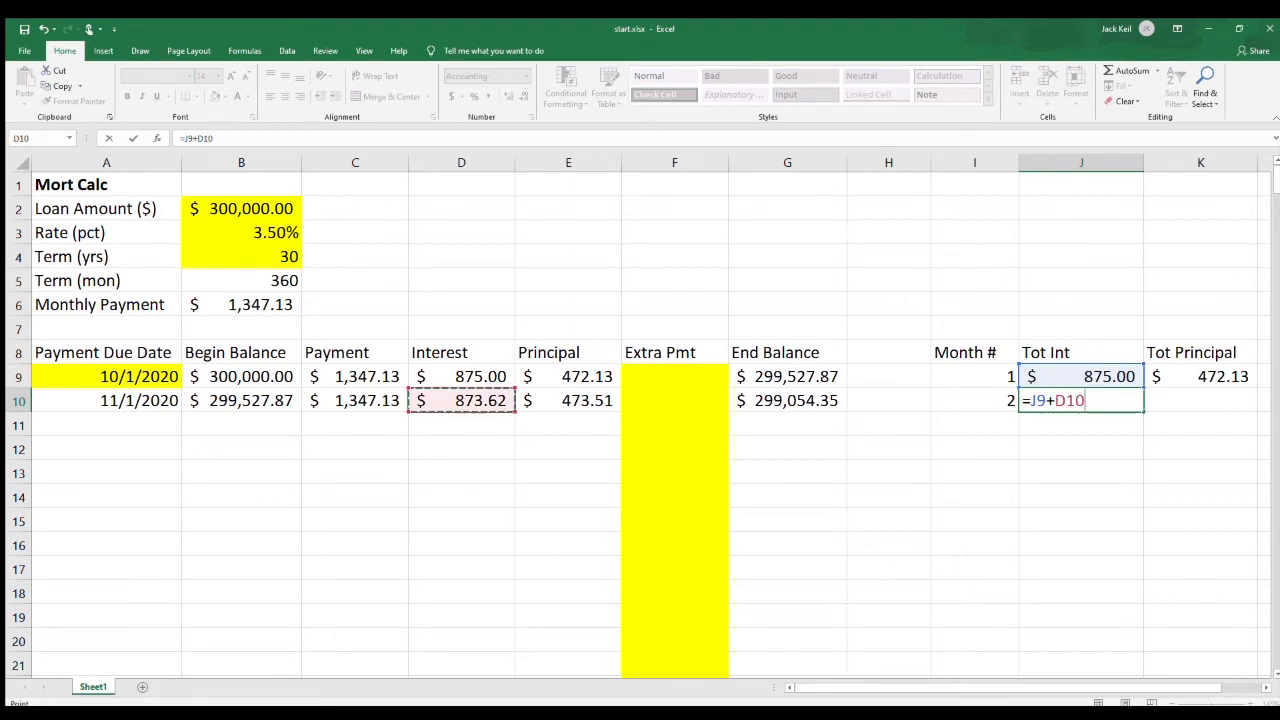
key("Tab")
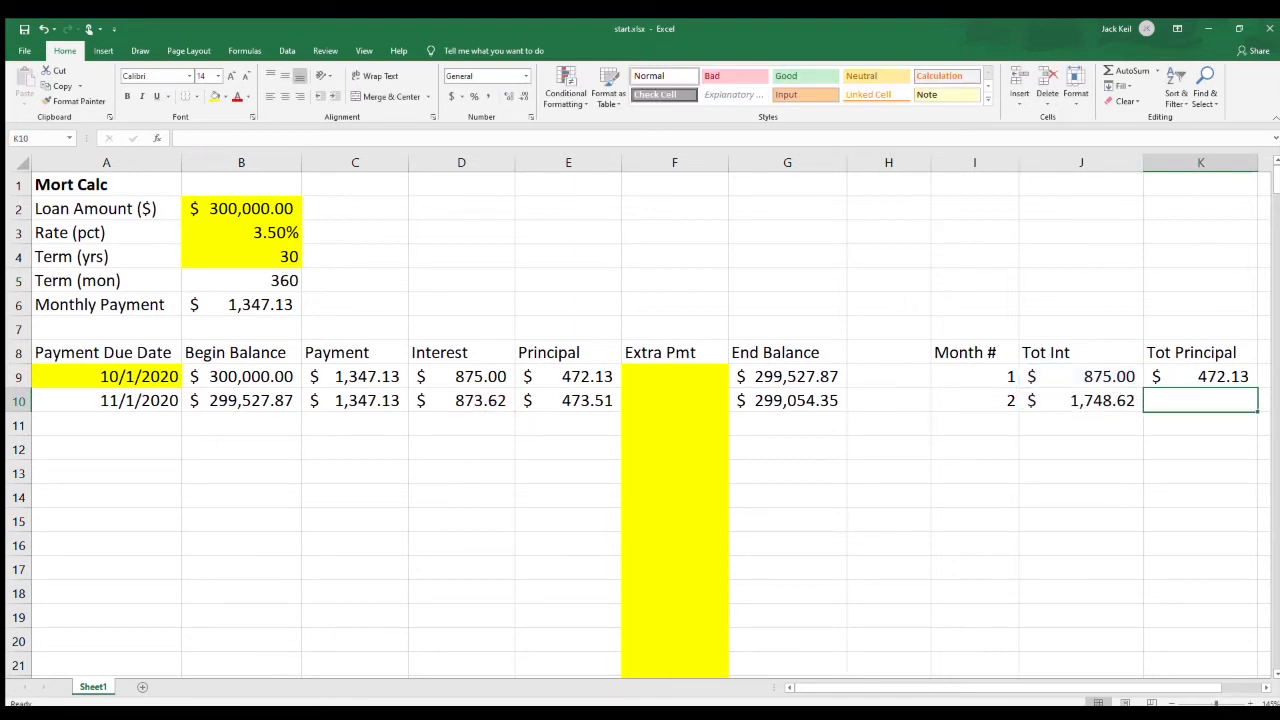
Calculate the running Tot Principal in K10 from the previous total, current principal and extra payment with =K9+E10+F10.
type("=")
key("Up")
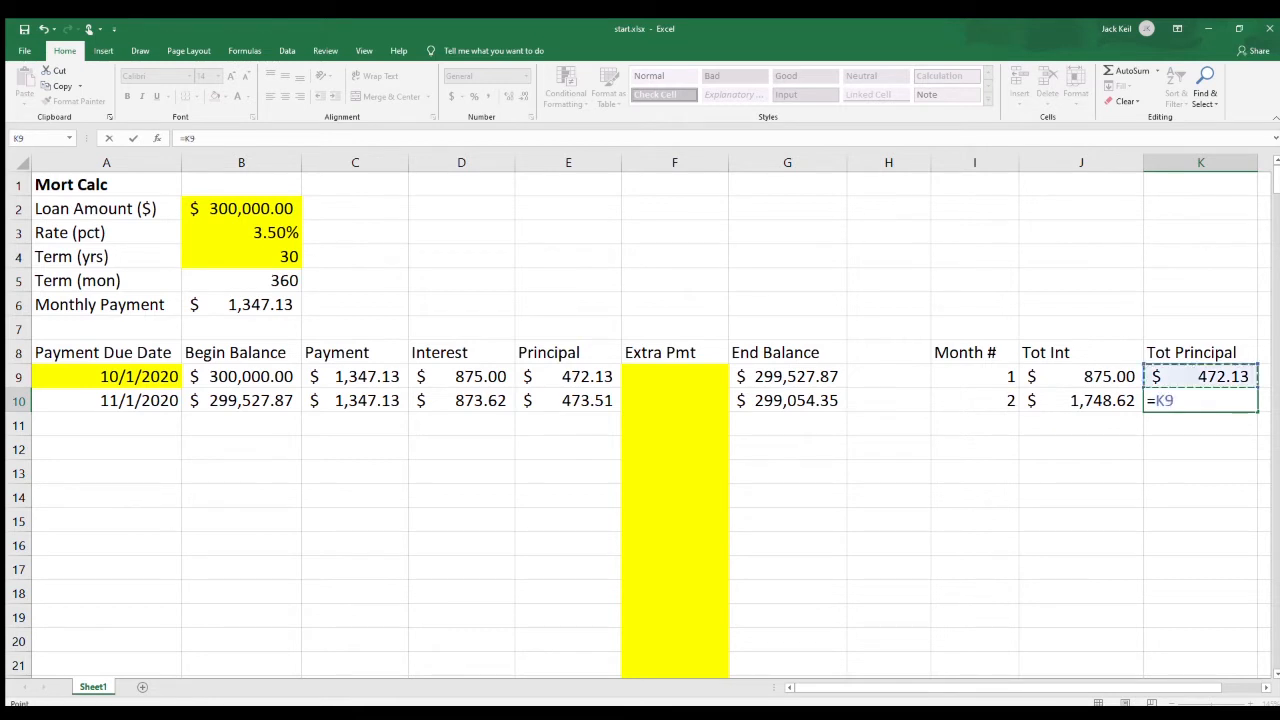
type("+")
key("Left")
key("Left")
key("Left")
key("Left")
key("Left")
key("Left")
type("+")
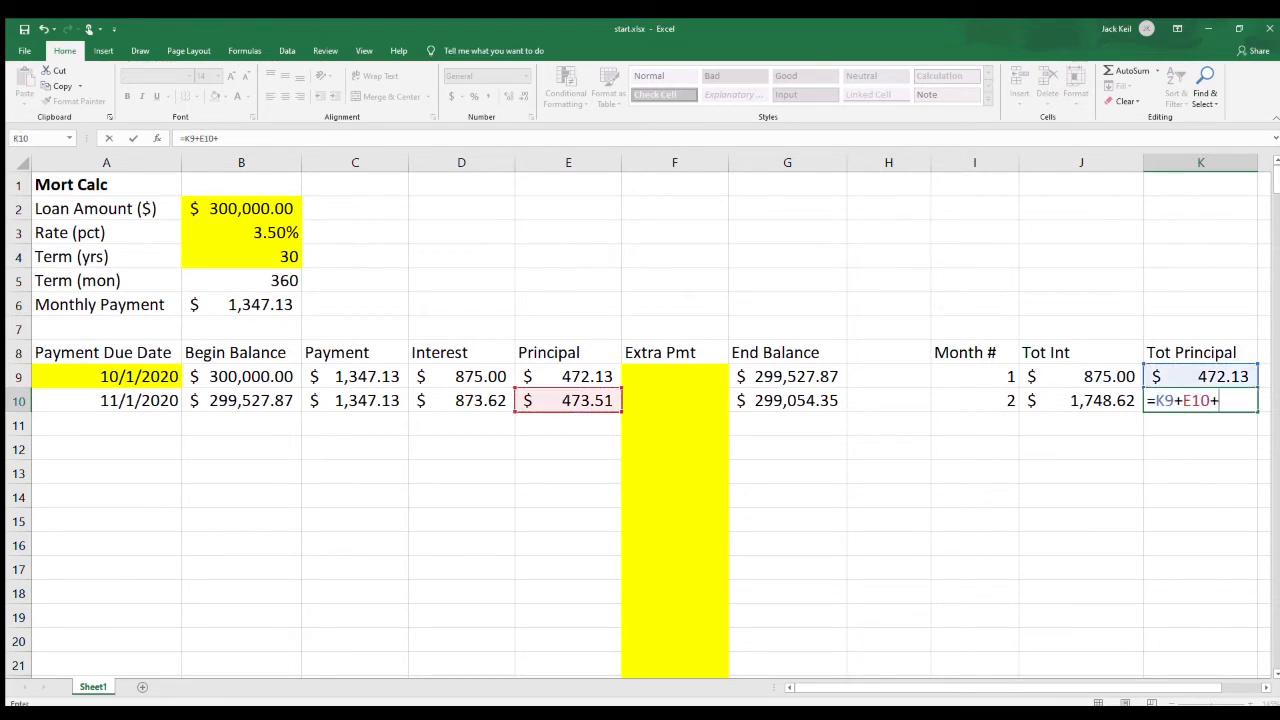
key("Left")
key("Left")
key("Left")
key("Left")
key("Left")
key("Return")
key("Left")
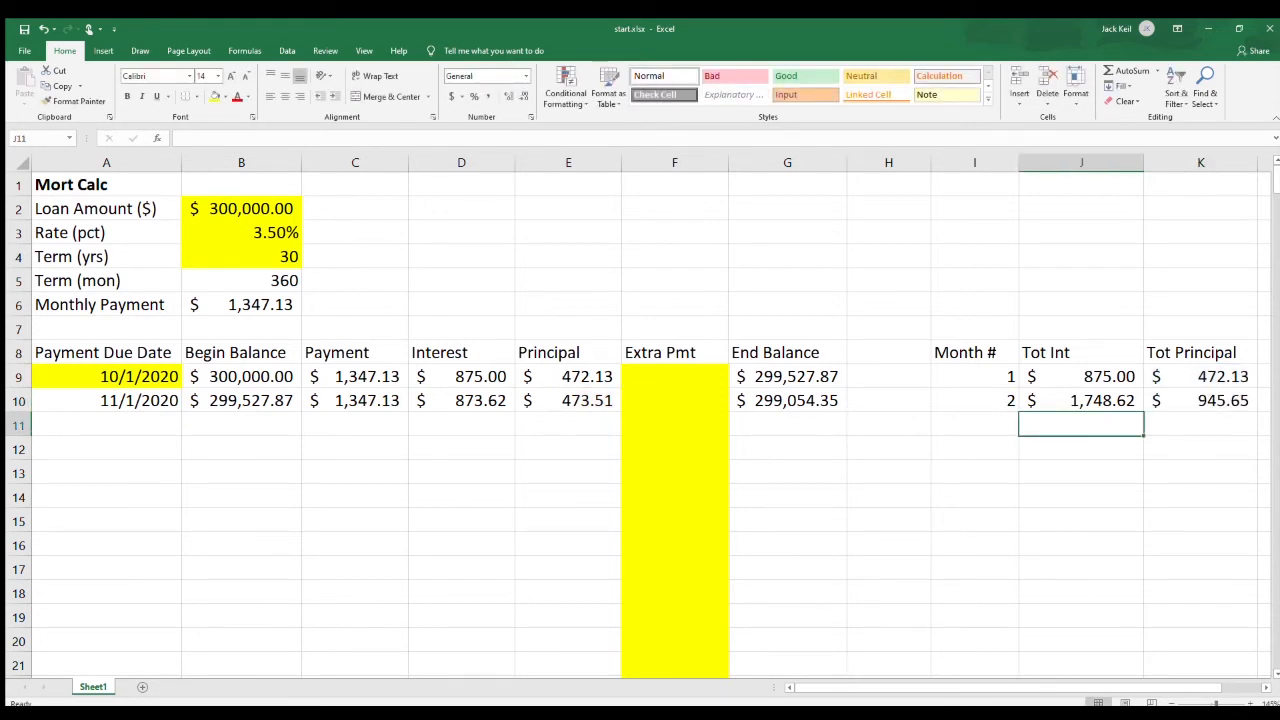
Freeze the rows above row 9 and fill the row 10 formulas in A through K down to row 368.
left_click(18, 377)
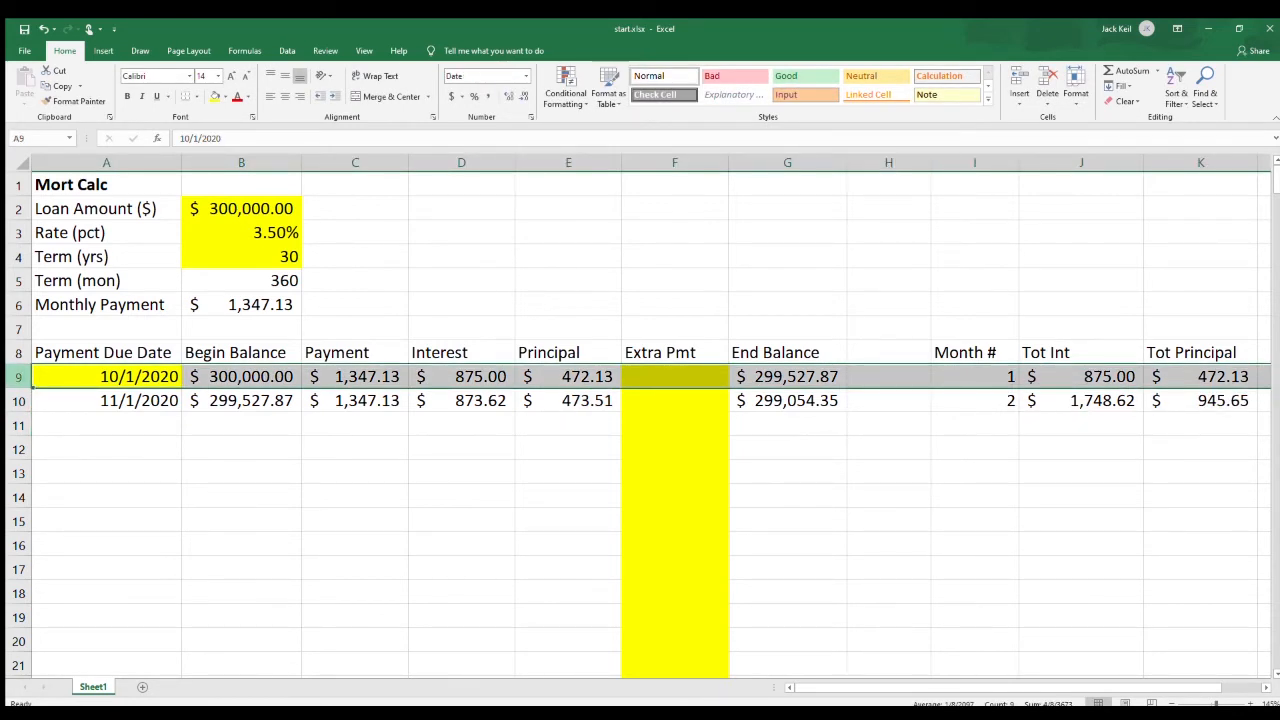
left_click(364, 51)
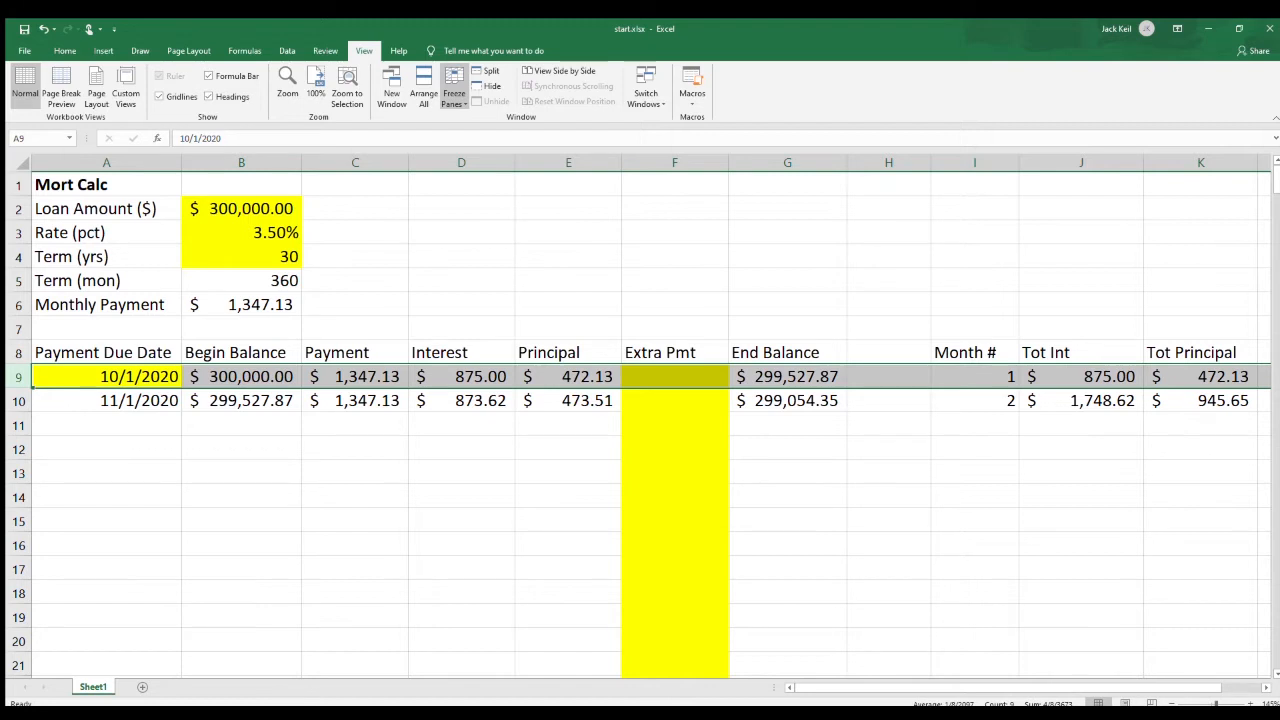
left_click_drag(106, 400, 1258, 580)
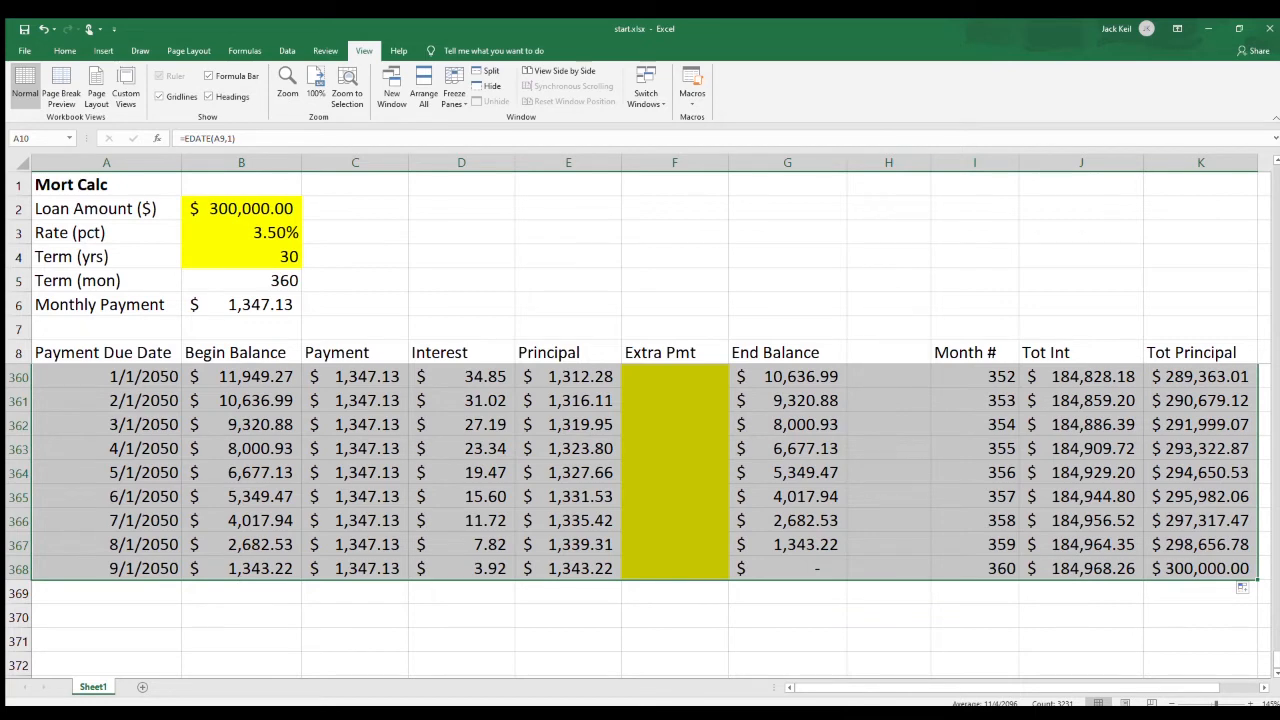
left_click(1200, 569)
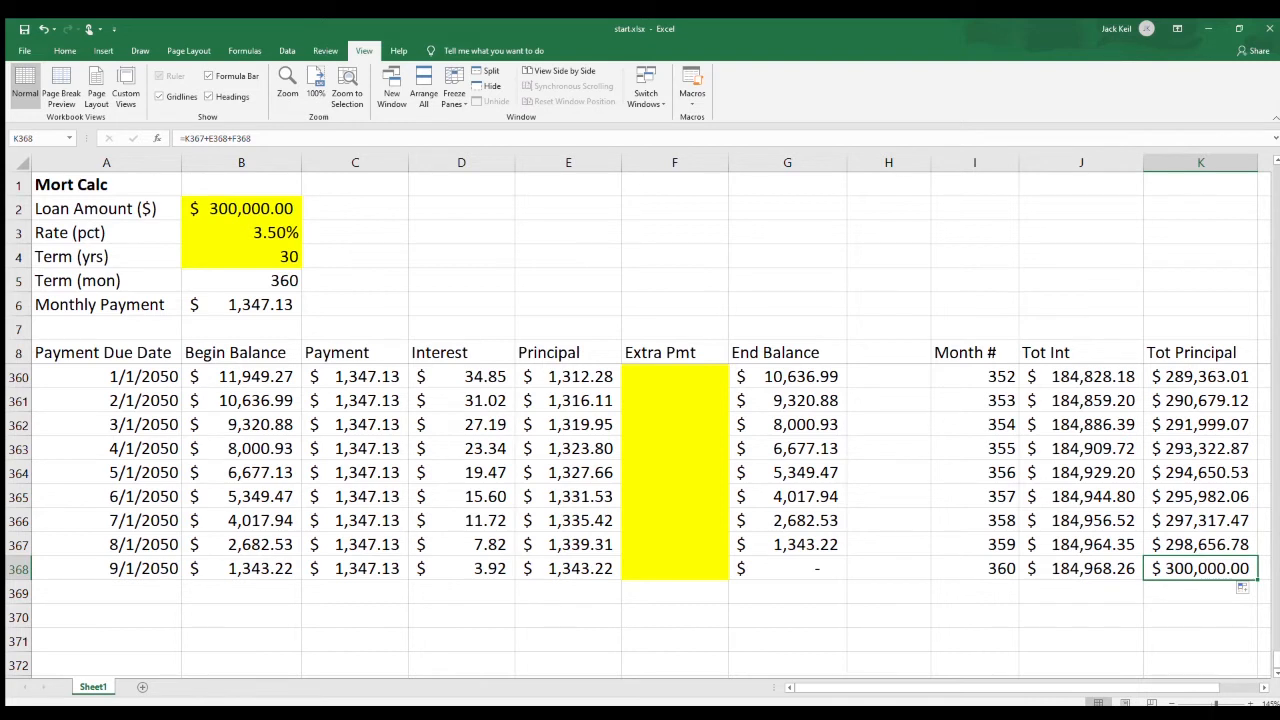
Label I2 as Total Principal and calculate it in K2 with the formula =MAX(K9:K368).
left_click(975, 209)
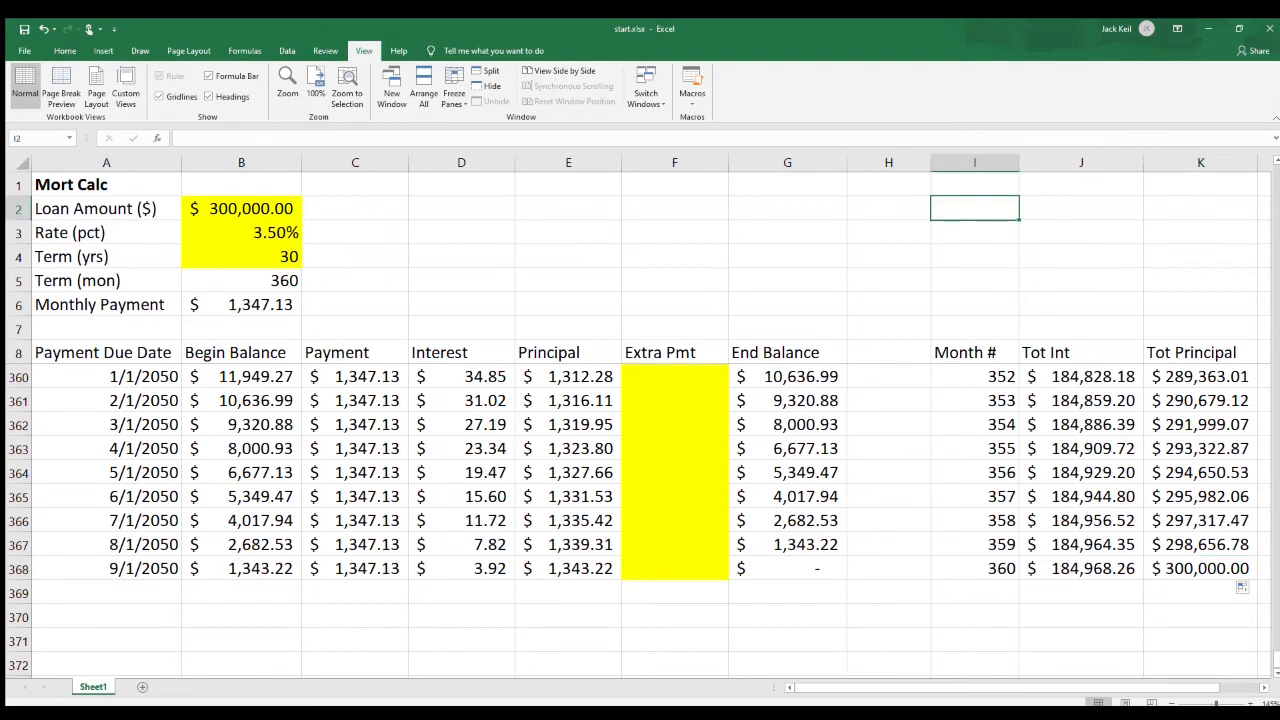
type("Total Principal")
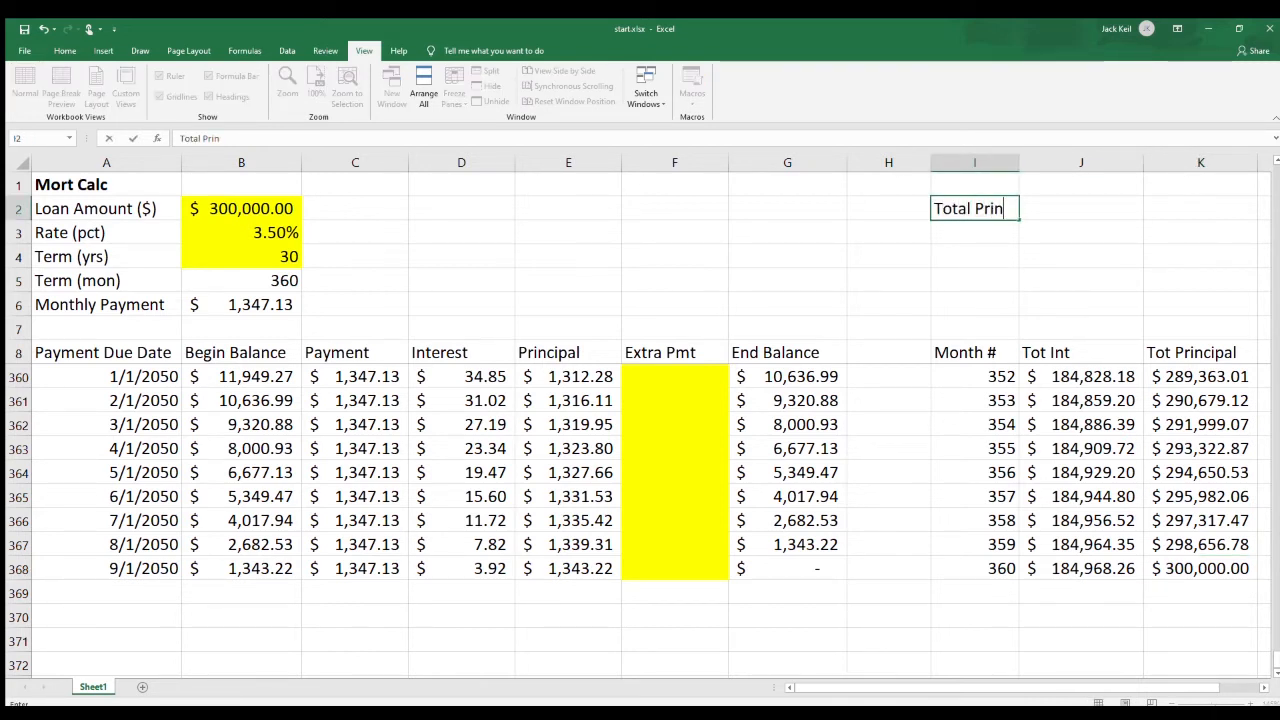
key("Tab")
key("Tab")
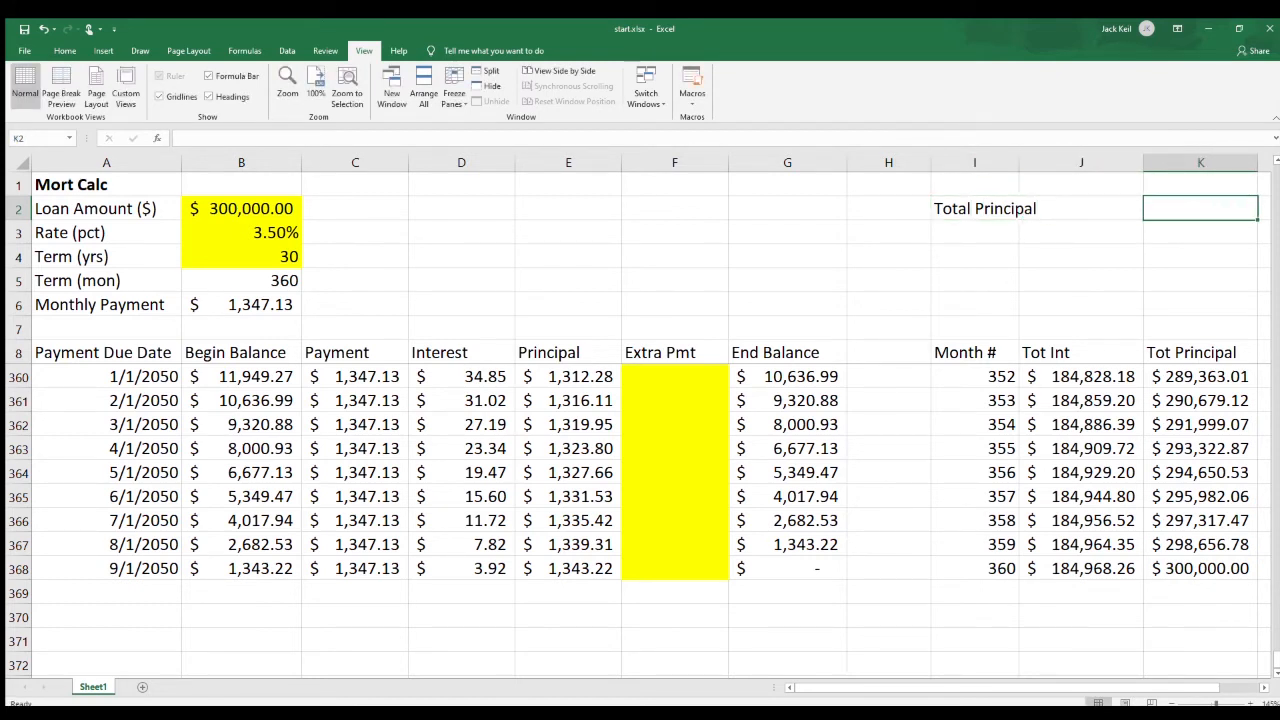
type("=max(")
left_click_drag(1200, 568, 1200, 376)
key("Return")
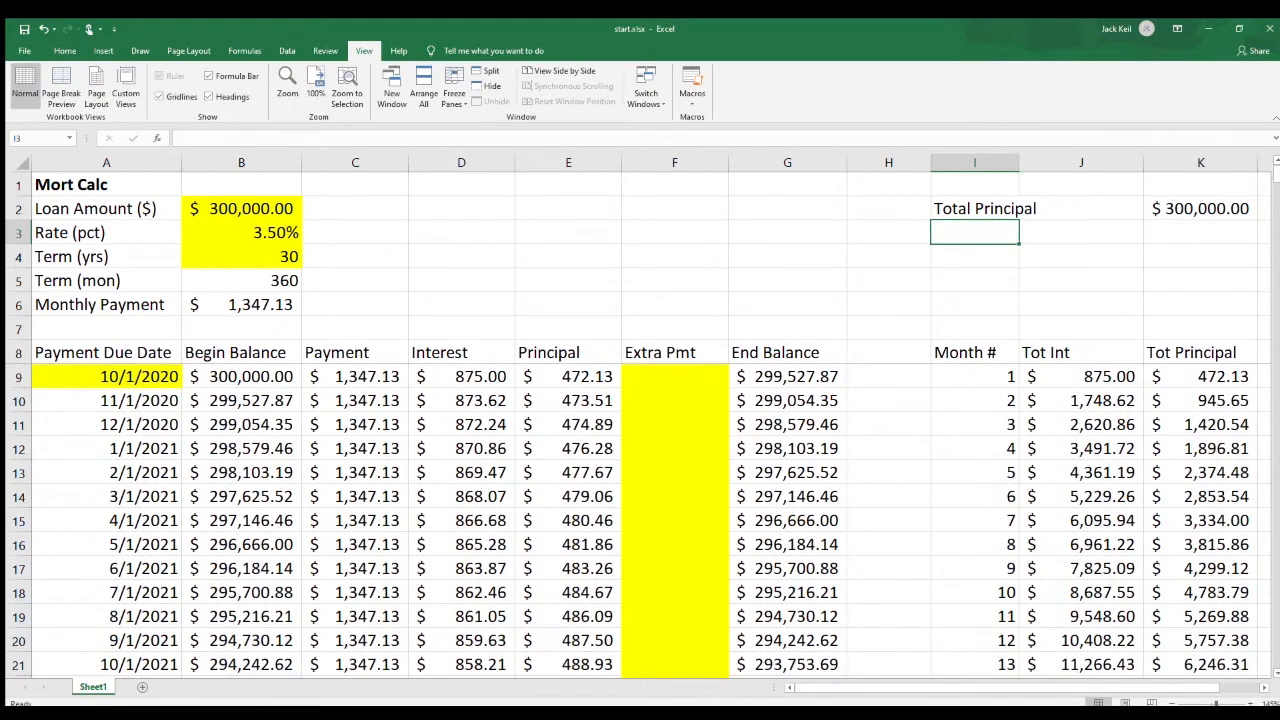
Enter the label Total Interest in I4, two rows below the Total Principal label.
left_click(1018, 210)
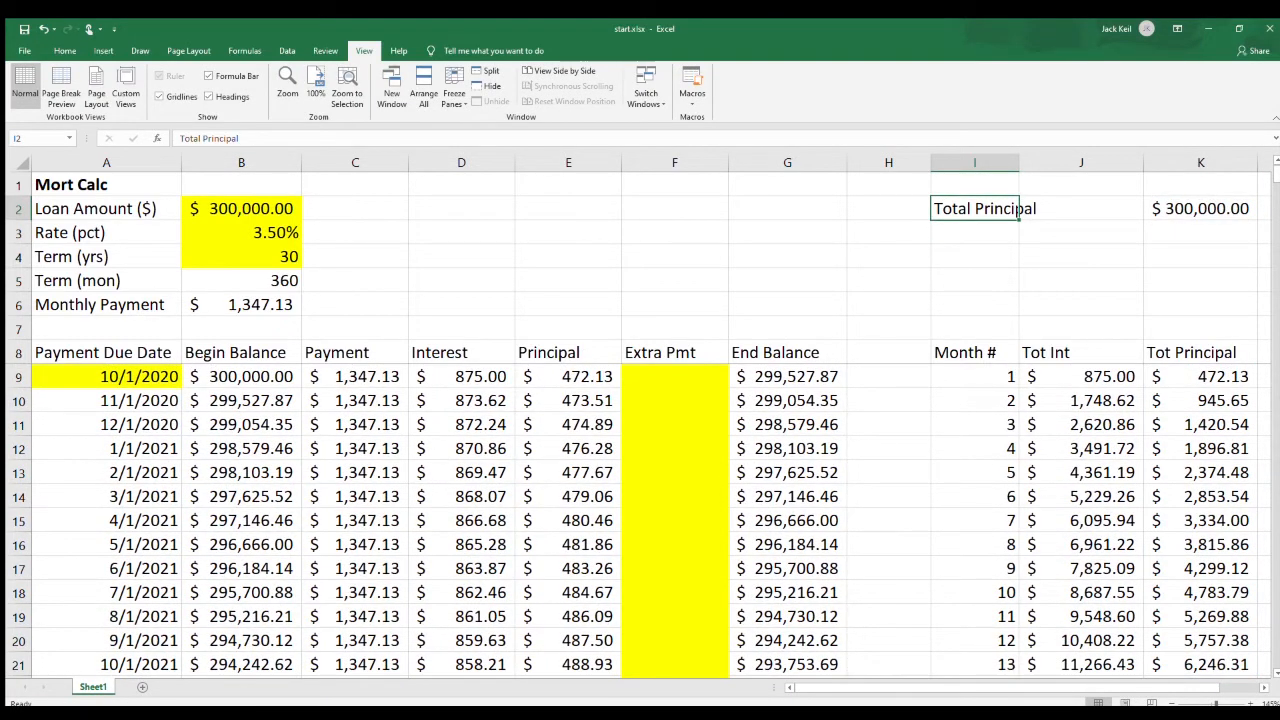
key("Down")
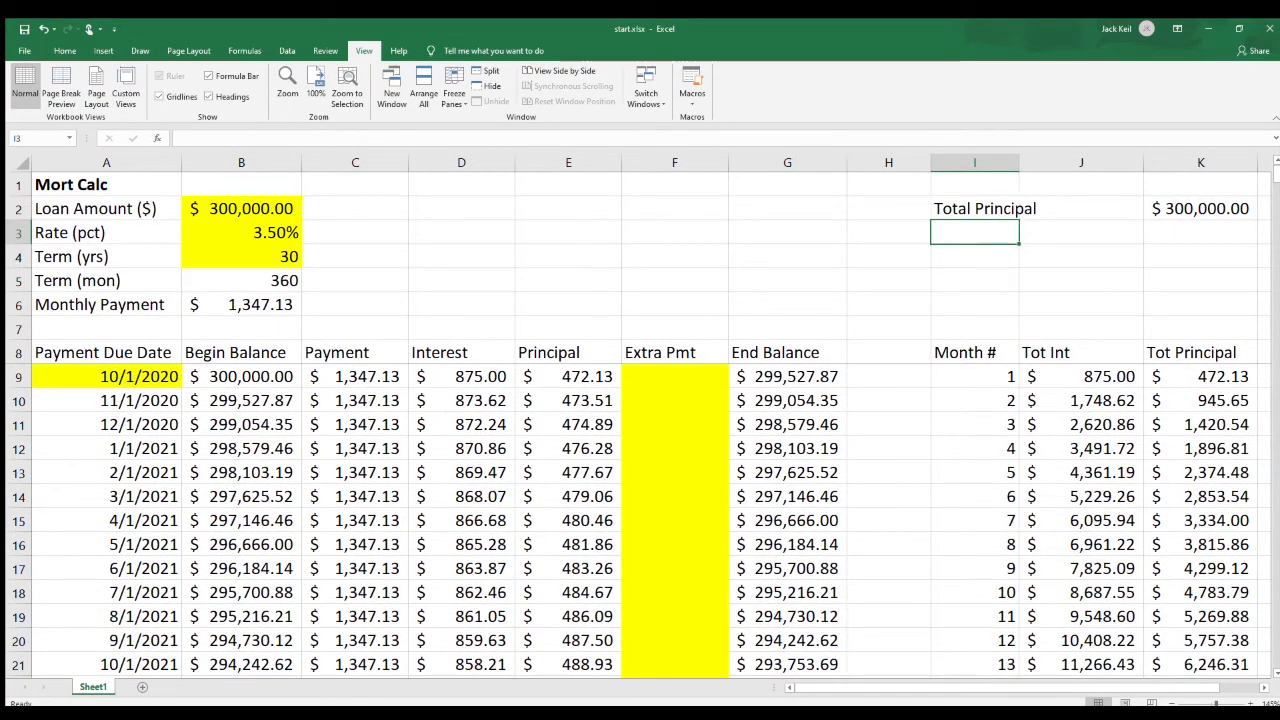
key("Right")
key("Right")
key("Up")
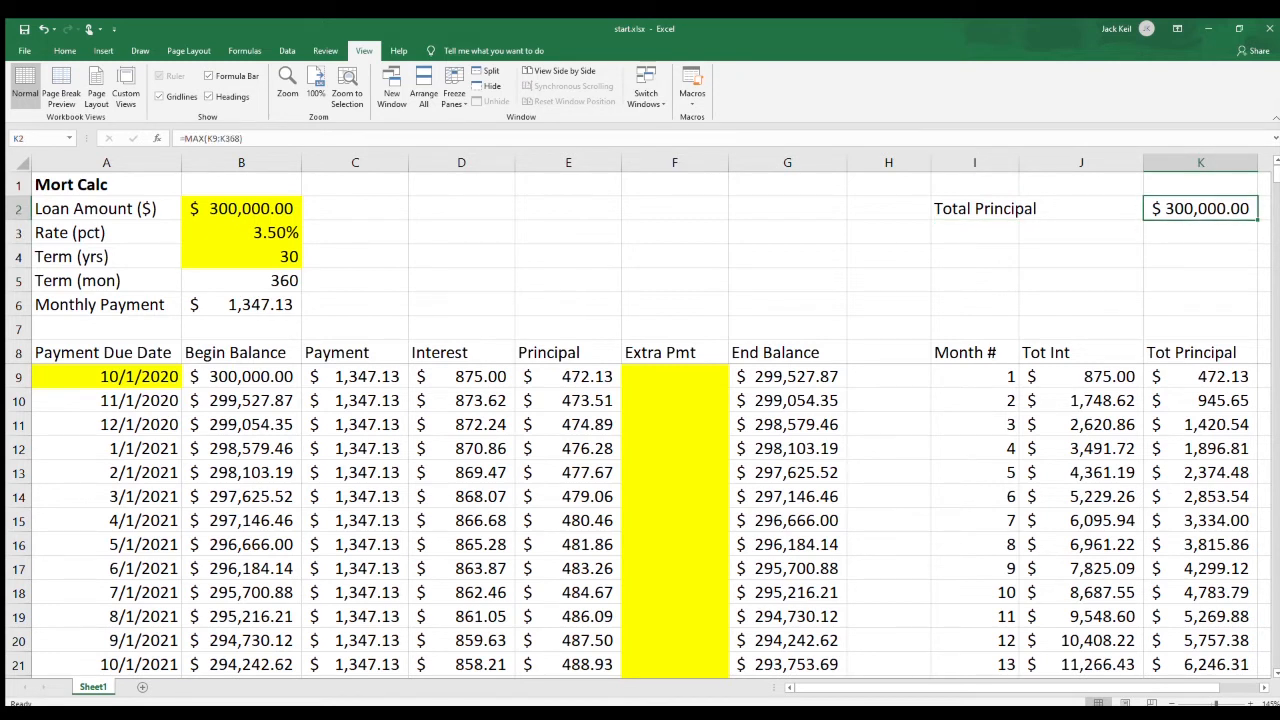
key("ctrl+Left")
key("ctrl+Left")
key("ctrl+Right")
key("Down")
key("Down")
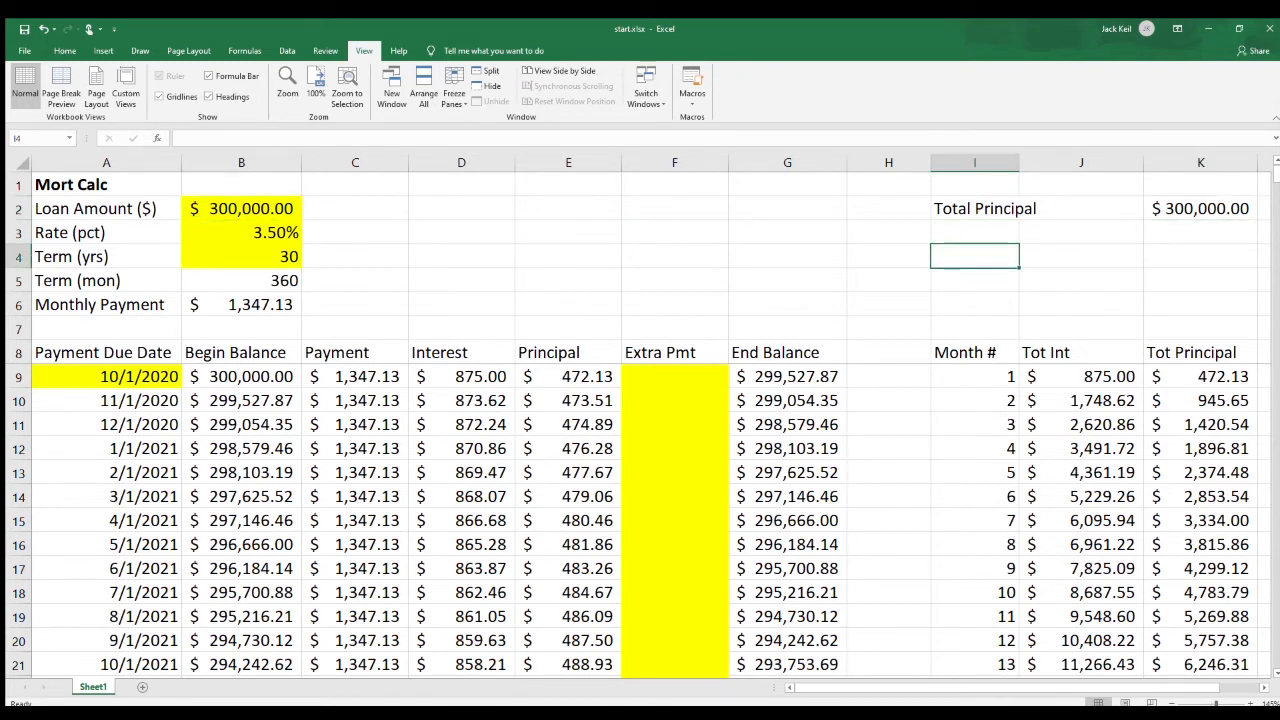
type("Tot")
type("al Interest")
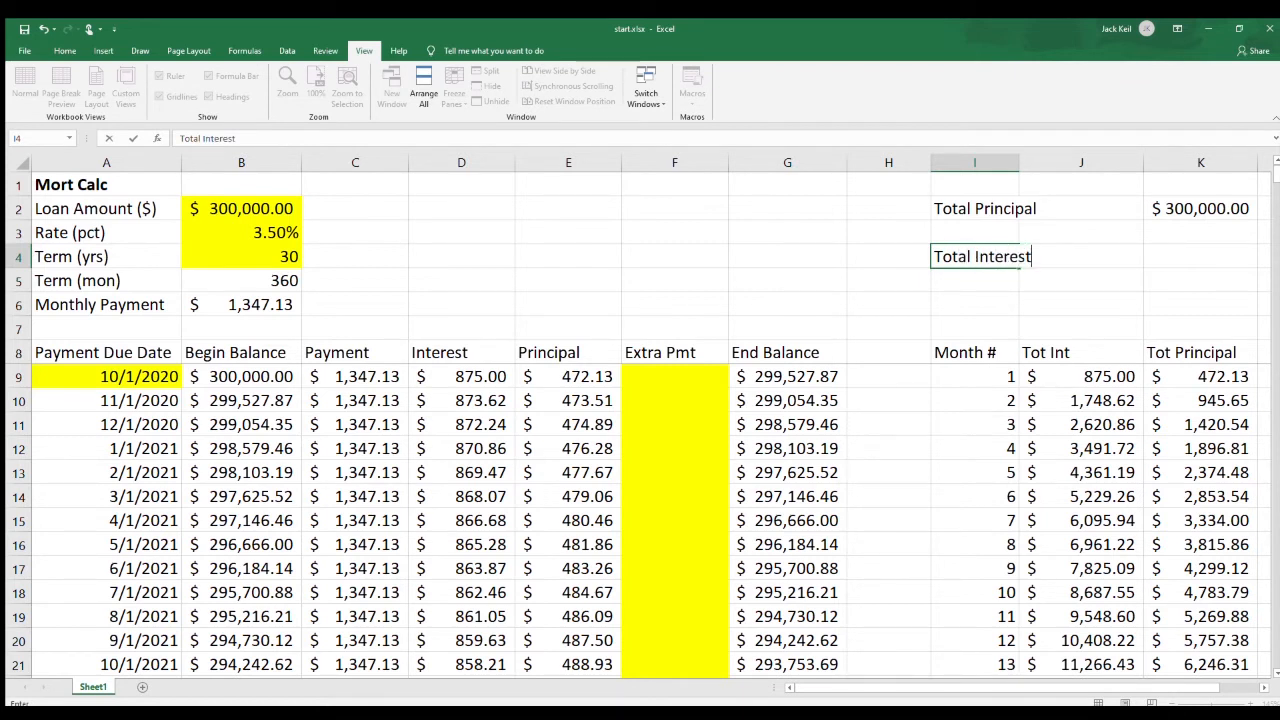
Calculate the total interest in J4 as the largest running interest total with the formula =MAX(J9:J368).
key("Tab")
type("=max")
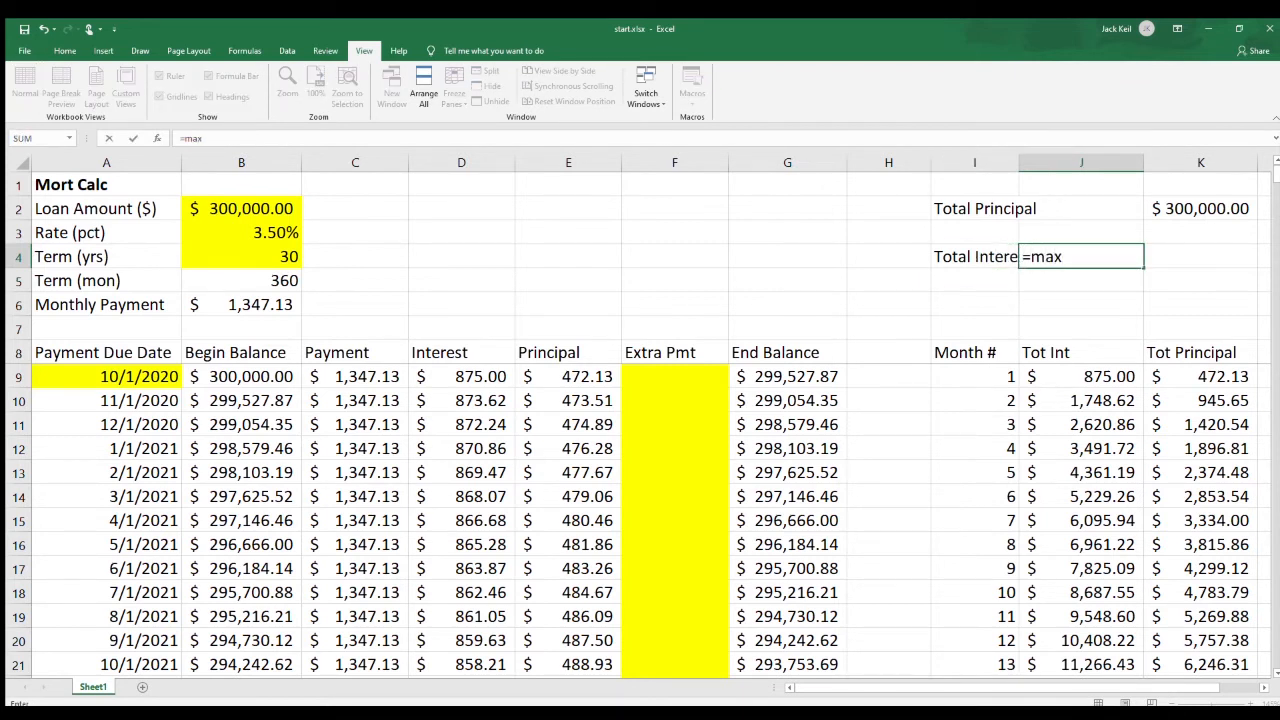
type("(")
left_click_drag(1081, 377, 1081, 650)
type(")")
key("Return")
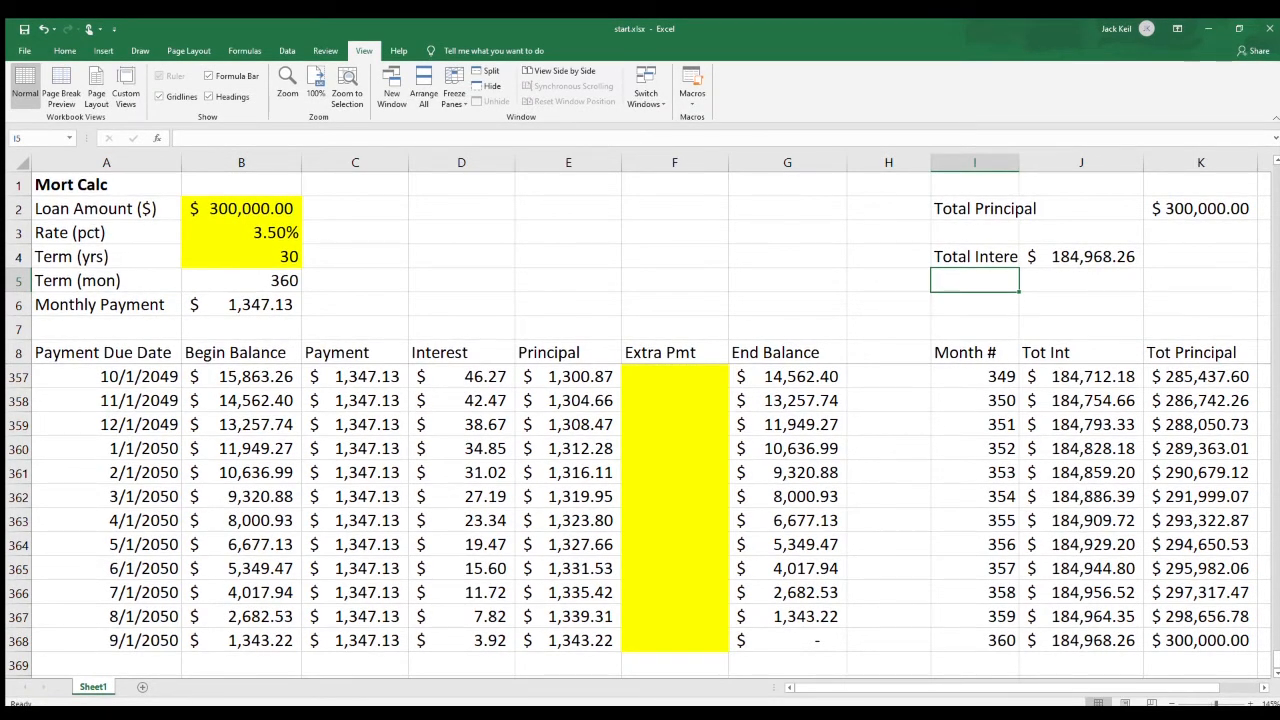
Label I5 as Original Interest and copy the total interest from J4 into J5 as a value only.
type("Original Interest")
key("Tab")
key("Up")
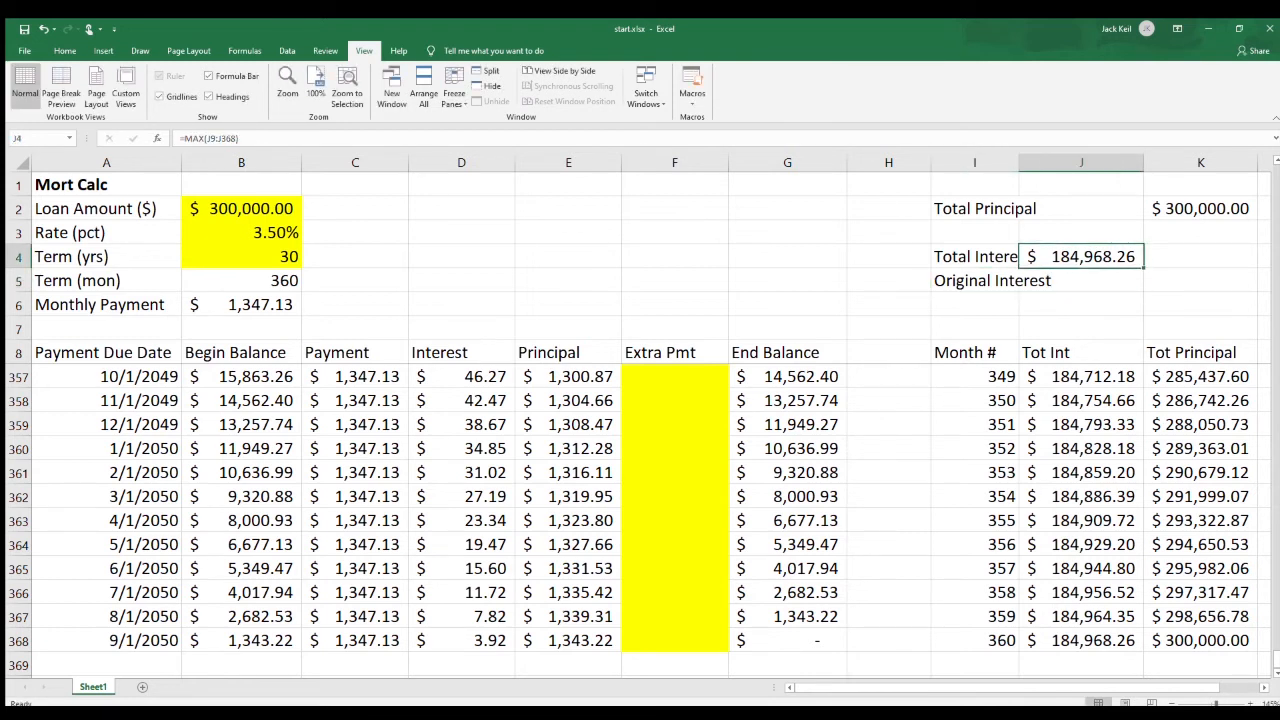
right_click(1081, 257)
left_click(827, 302)
right_click(1081, 281)
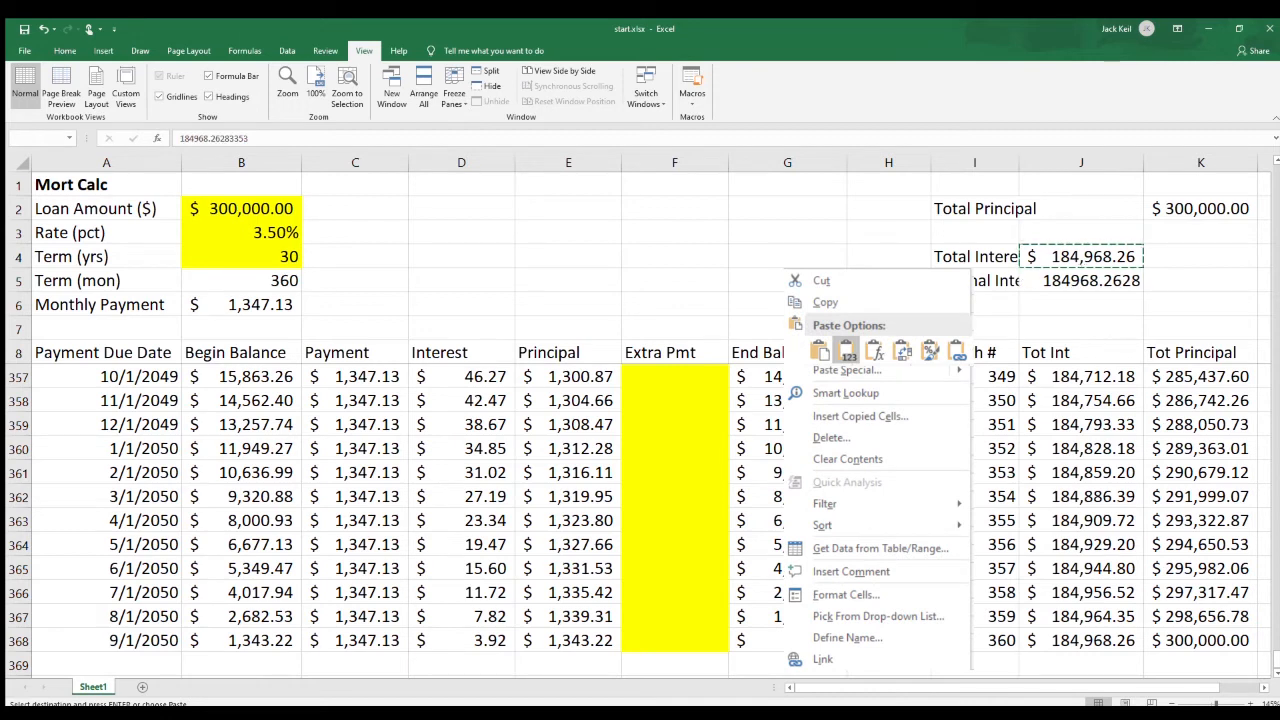
left_click(65, 51)
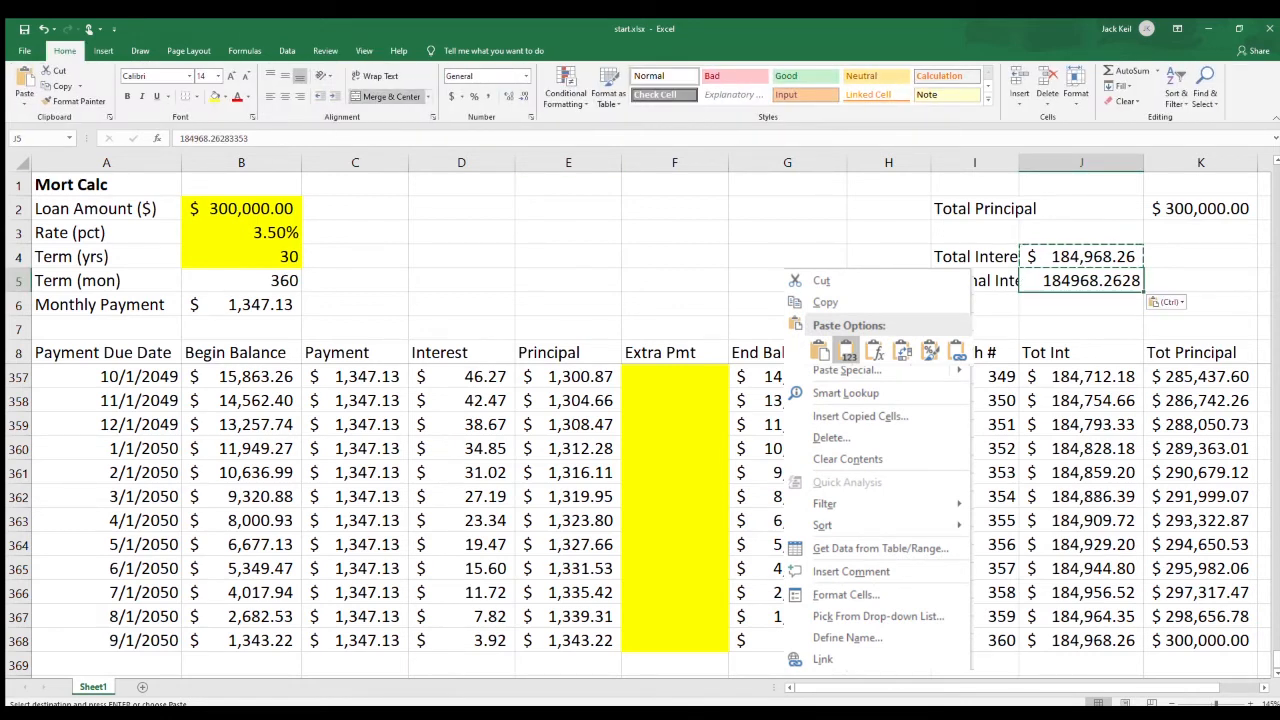
Format the original interest value in J5 as accounting currency with a dollar sign and two decimals.
left_click(452, 97)
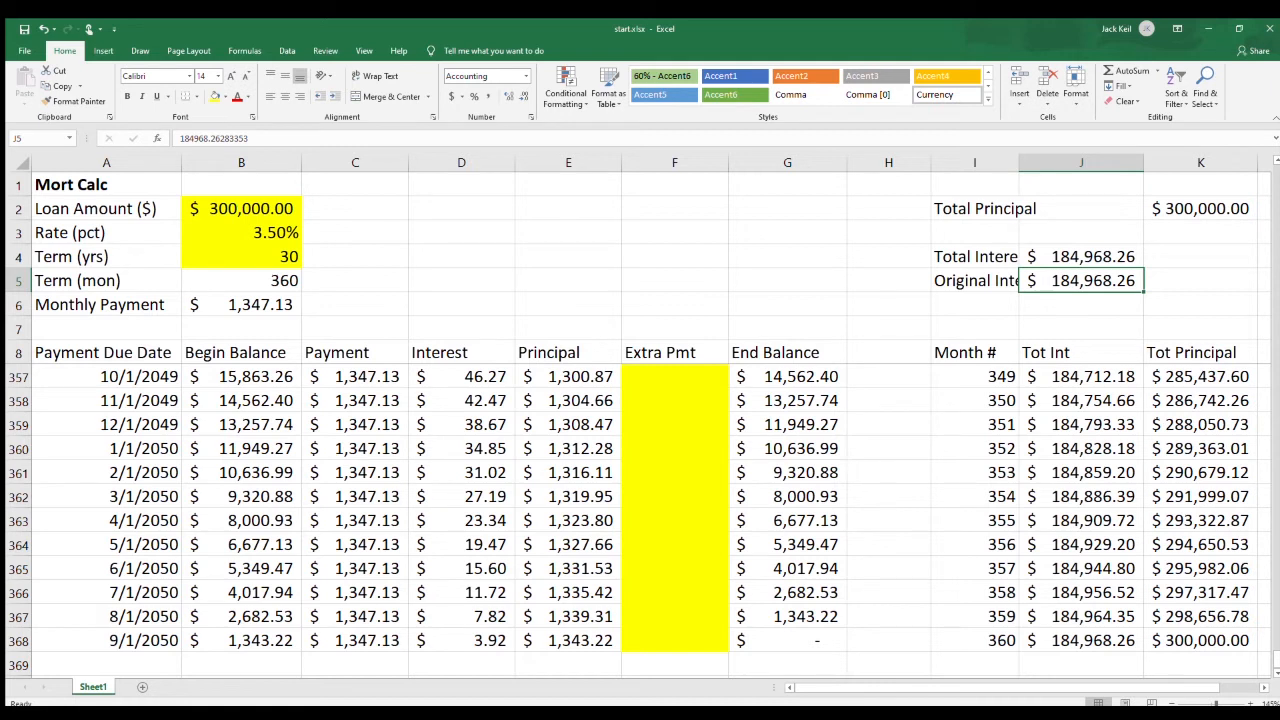
Test the calculator with a rate of 3.25% in B3 and restore the rate to 3.50%.
left_click(241, 233)
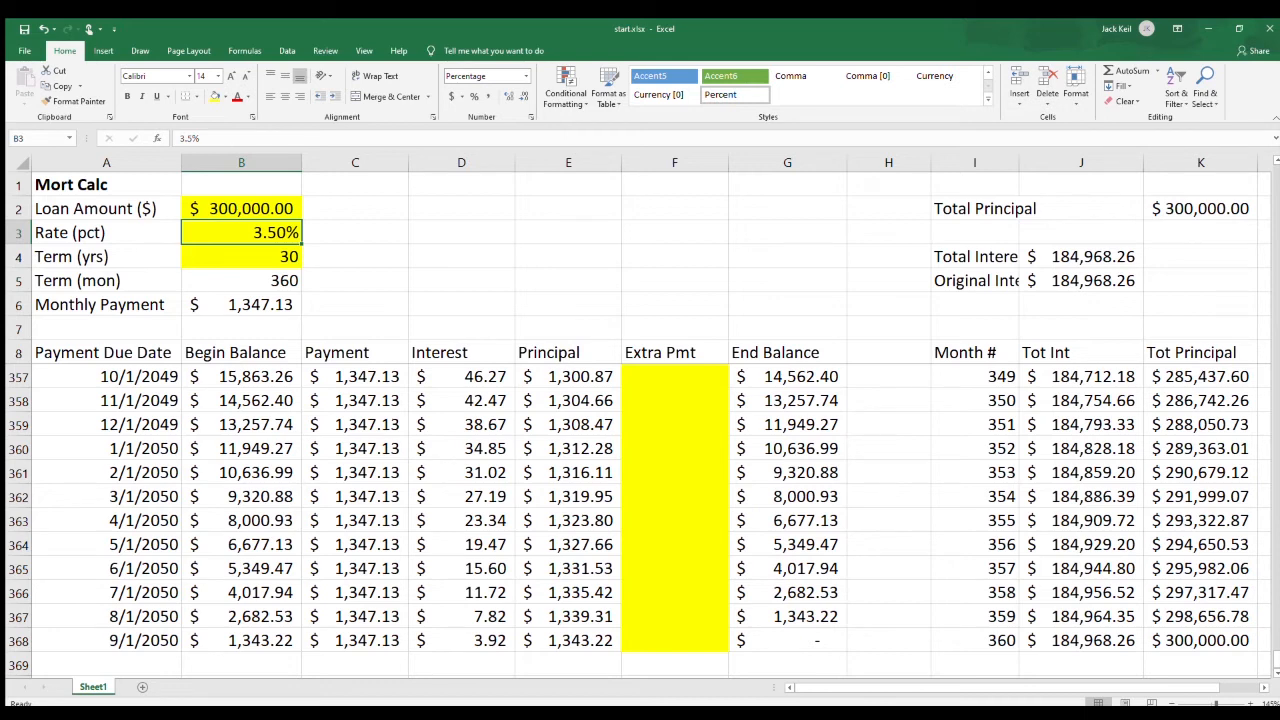
type(".0325")
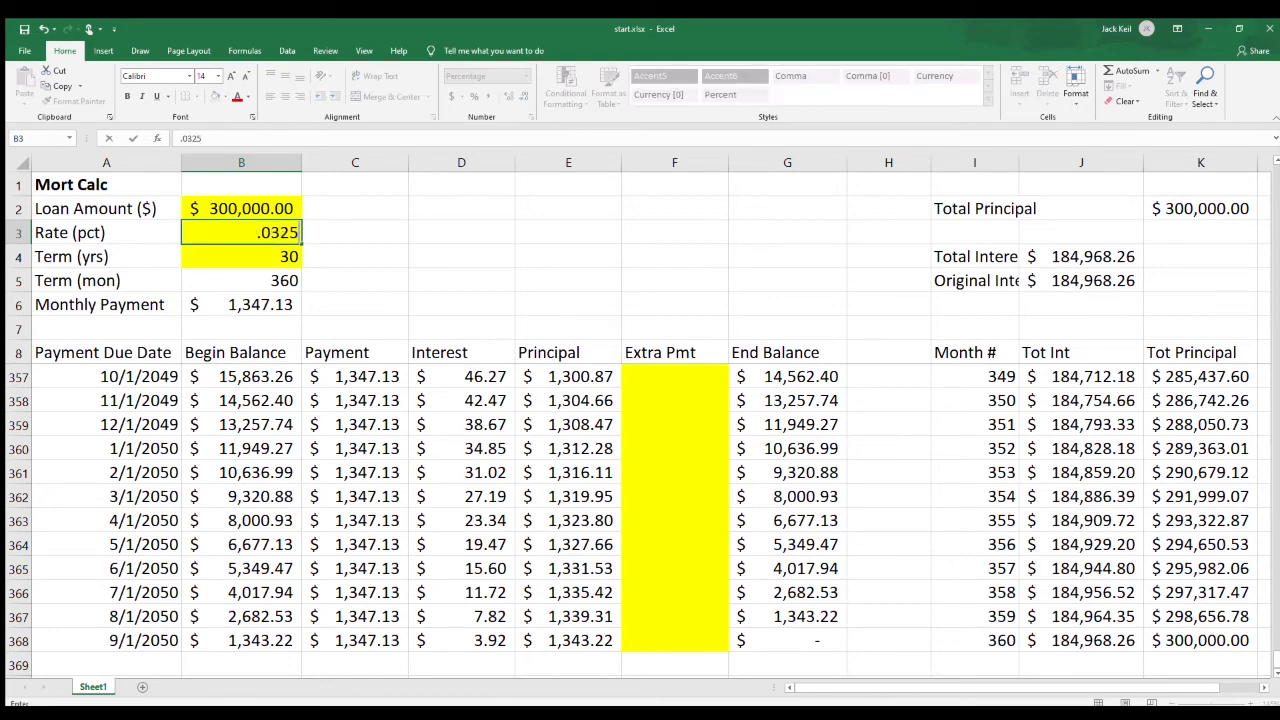
key("Return")
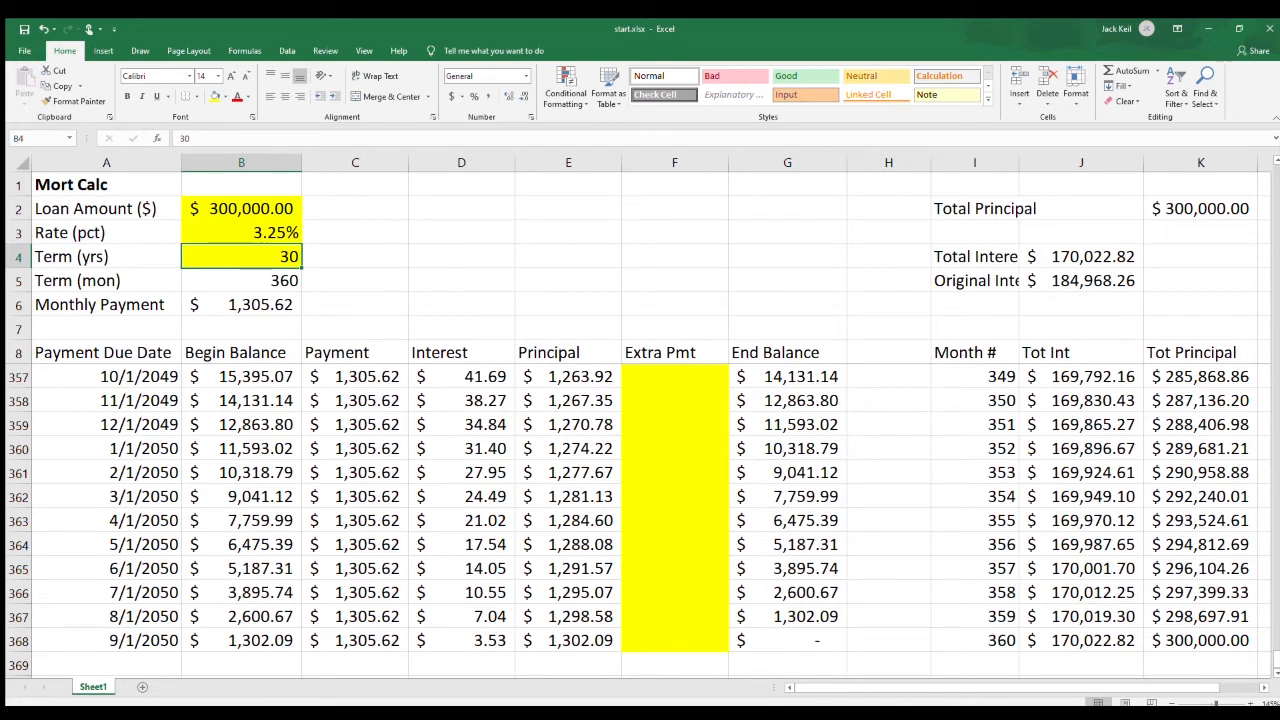
key("Up")
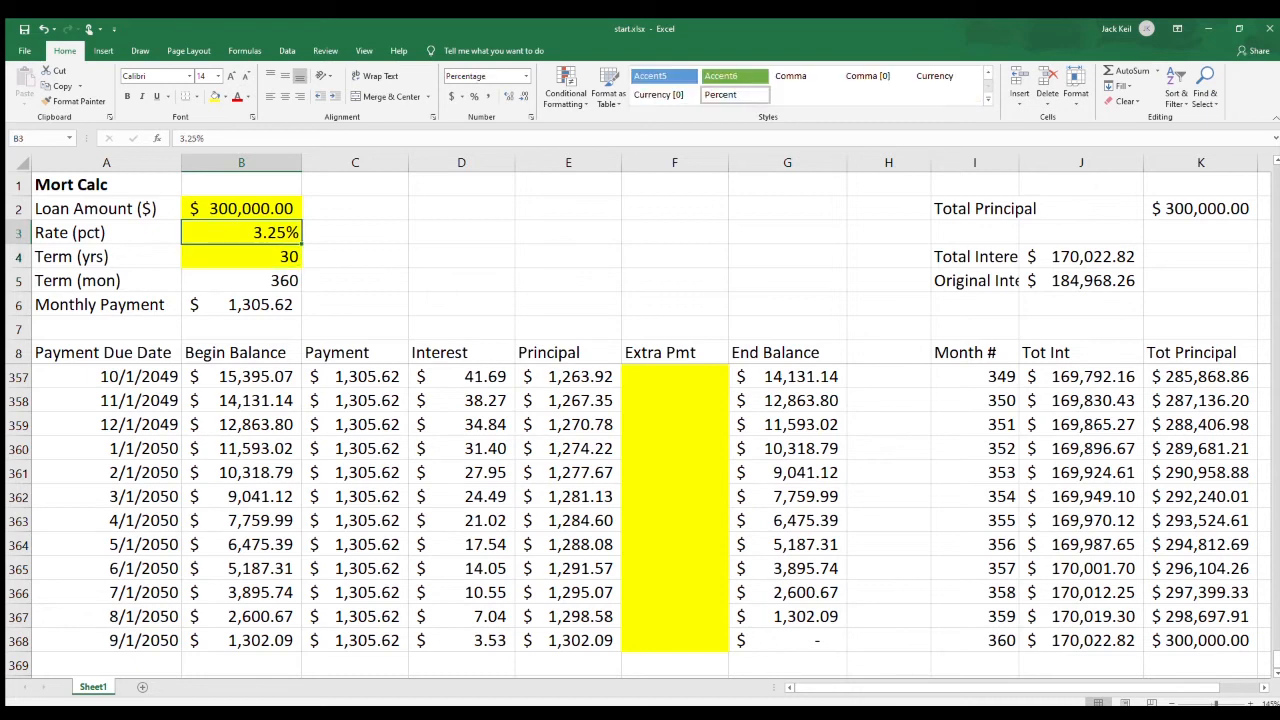
type(".035")
key("Return")
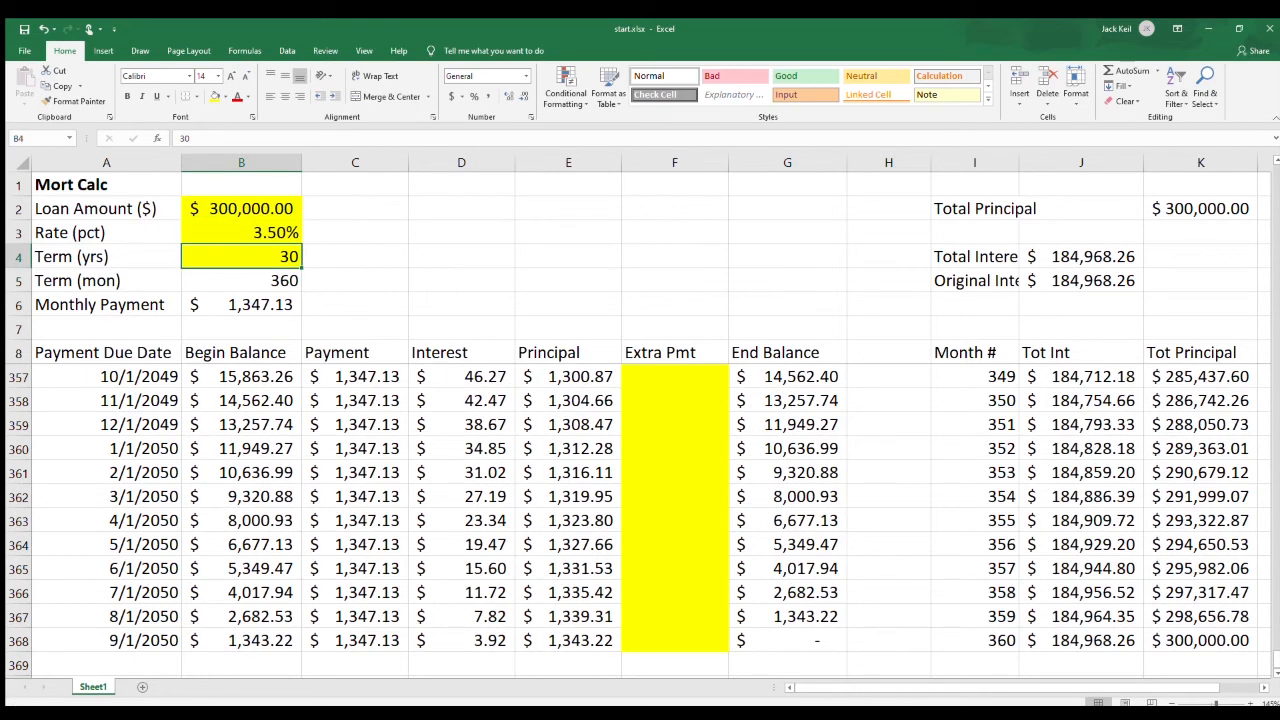
Test a loan term of 20 years in B4 and examine the schedule rows around month 240.
type("20")
key("Return")
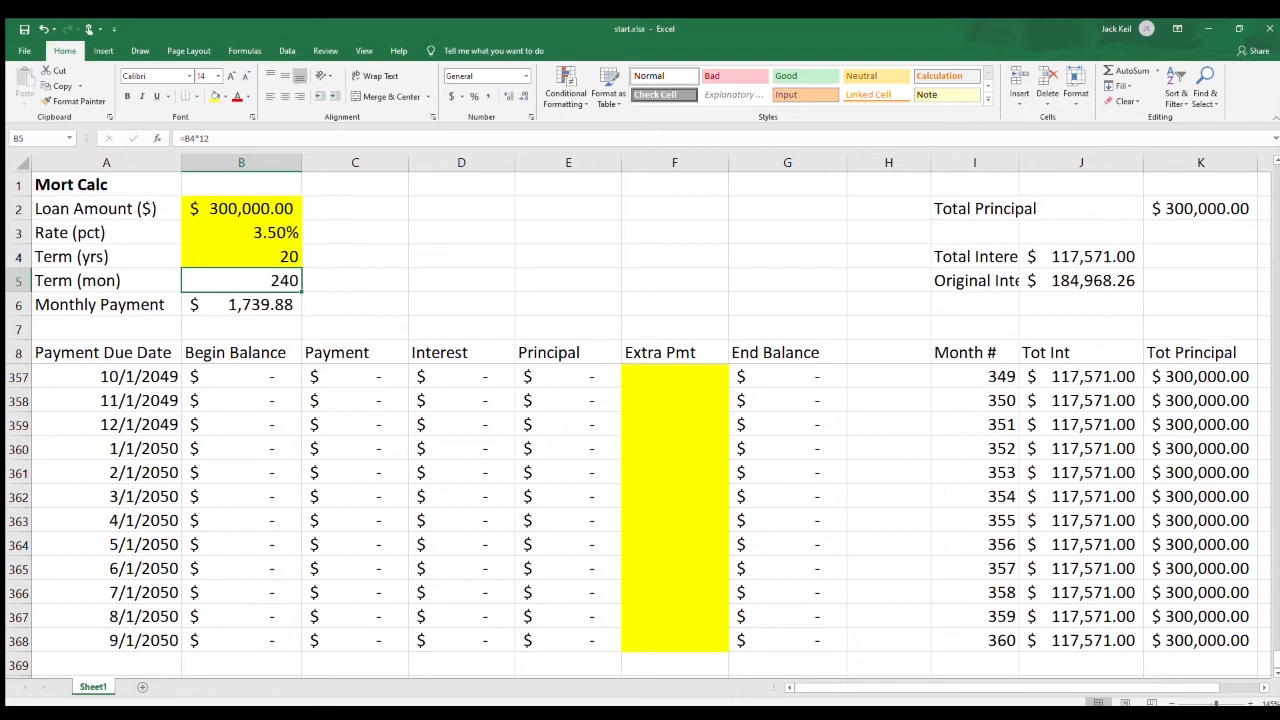
left_click(241, 497)
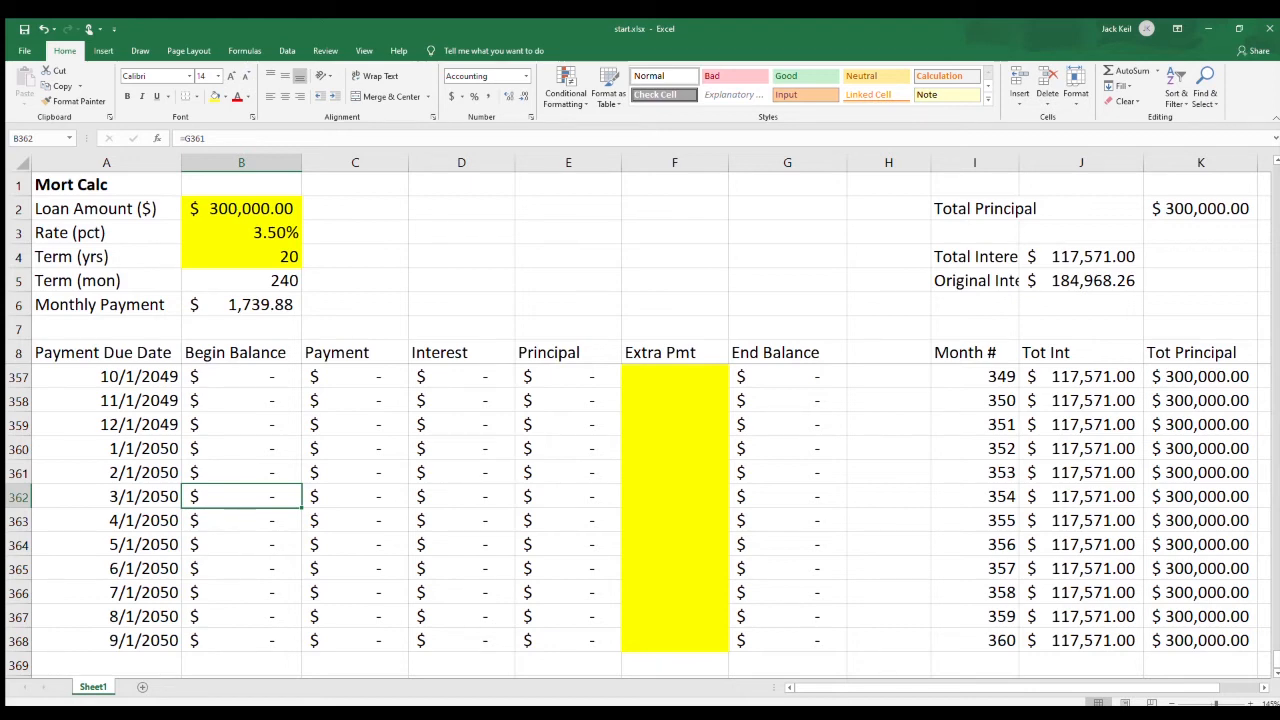
key("Up")
key("Up")
key("Up")
key("Up")
key("Up")
key("Up")
key("Up")
key("Up")
key("Up")
key("Up")
key("Up")
key("Up")
key("Up")
key("Up")
key("Up")
key("Up")
key("Up")
key("Up")
key("Up")
key("Up")
key("Up")
key("Up")
key("Up")
key("Up")
key("Up")
key("Up")
key("Up")
key("Up")
key("Up")
key("Up")
key("Up")
key("Up")
key("Up")
key("Up")
key("Up")
key("Up")
key("Up")
key("Up")
key("Up")
key("Up")
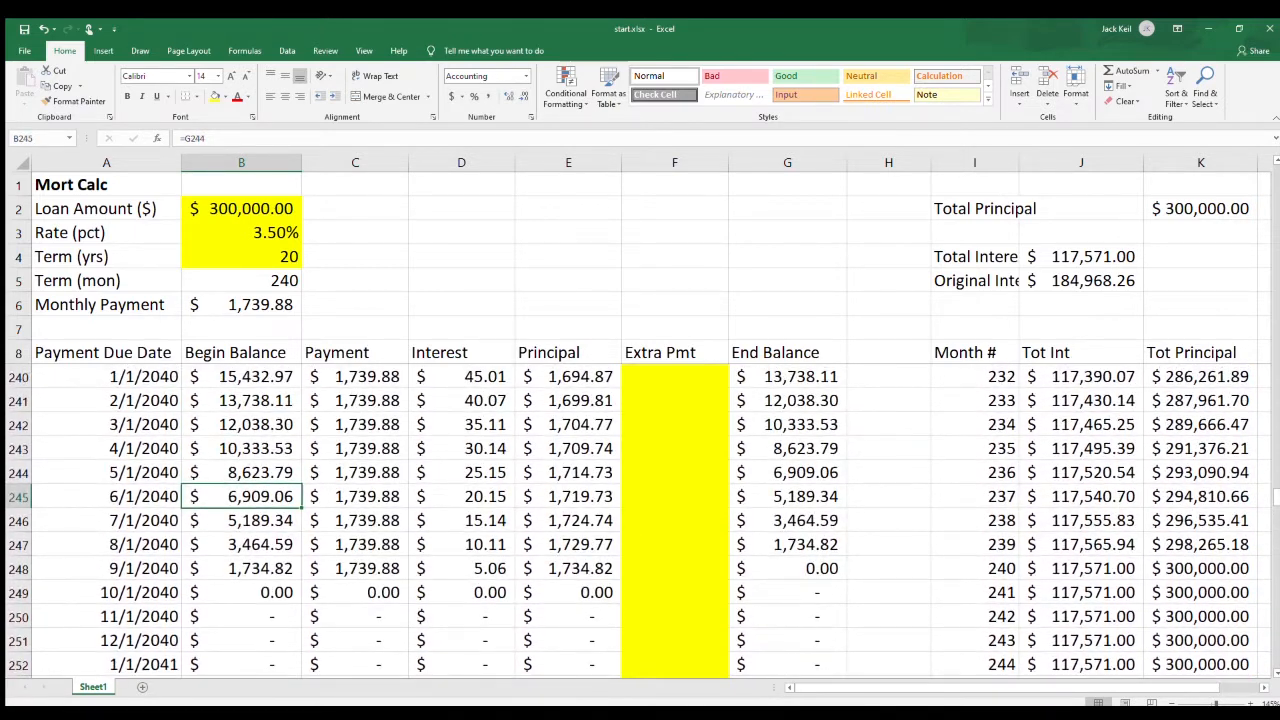
Calculate the interest difference in J6, below the original interest, with the formula =J5-J4.
left_click(1081, 305)
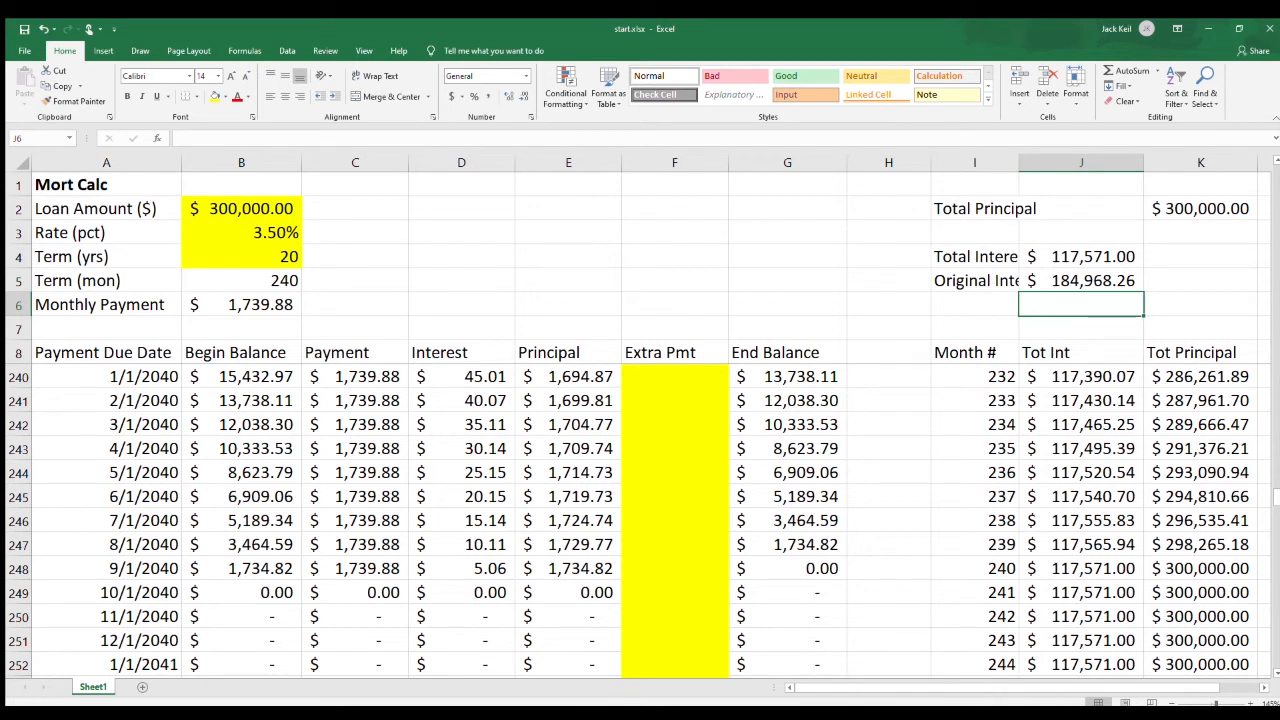
type("=")
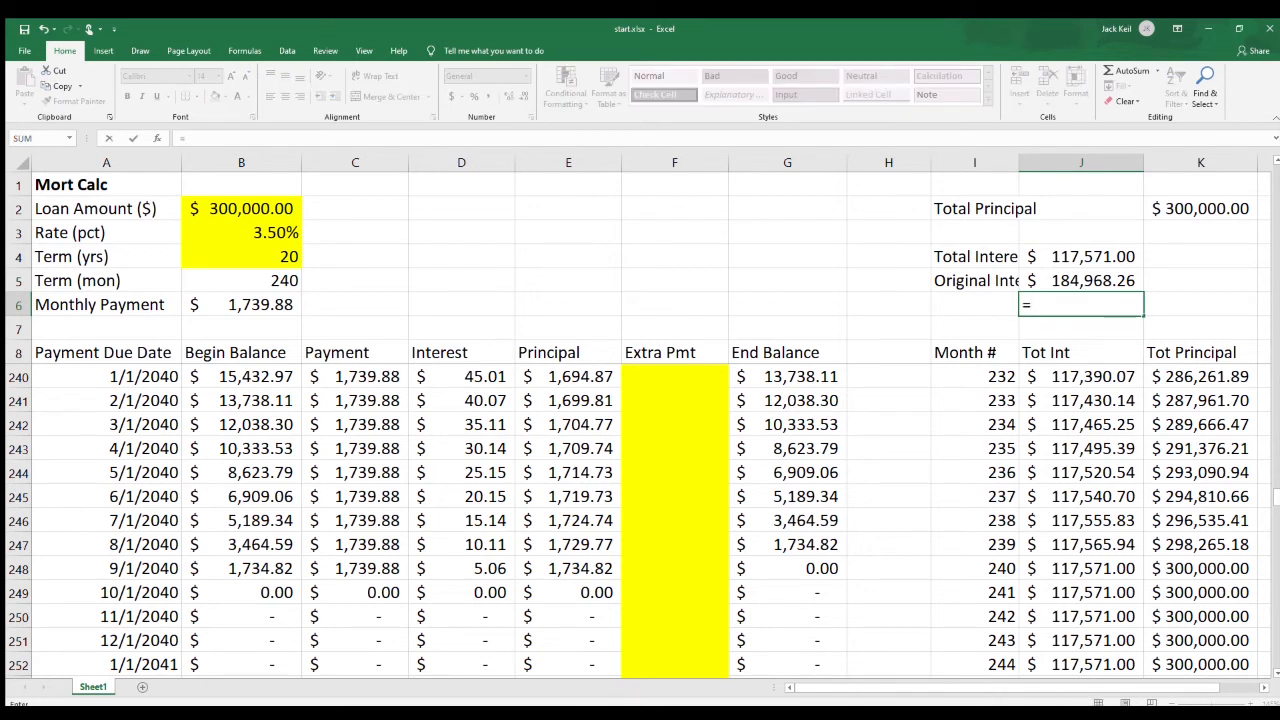
key("Up")
type("-")
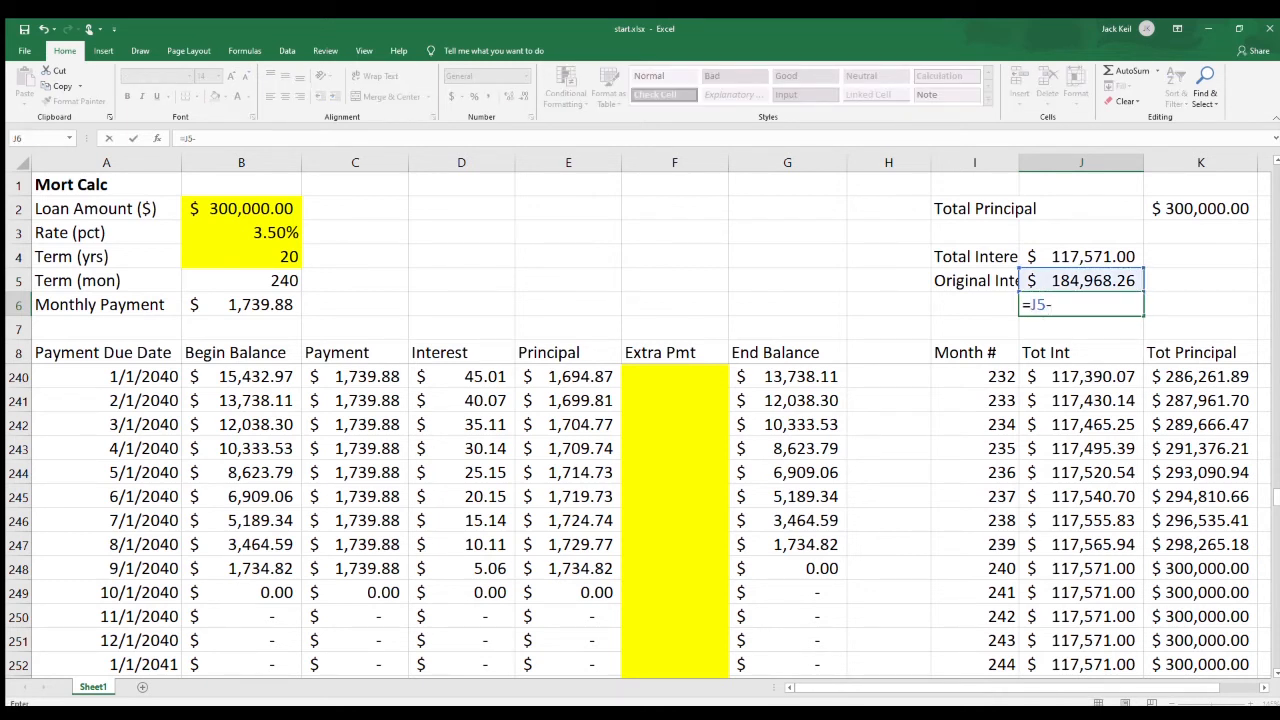
key("Up")
key("Up")
key("Return")
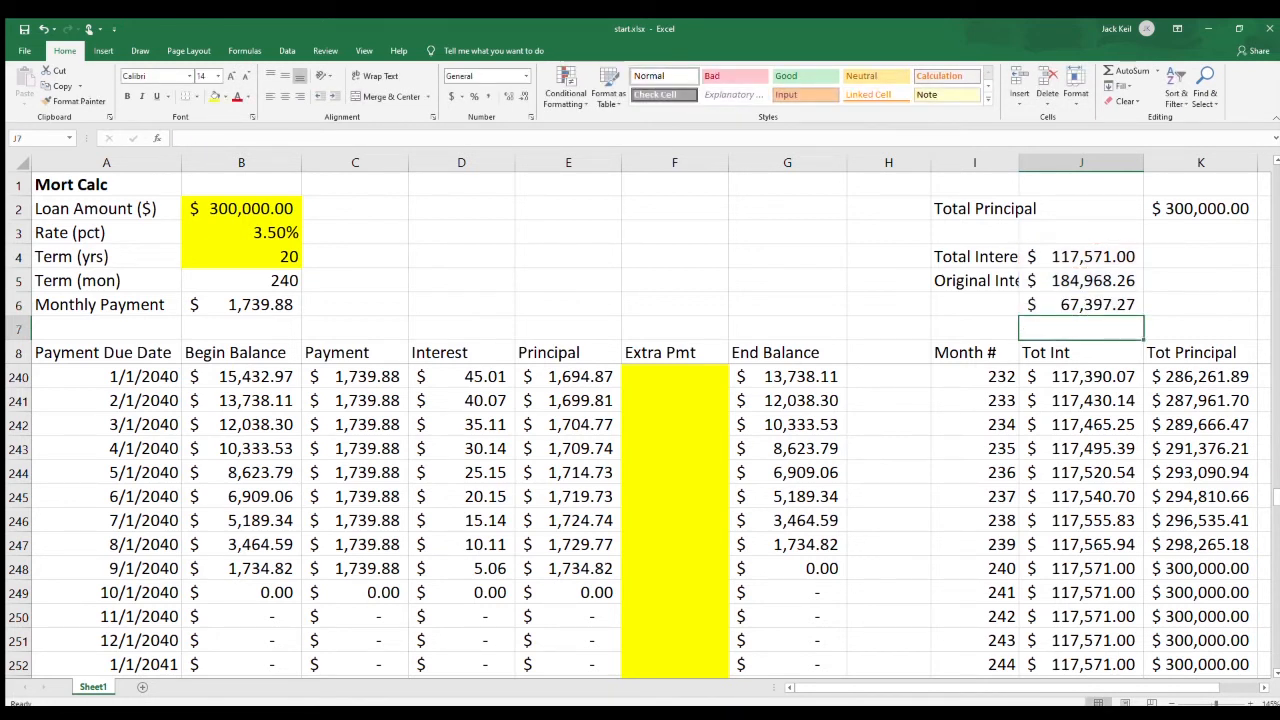
Set the loan term in B4 back to 30 years.
left_click(241, 257)
type("30")
key("Return")
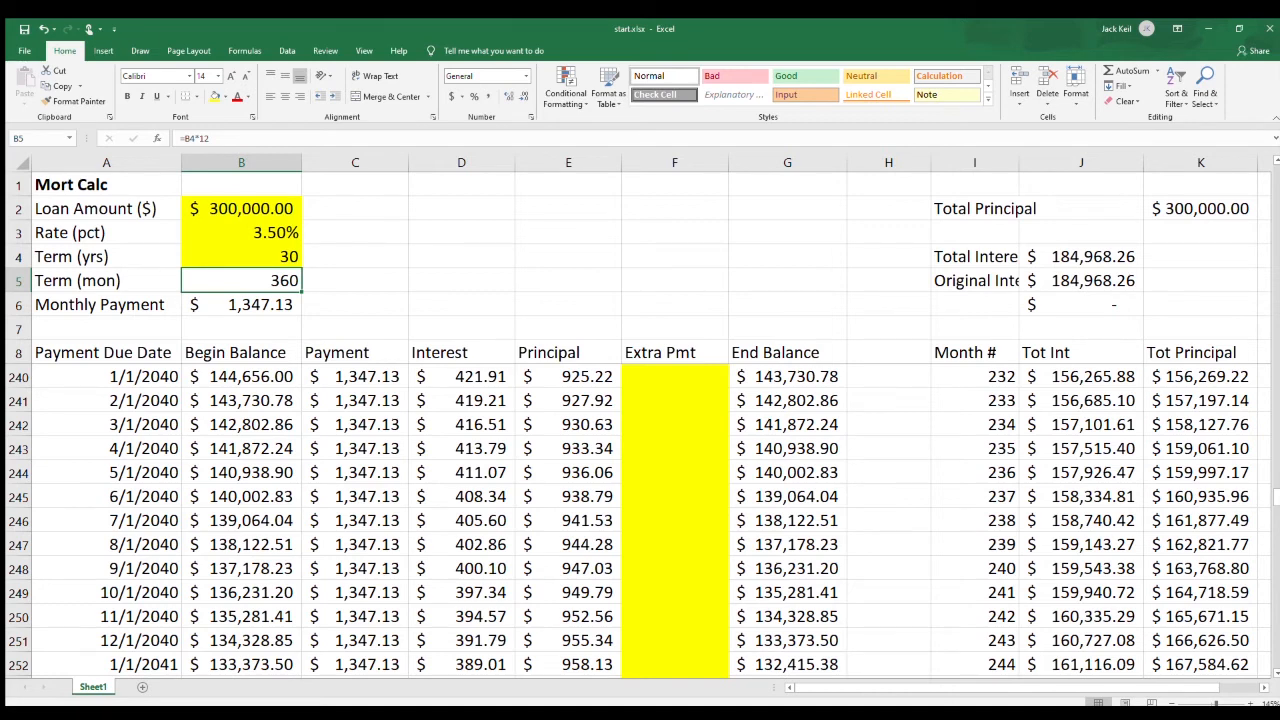
Test an extra payment of 1000 for month 12 in F20 and clear it again.
key("ctrl+Home")
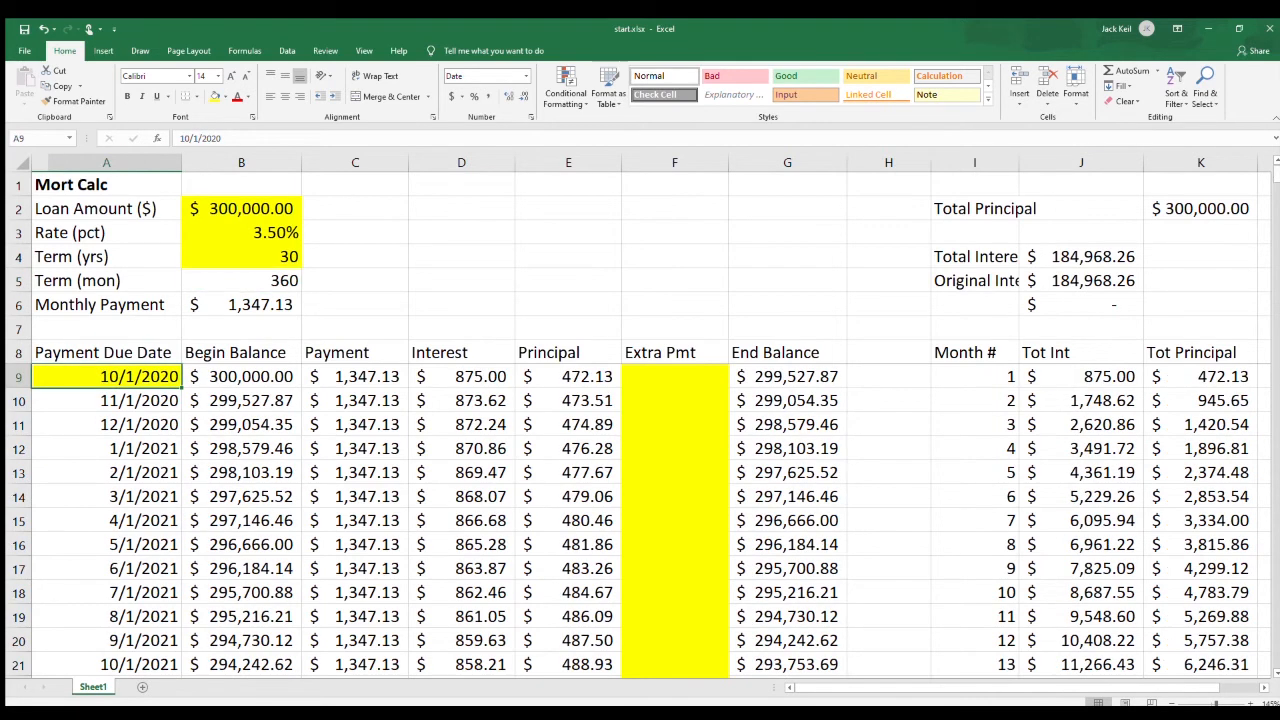
left_click(675, 377)
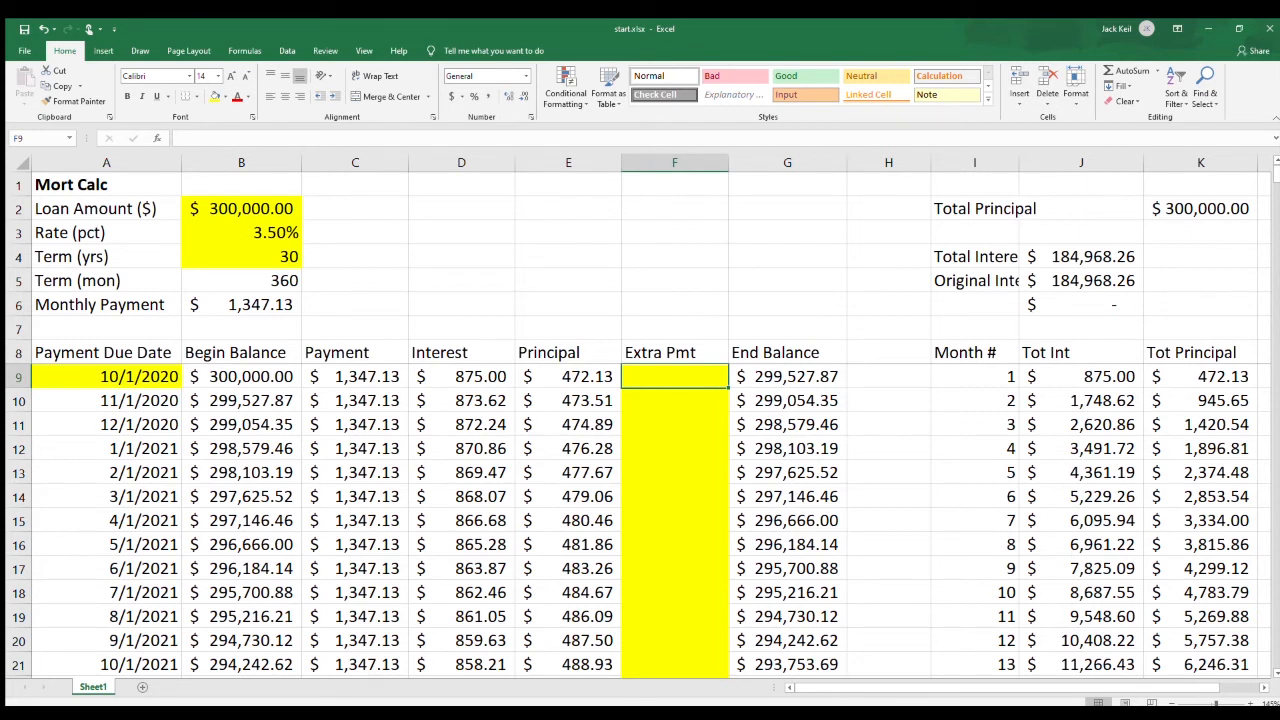
left_click(675, 641)
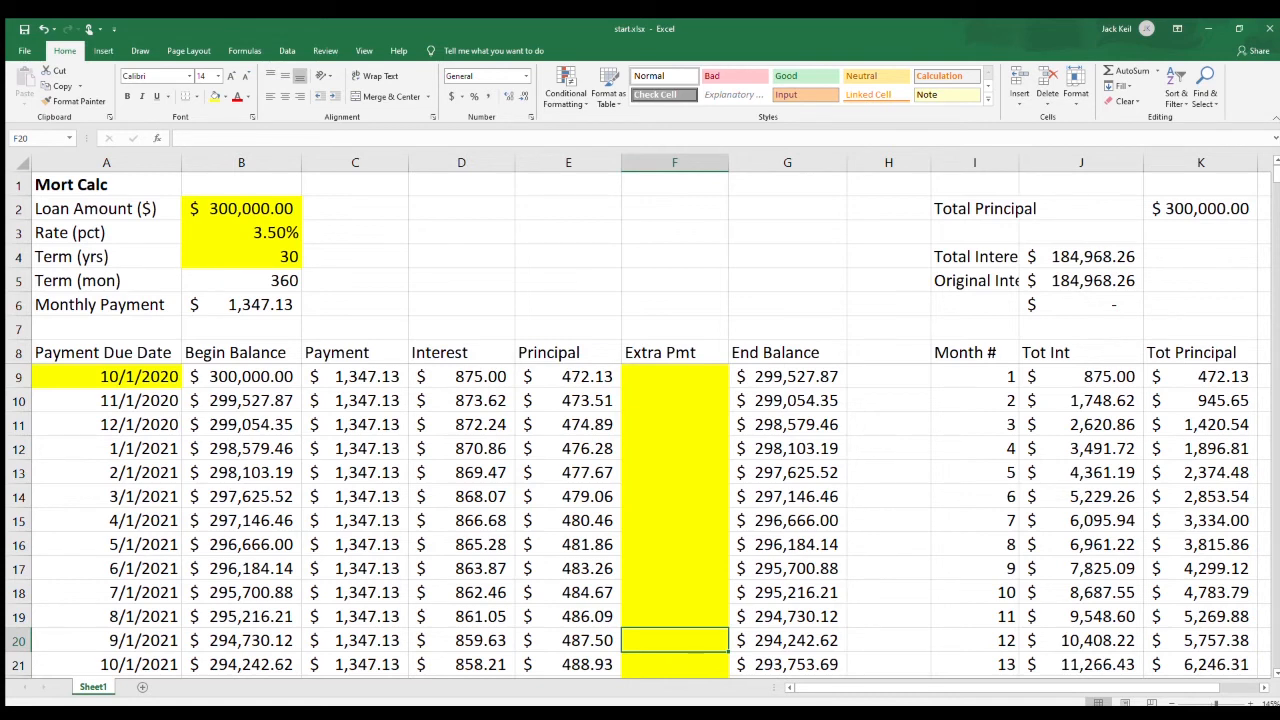
type("1000")
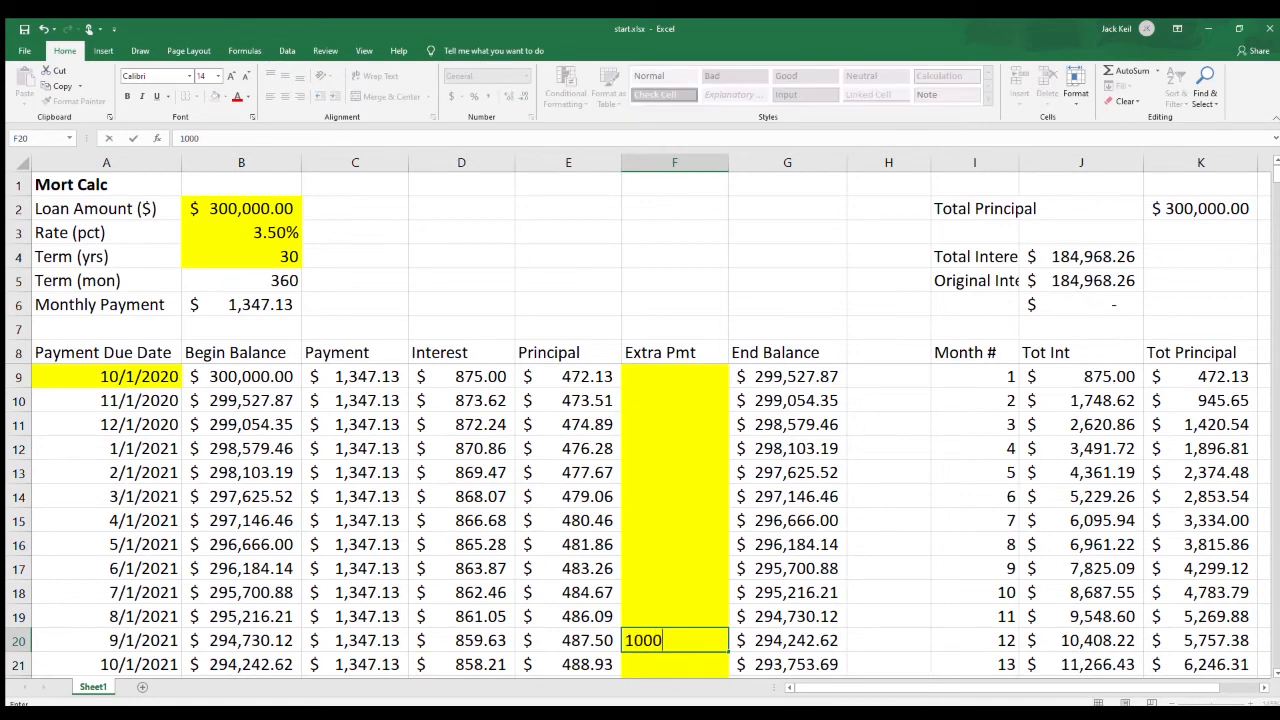
key("Return")
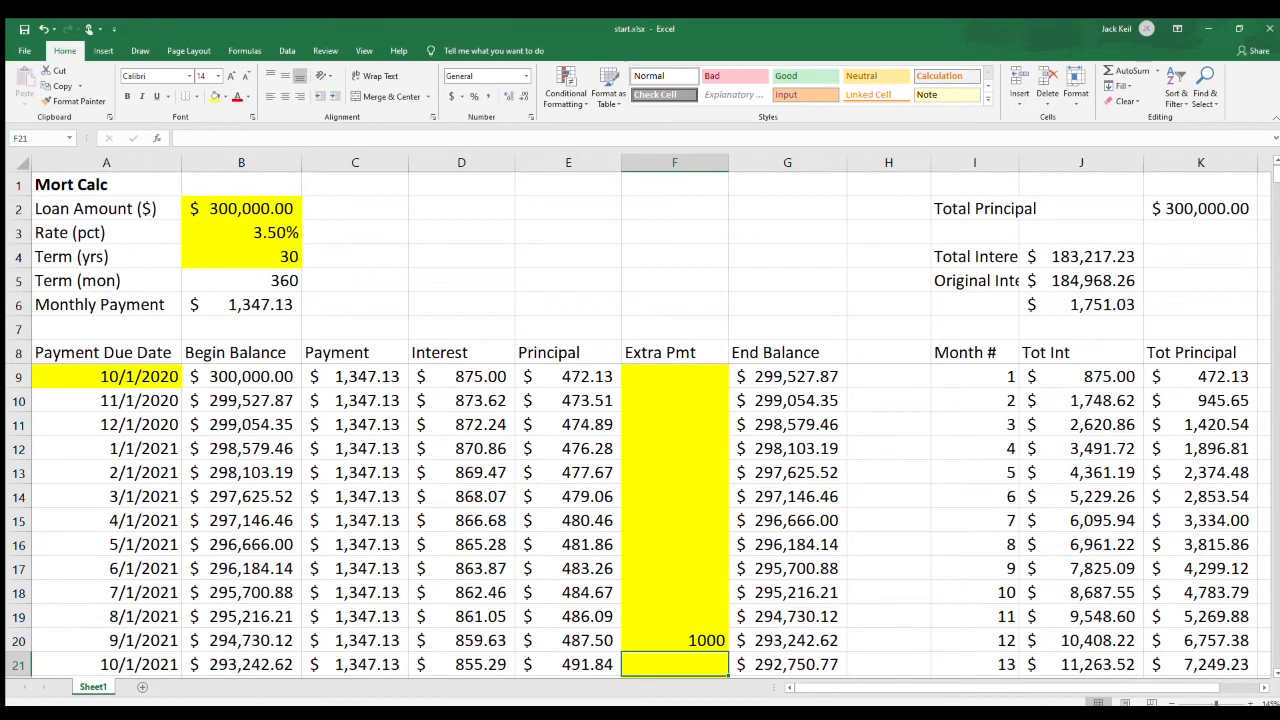
left_click(675, 641)
key("Delete")
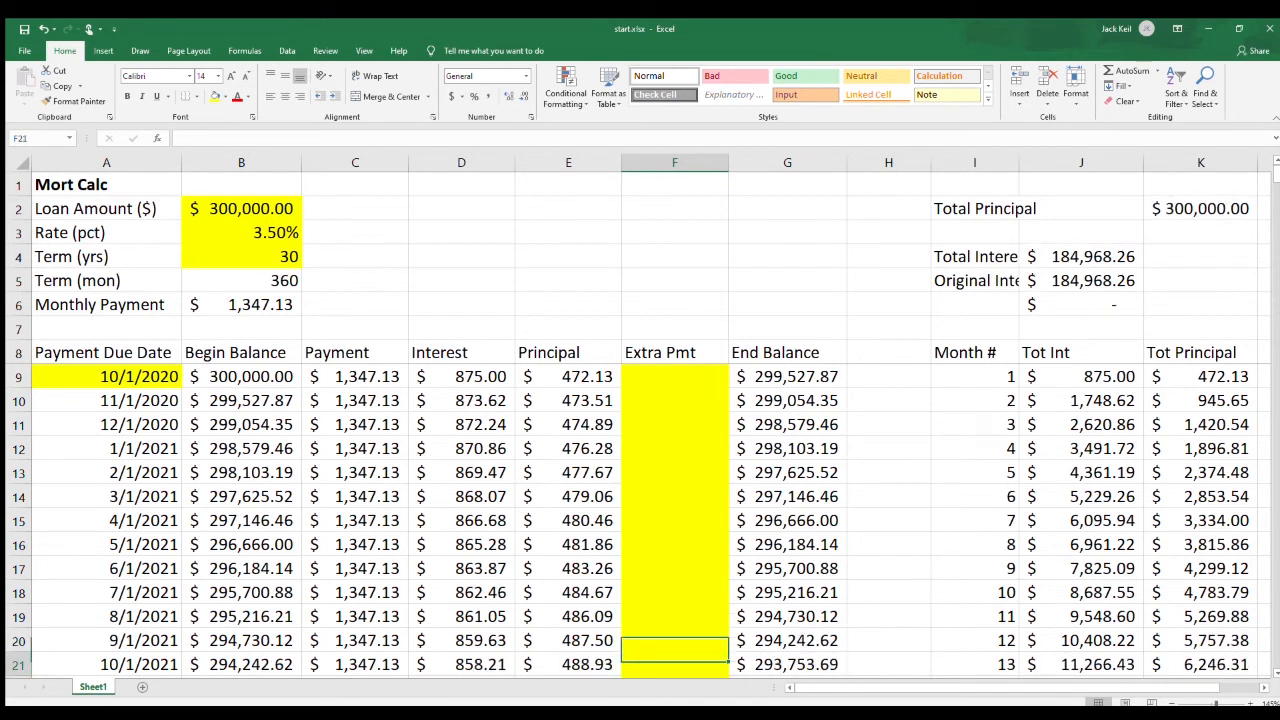
Test an extra payment of 1000 for month 180 in F188 and clear it again.
key("Down")
key("Down")
key("Down")
key("Down")
key("Down")
key("Down")
key("Down")
key("Down")
key("Down")
key("Down")
key("Down")
key("Down")
key("Down")
key("Down")
key("Down")
key("Down")
key("Down")
key("Down")
key("Down")
key("Down")
key("Down")
key("Down")
key("Down")
key("Down")
key("Down")
key("Down")
key("Down")
key("Down")
key("Down")
key("Down")
key("Down")
key("Down")
key("Down")
key("Down")
key("Down")
key("Down")
key("Down")
key("Down")
key("Down")
key("Down")
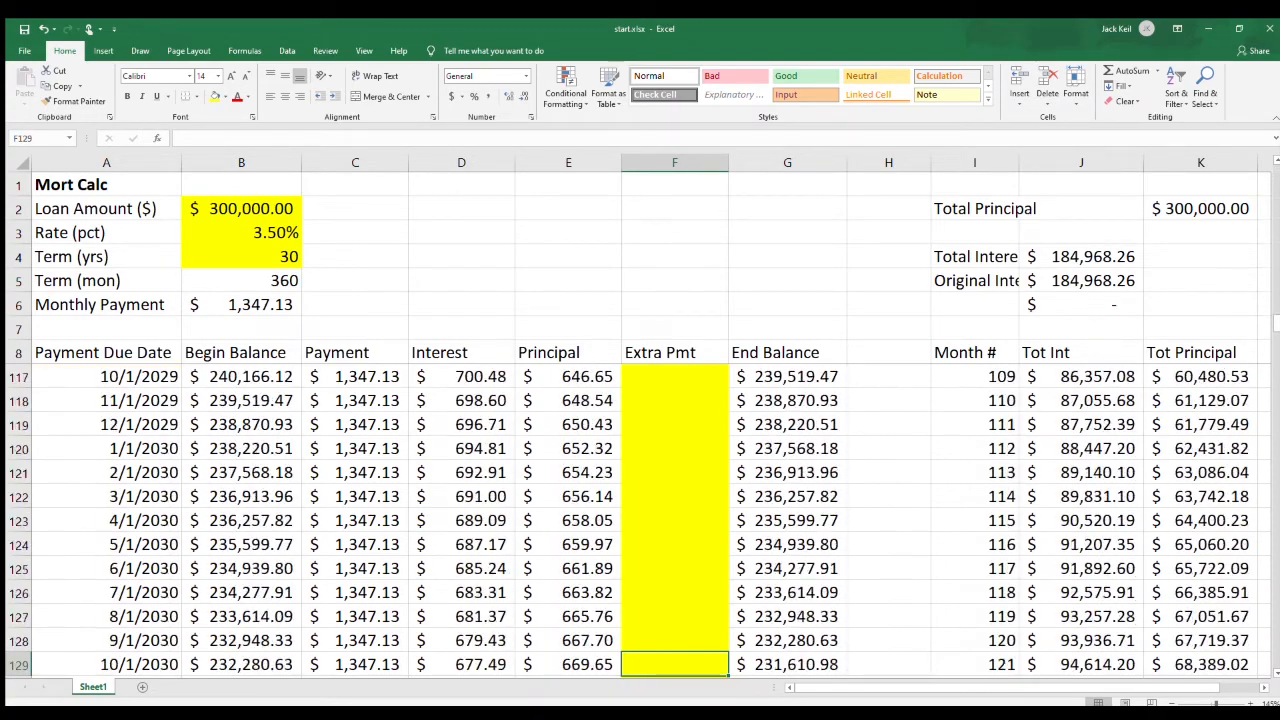
key("Down")
key("Down")
key("Down")
key("Down")
key("Down")
key("Down")
key("Down")
key("Down")
key("Down")
key("Down")
key("Down")
key("Down")
key("Down")
key("Down")
key("Down")
key("Down")
key("Down")
key("Down")
key("Down")
key("Down")
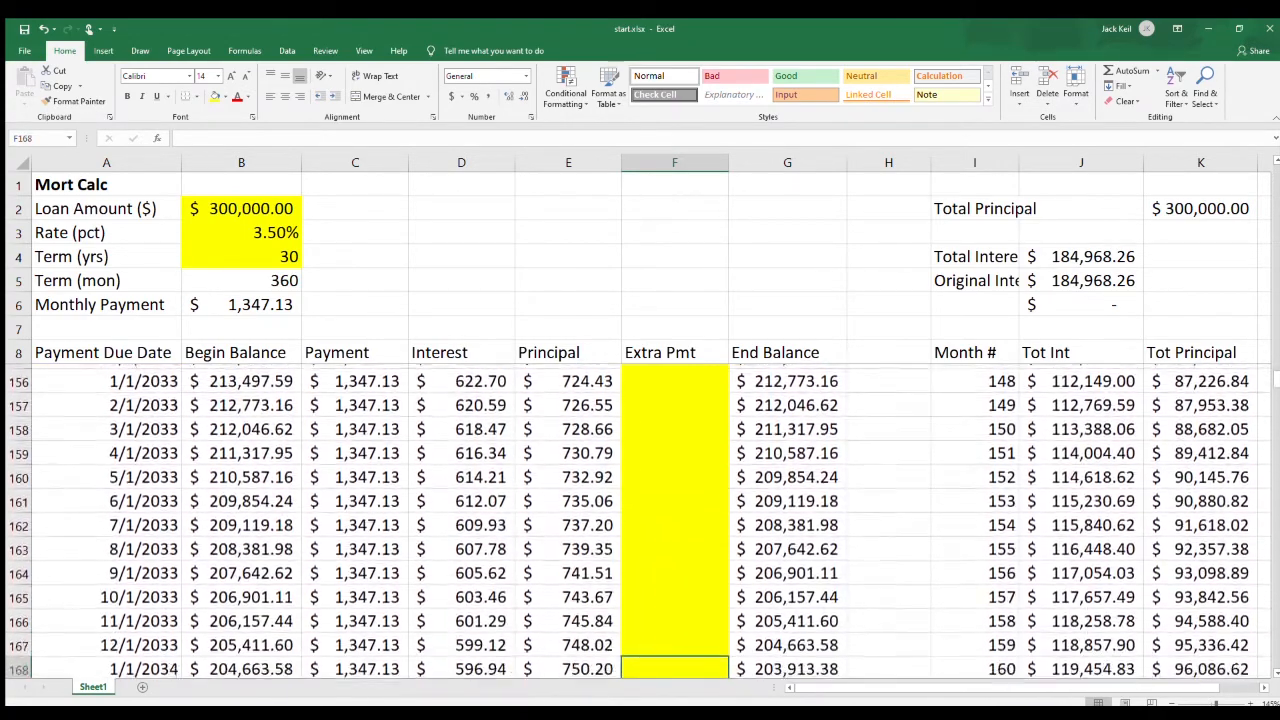
key("Down")
key("Down")
key("Down")
key("Down")
key("Down")
key("Up")
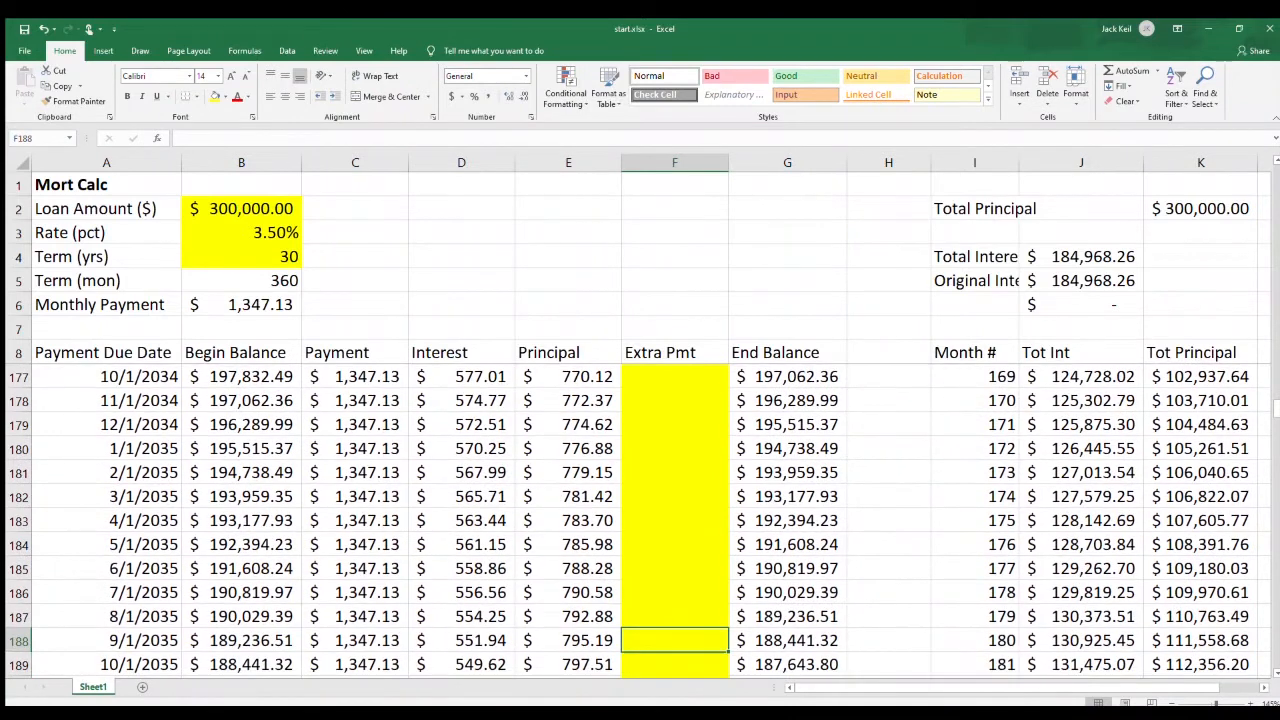
type("1000")
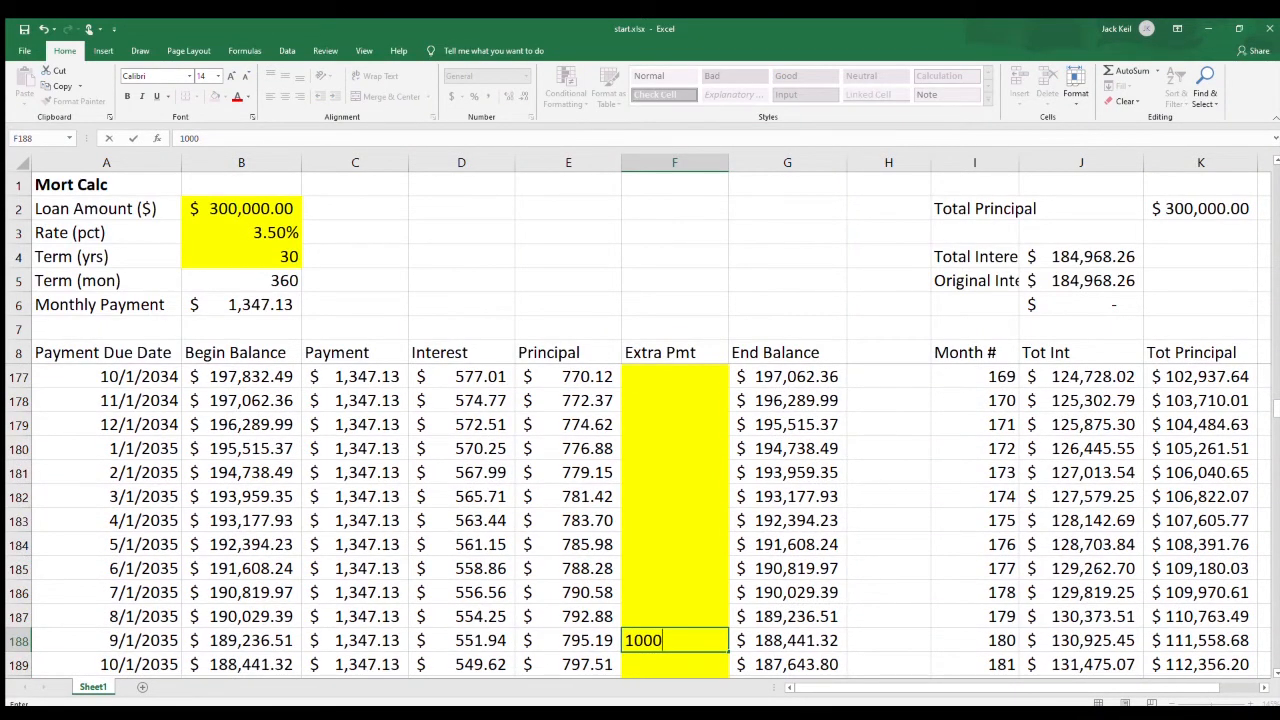
key("Return")
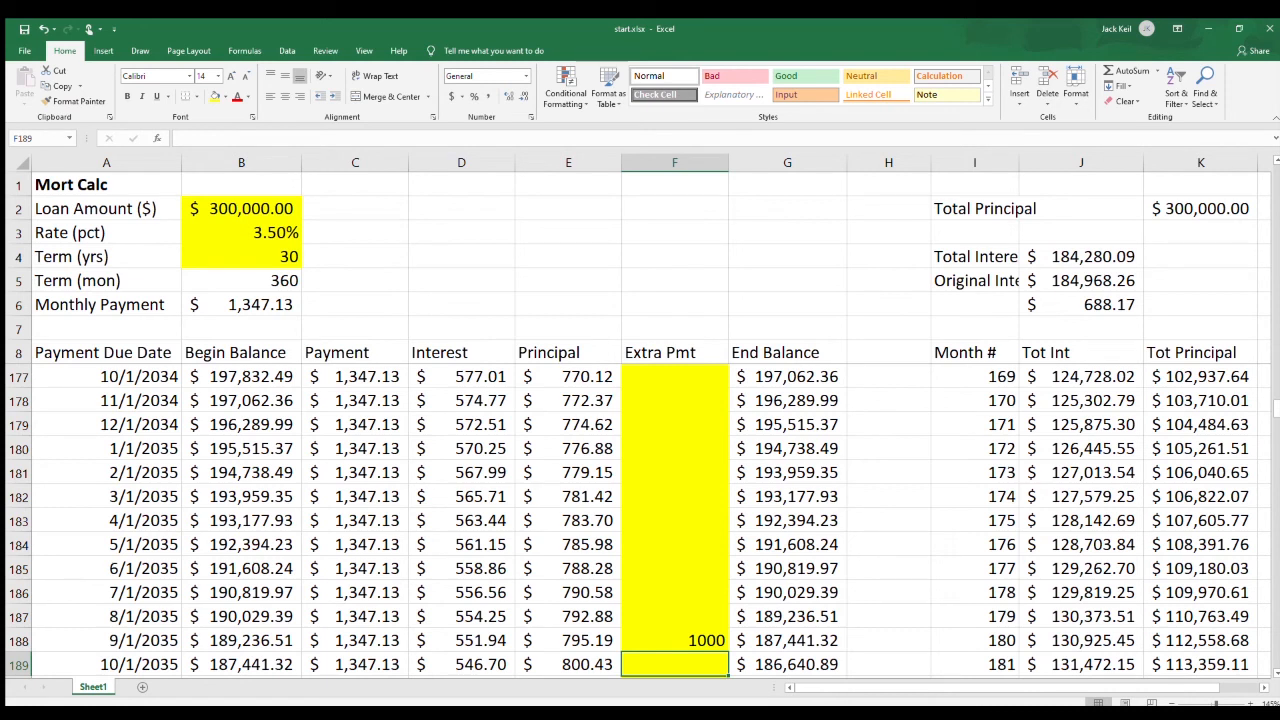
key("Up")
key("Delete")
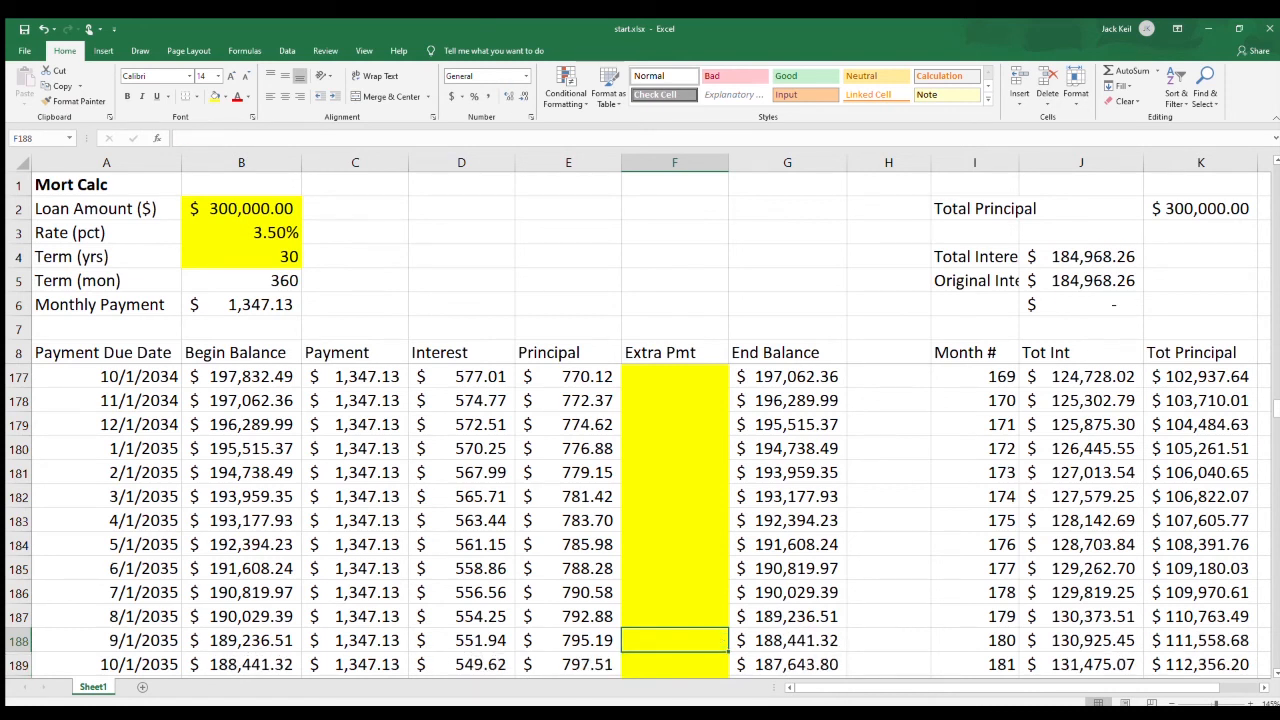
Retry the 1000 extra payment in F20, checking its effect on the end balance in G20 and the interest difference in J6, and remove it.
scroll(640, 520, "up", 20)
scroll(640, 520, "up", 20)
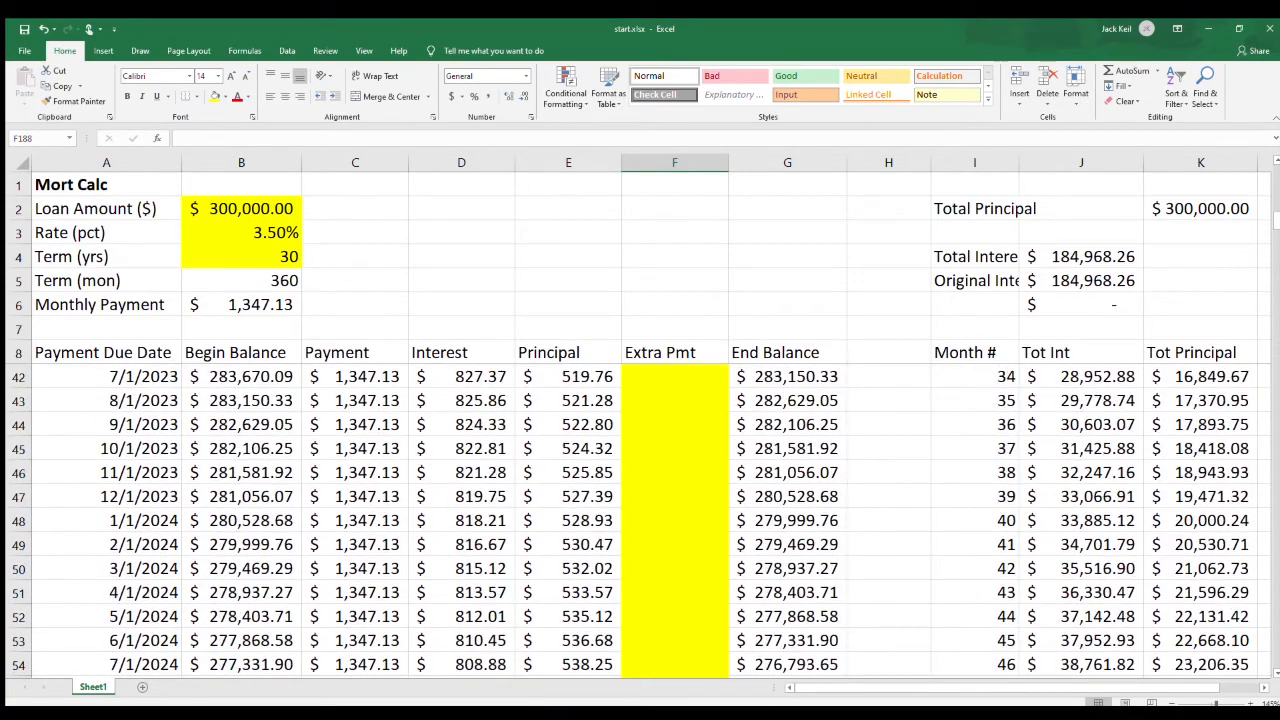
left_click(675, 497)
type("1000")
key("Return")
left_click(787, 497)
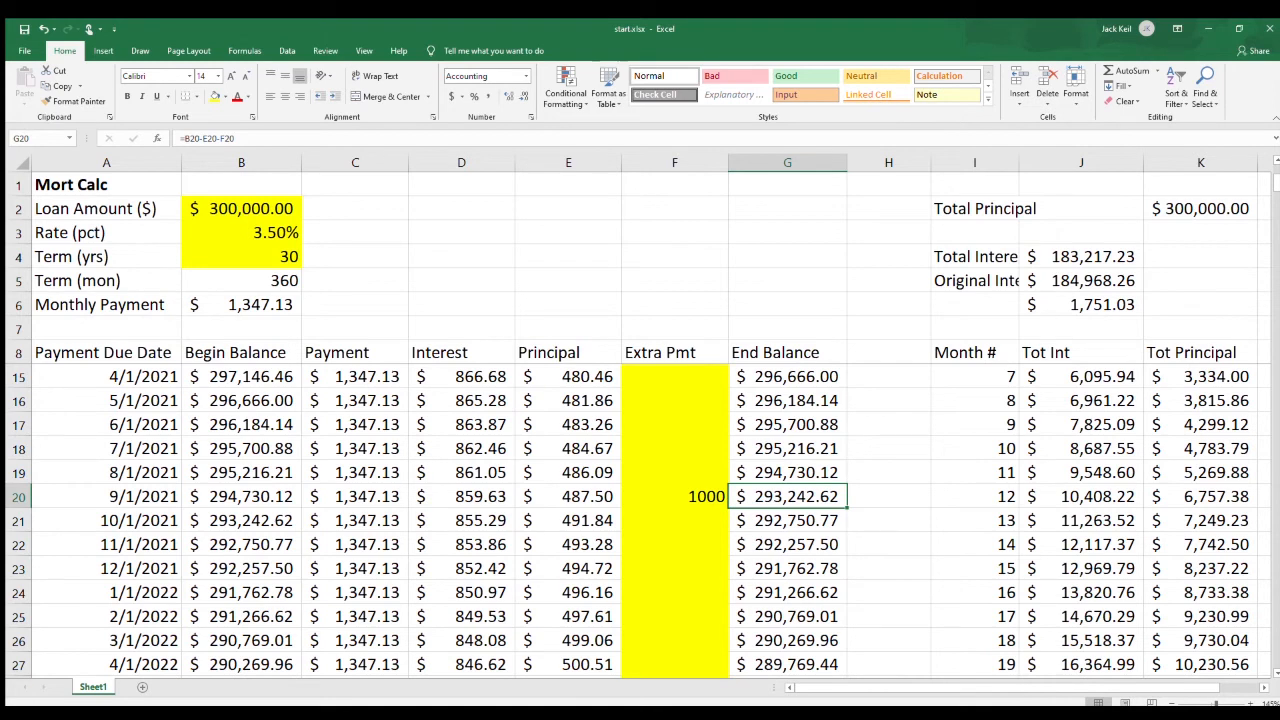
left_click(1081, 305)
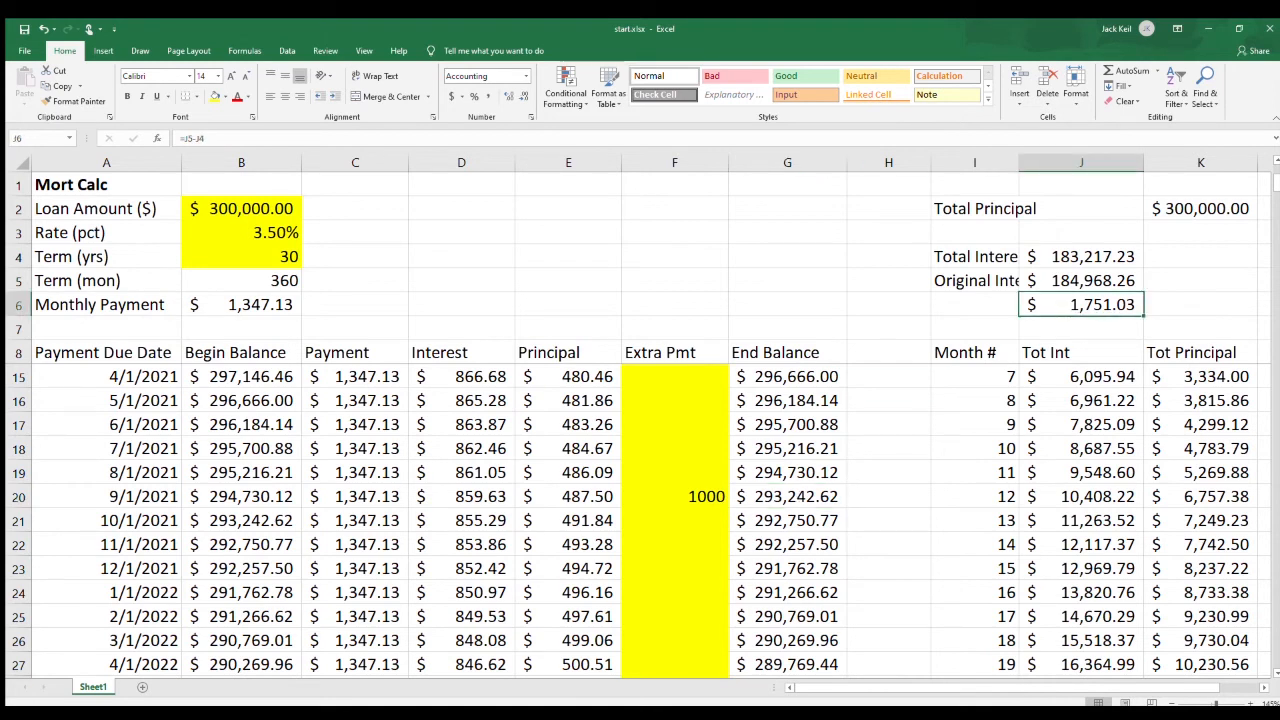
left_click(675, 497)
key("Delete")
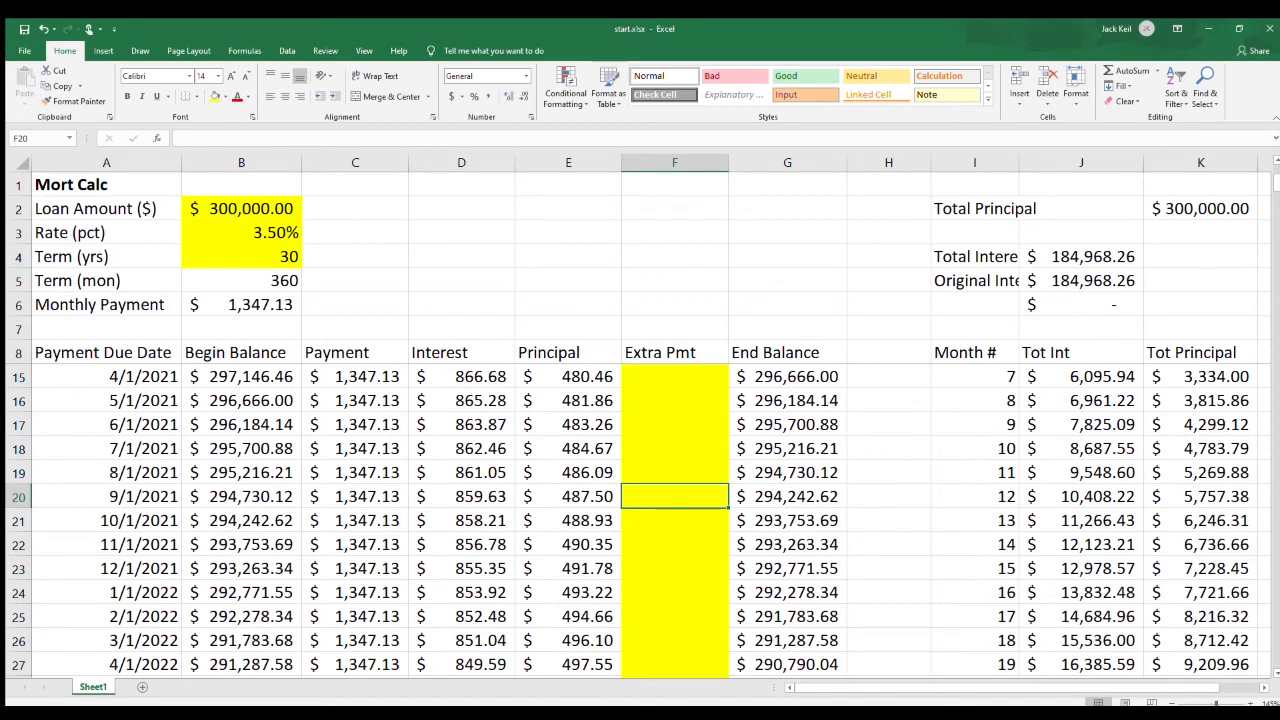
Show the monthly payment in B6 with four decimal places.
left_click(243, 305)
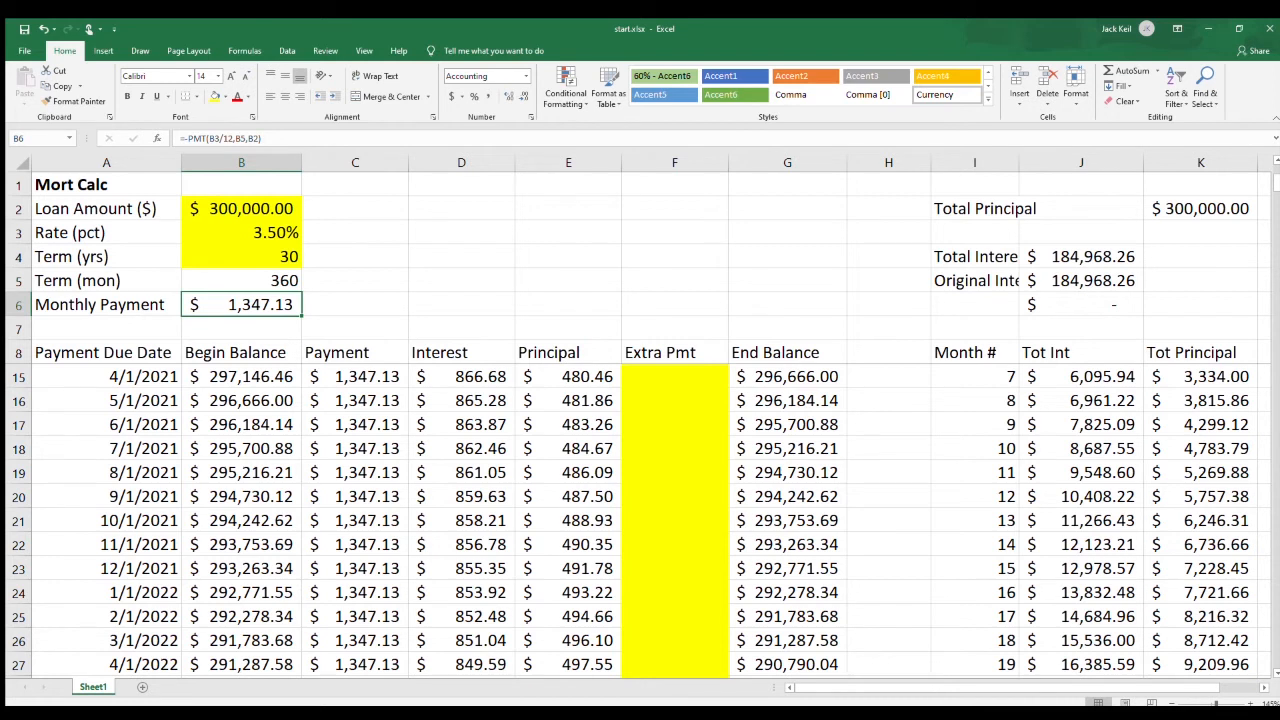
left_click(509, 96)
left_click(509, 96)
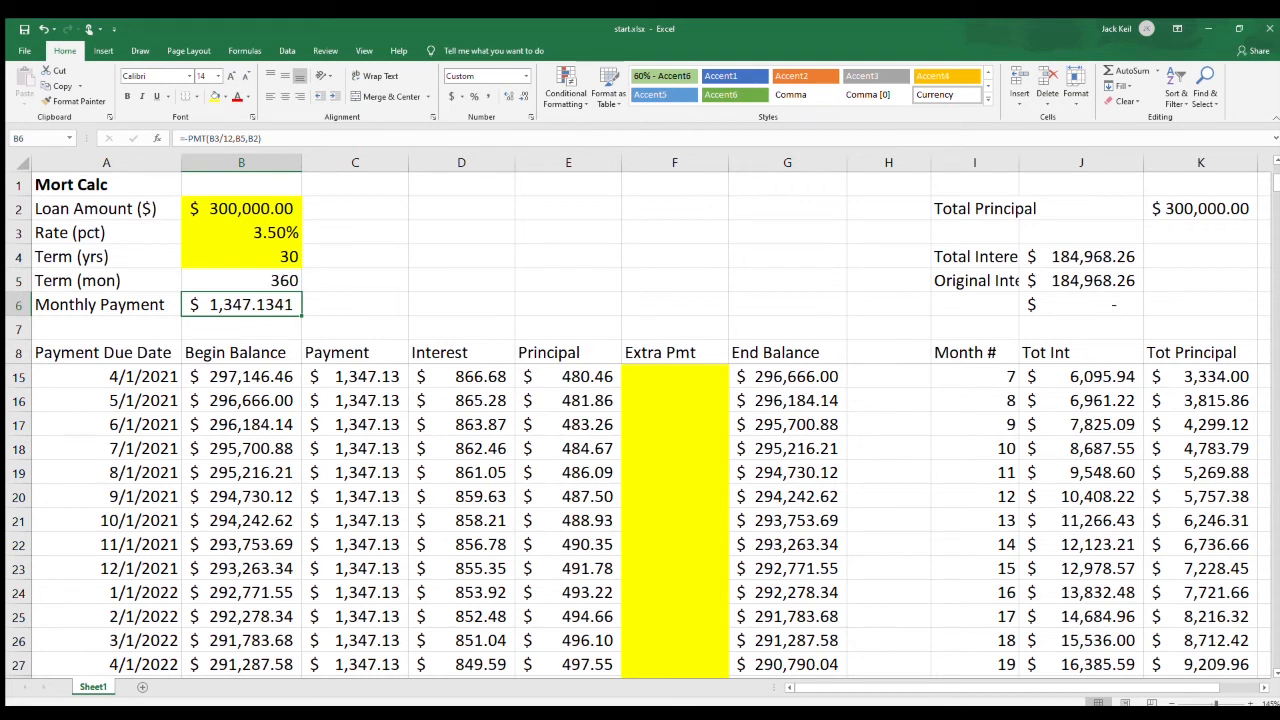
Round the monthly payment in B6 to two decimals with =ROUND(-PMT(B3/12,B5,B2),2).
key("F2")
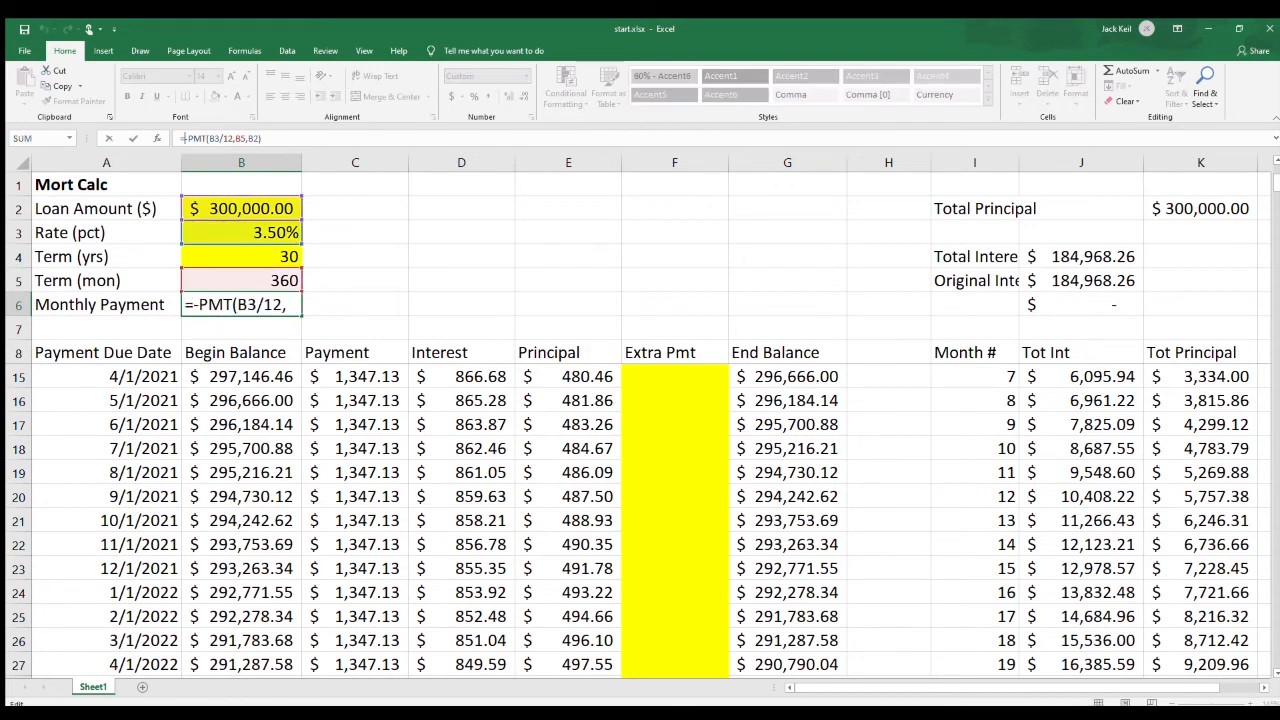
type("round")
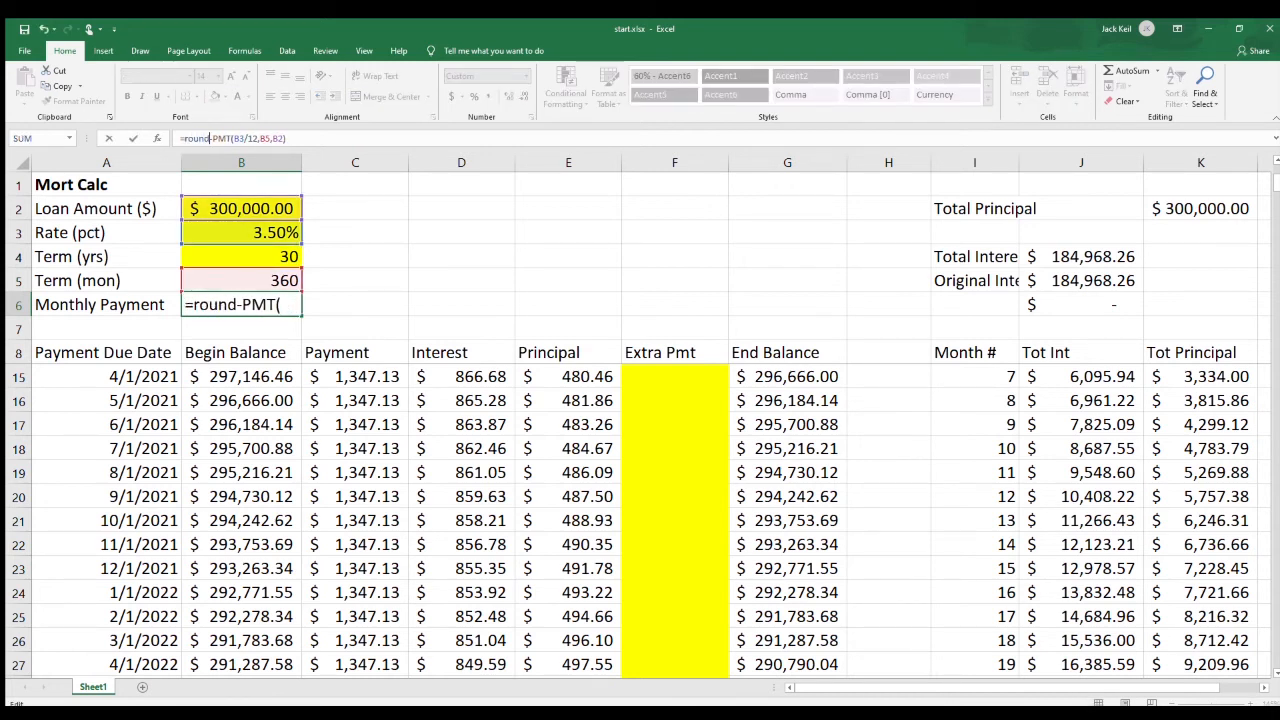
type("(")
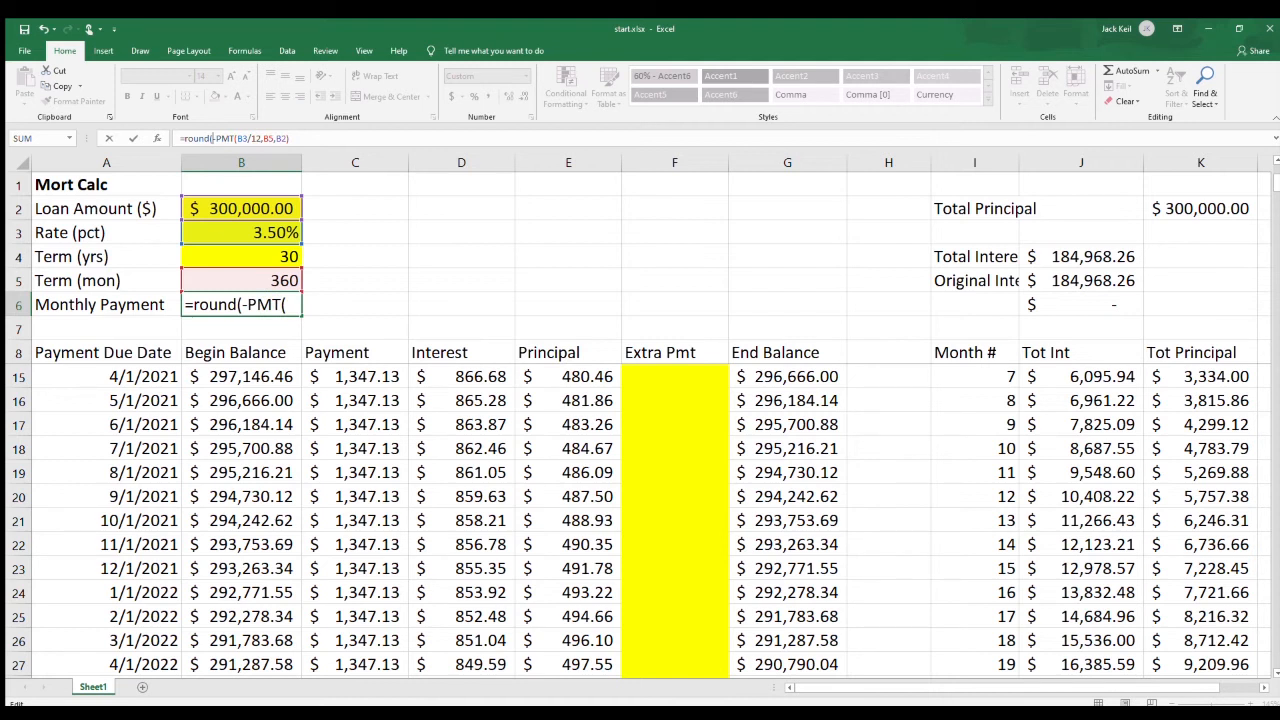
left_click(290, 138)
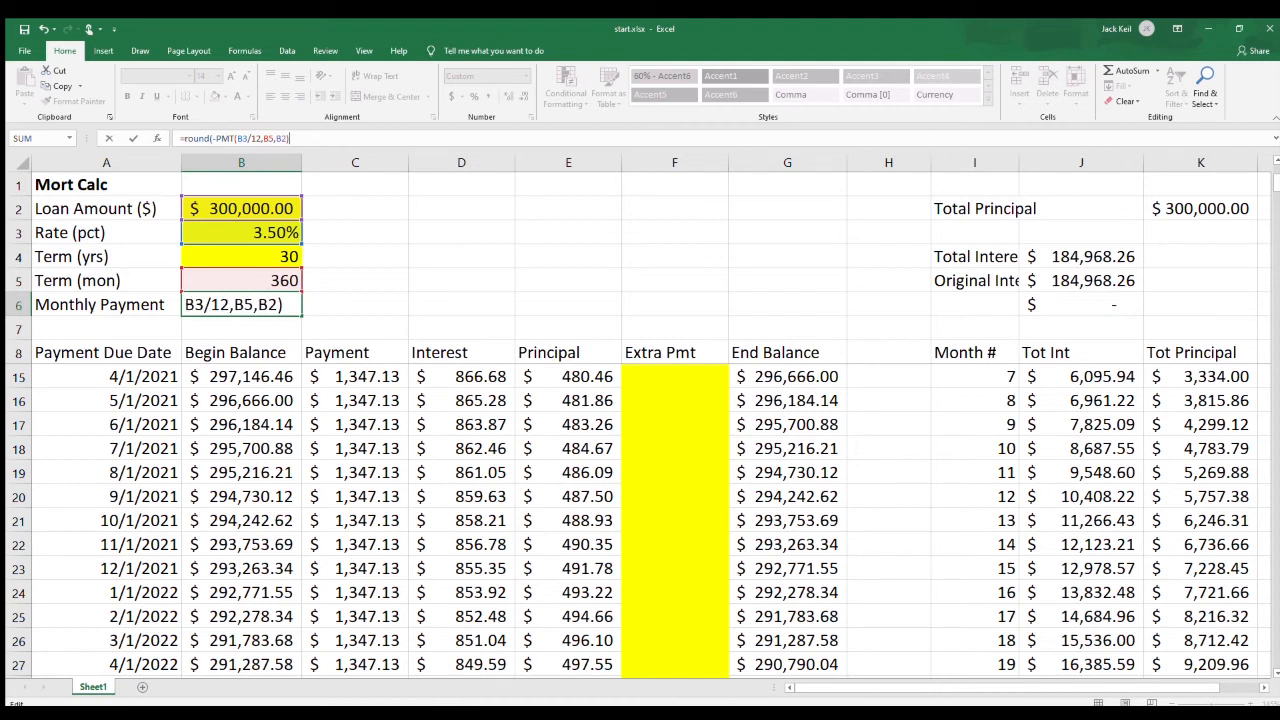
type(",2)")
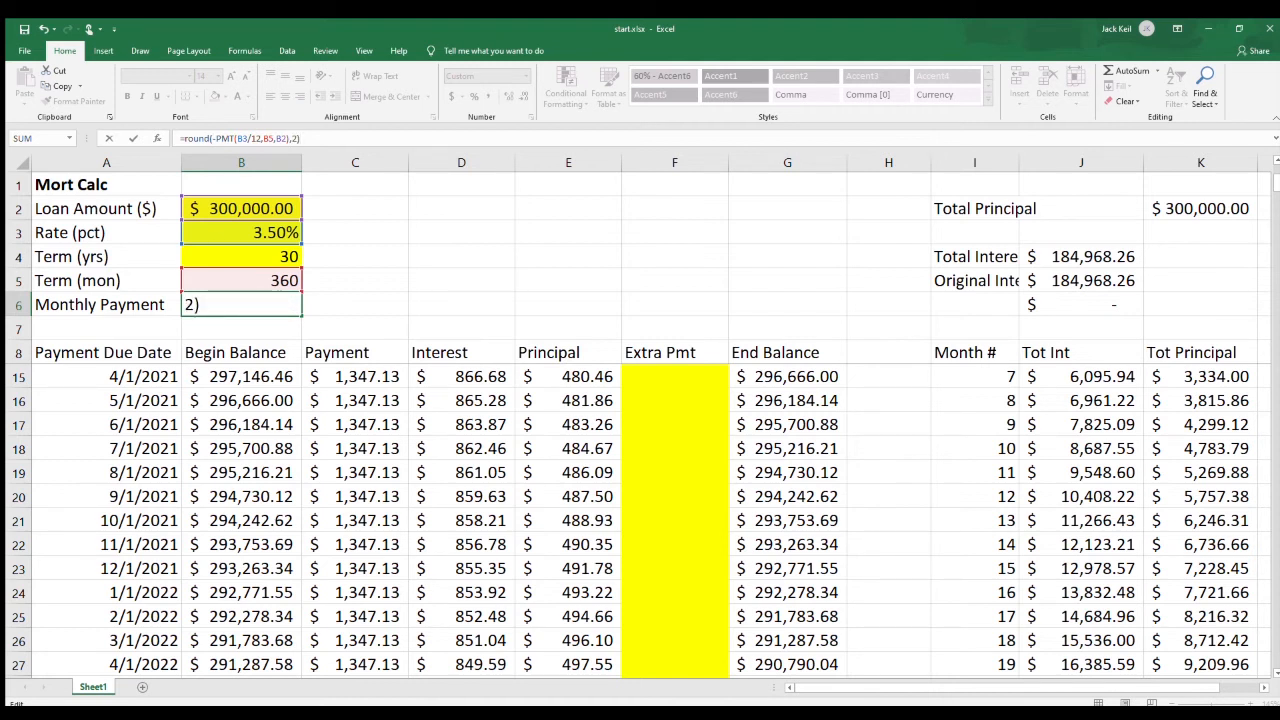
key("Return")
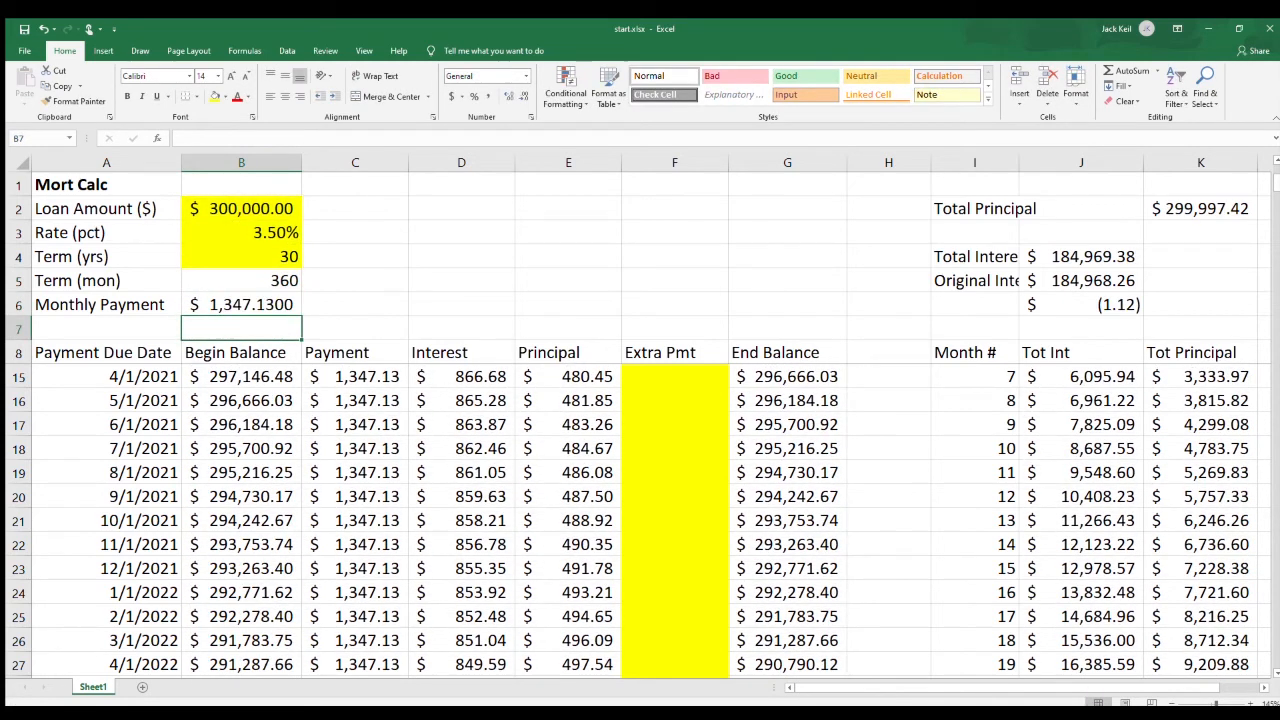
left_click(241, 305)
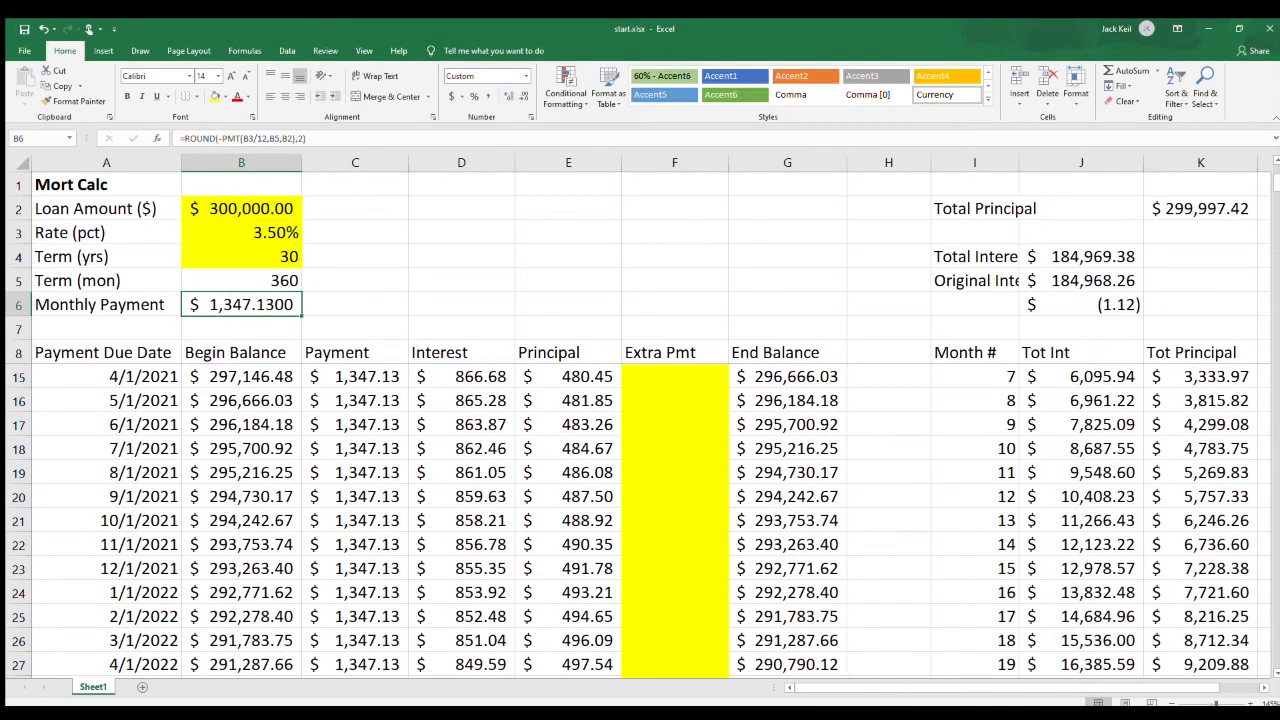
Round the interest formula in D9 to two decimals as =ROUND(B9*$B$3/12,2) and fill it down to D368.
scroll(640, 520, "up", 2)
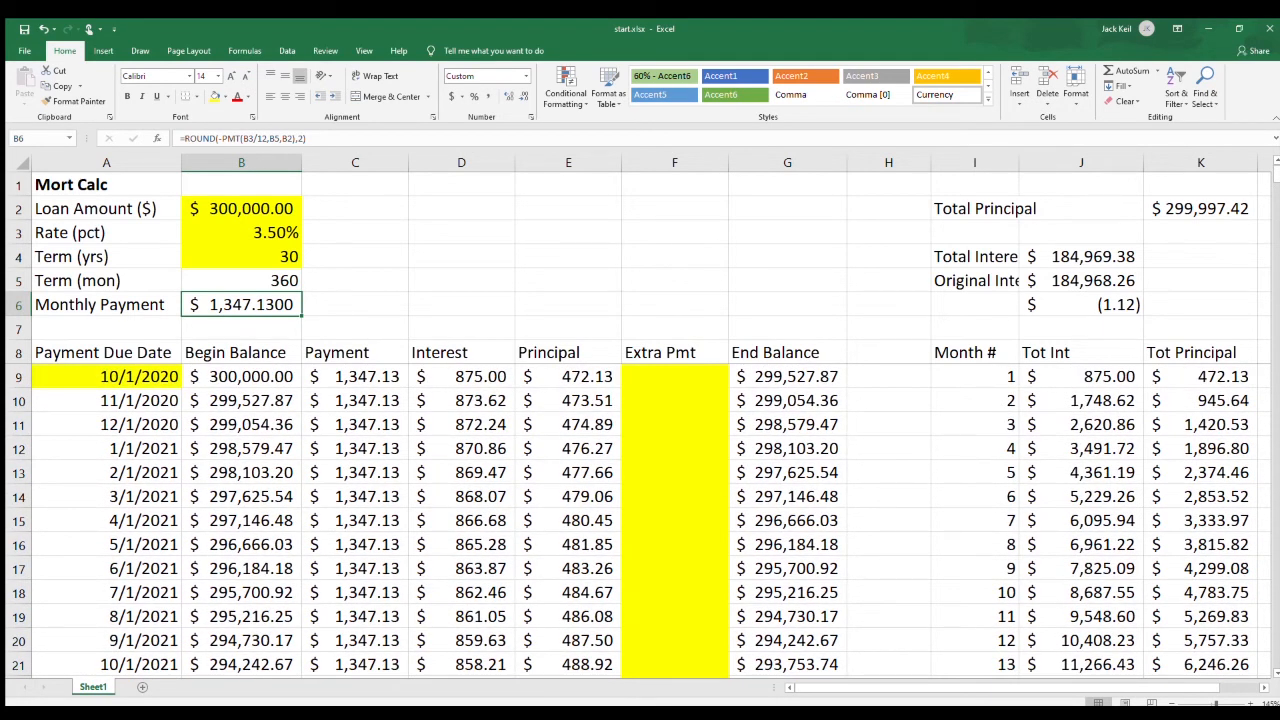
left_click(461, 377)
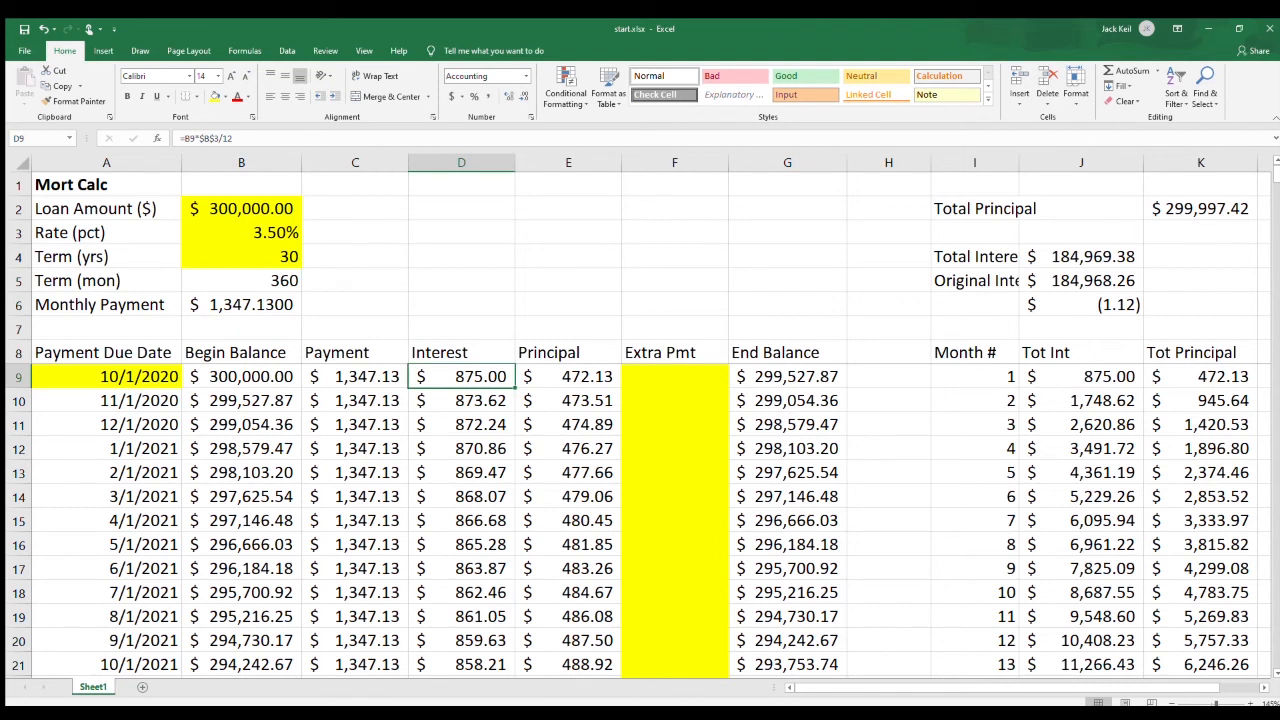
key("F2")
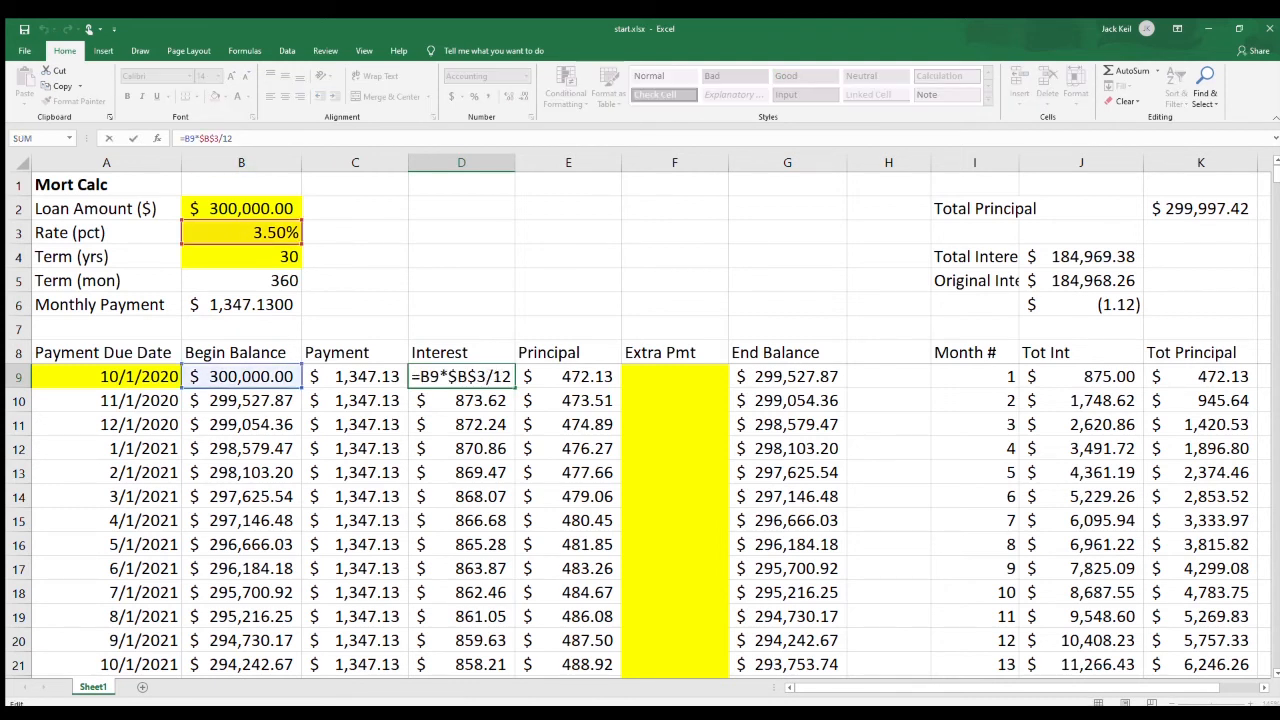
type("round(")
key("End")
type(",2)")
key("Return")
key("Up")
left_click_drag(515, 387, 515, 648)
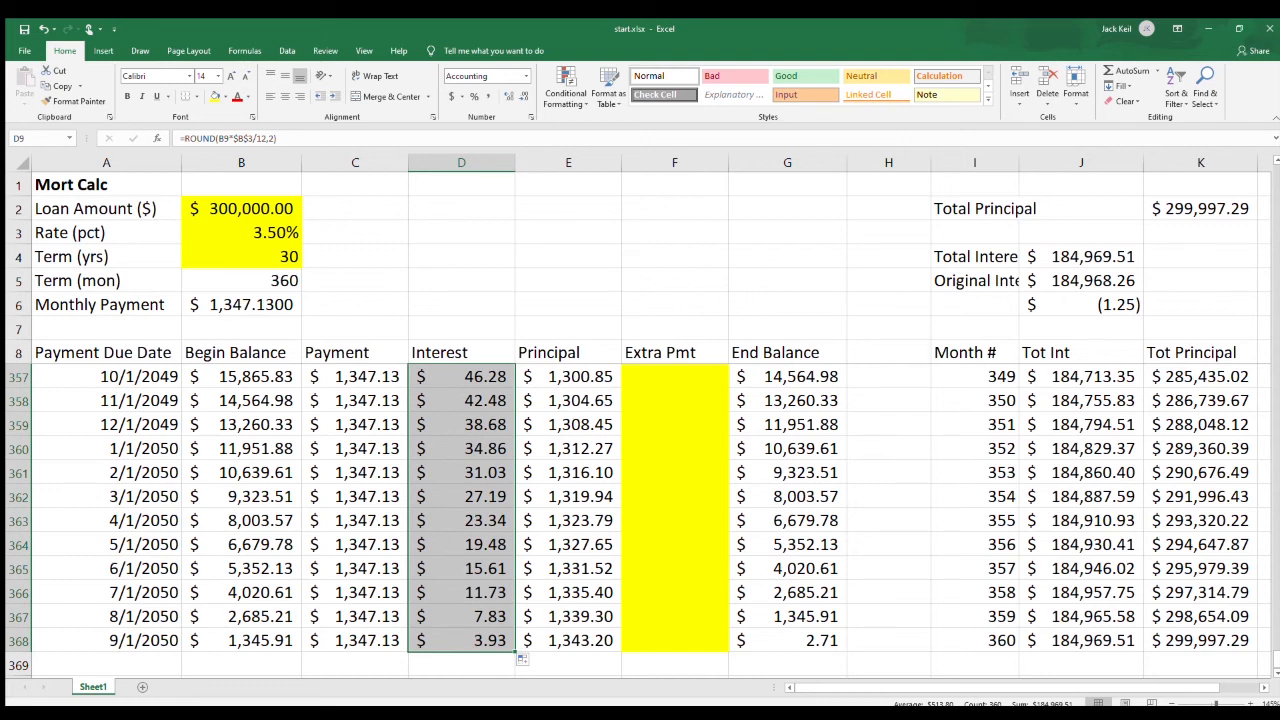
Compare total principal in K2 with the loan amount and final end balance, and add 2.71 to the last payment formula in C368.
left_click(1200, 209)
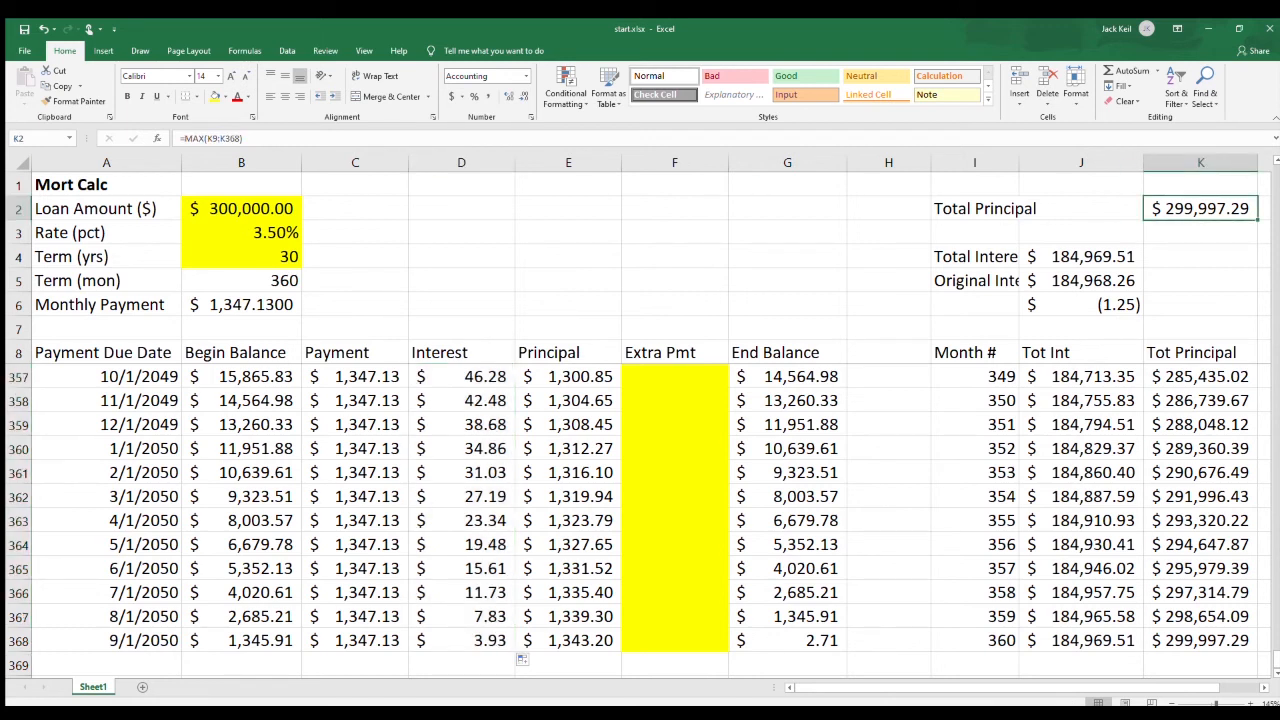
left_click(241, 209)
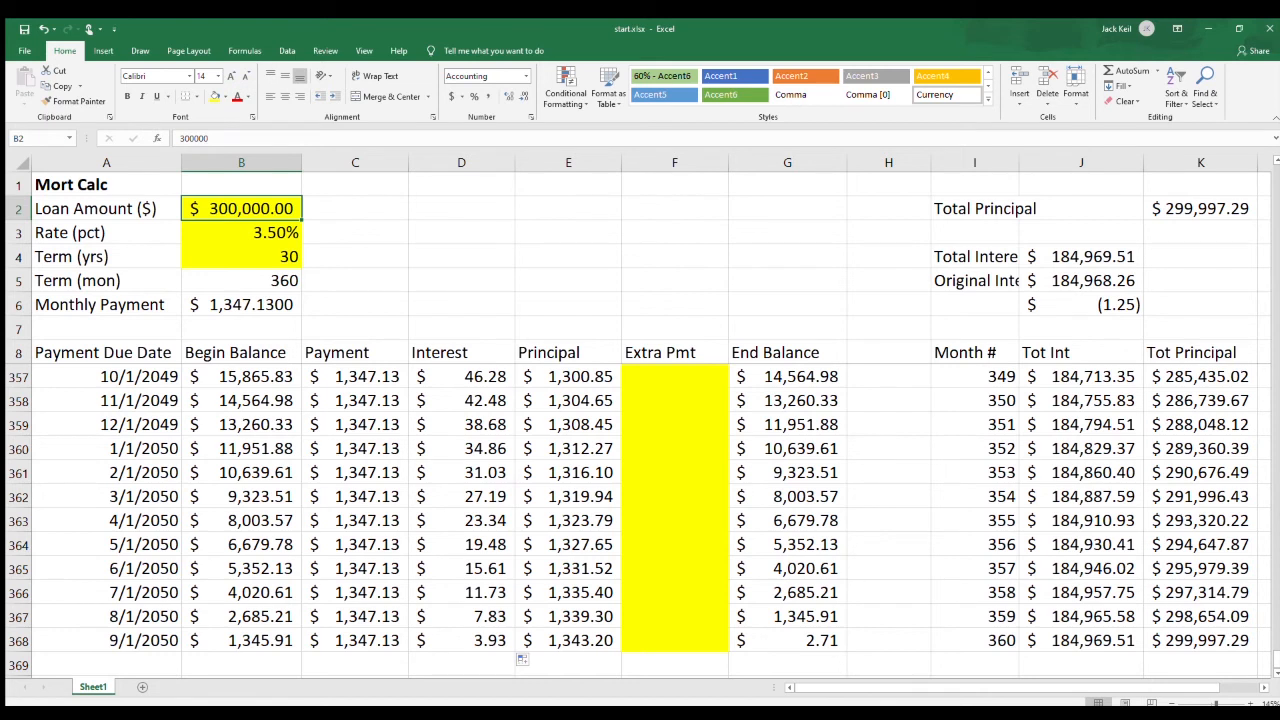
left_click(787, 641)
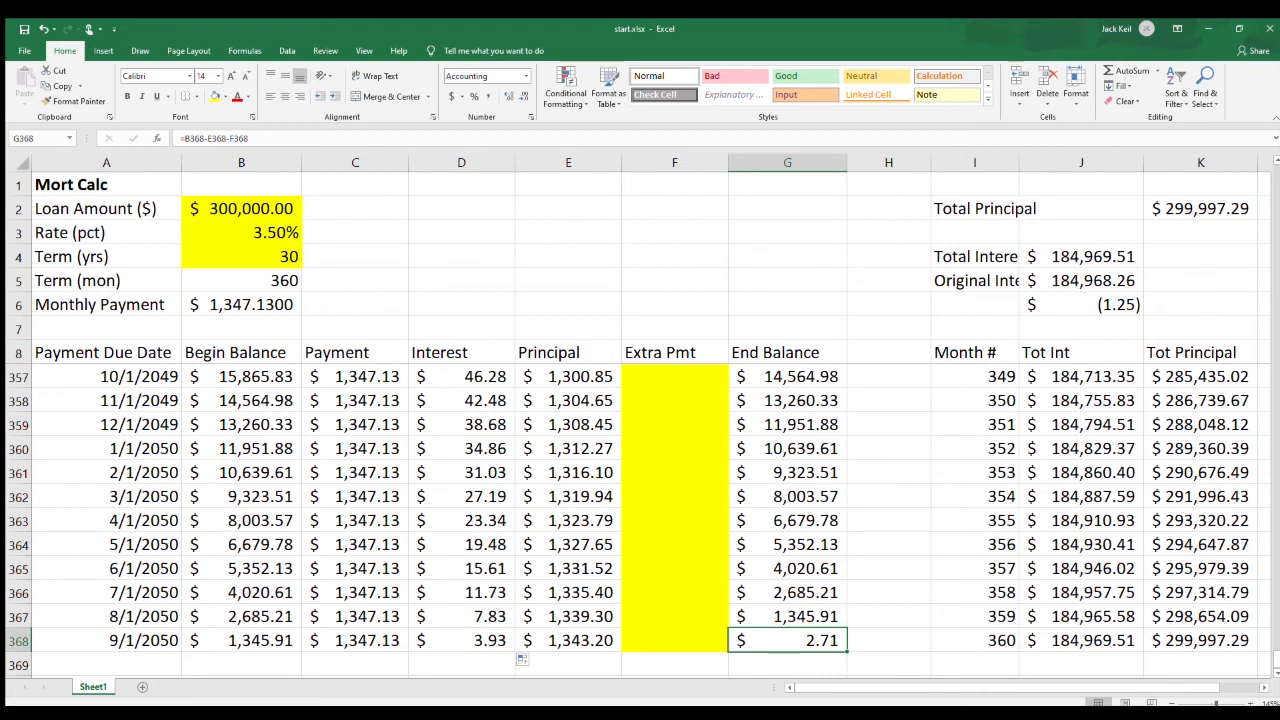
left_click(355, 641)
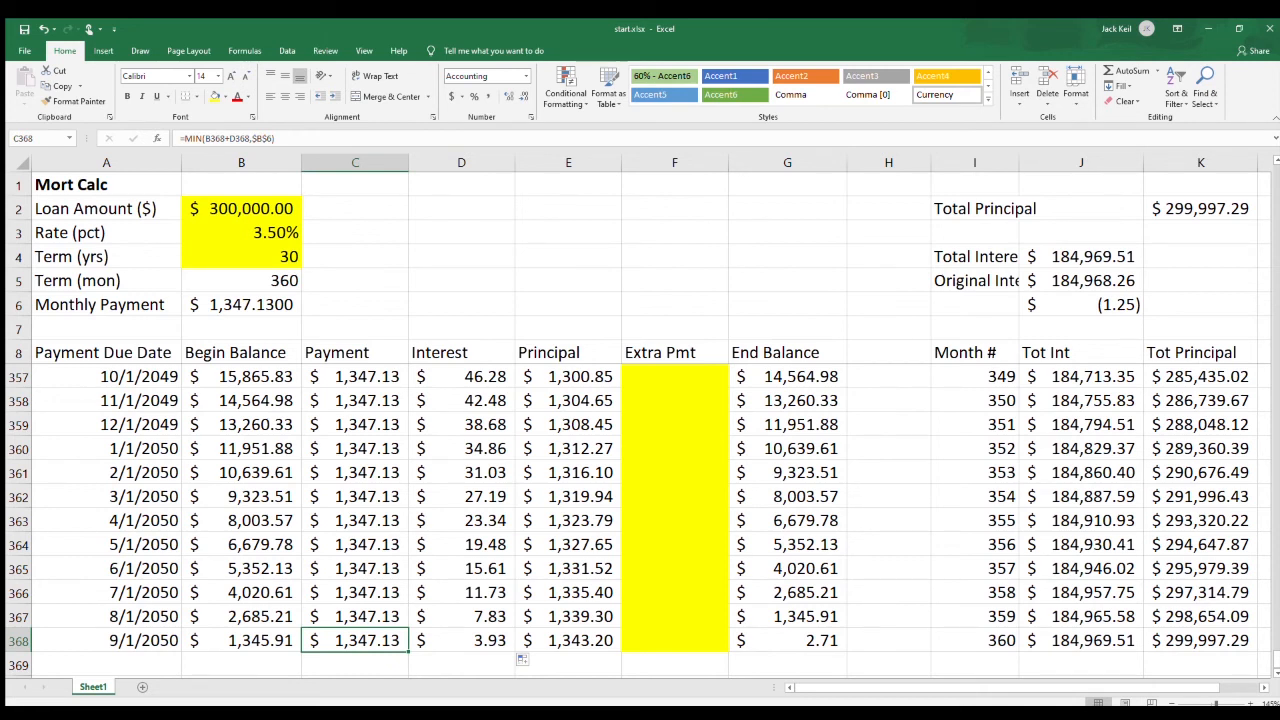
key("F2")
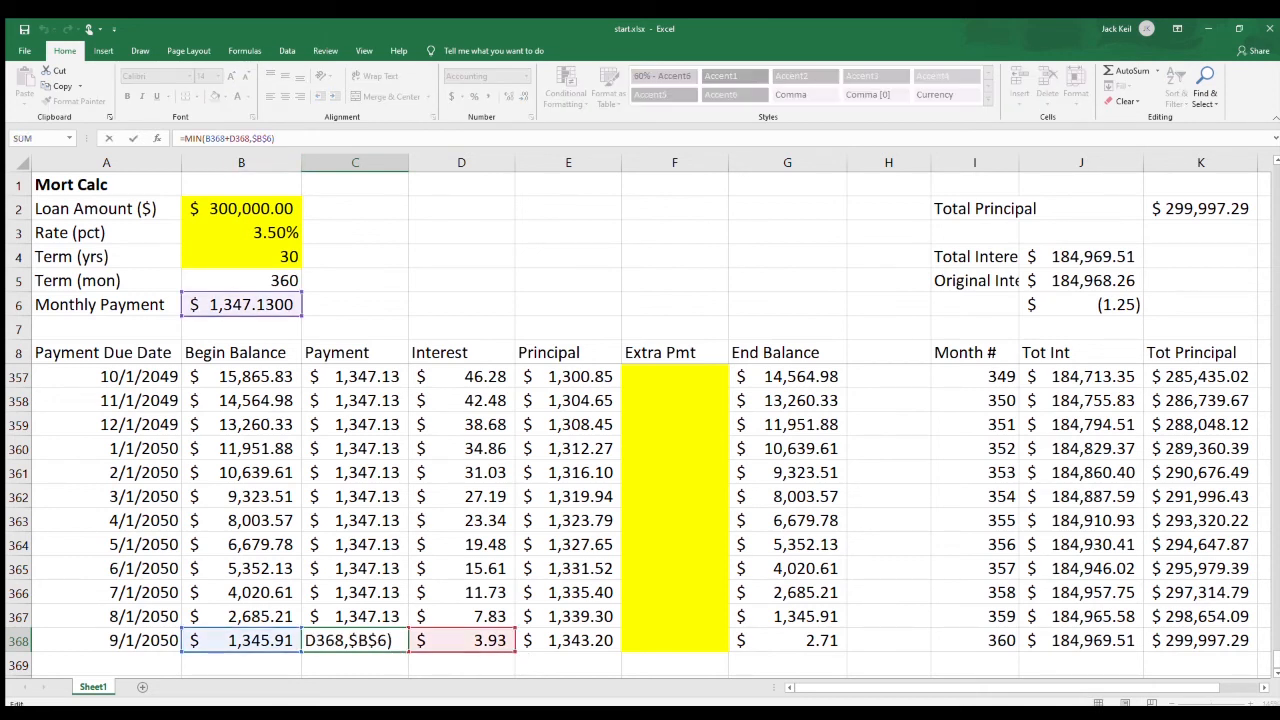
type("+2.71")
key("Return")
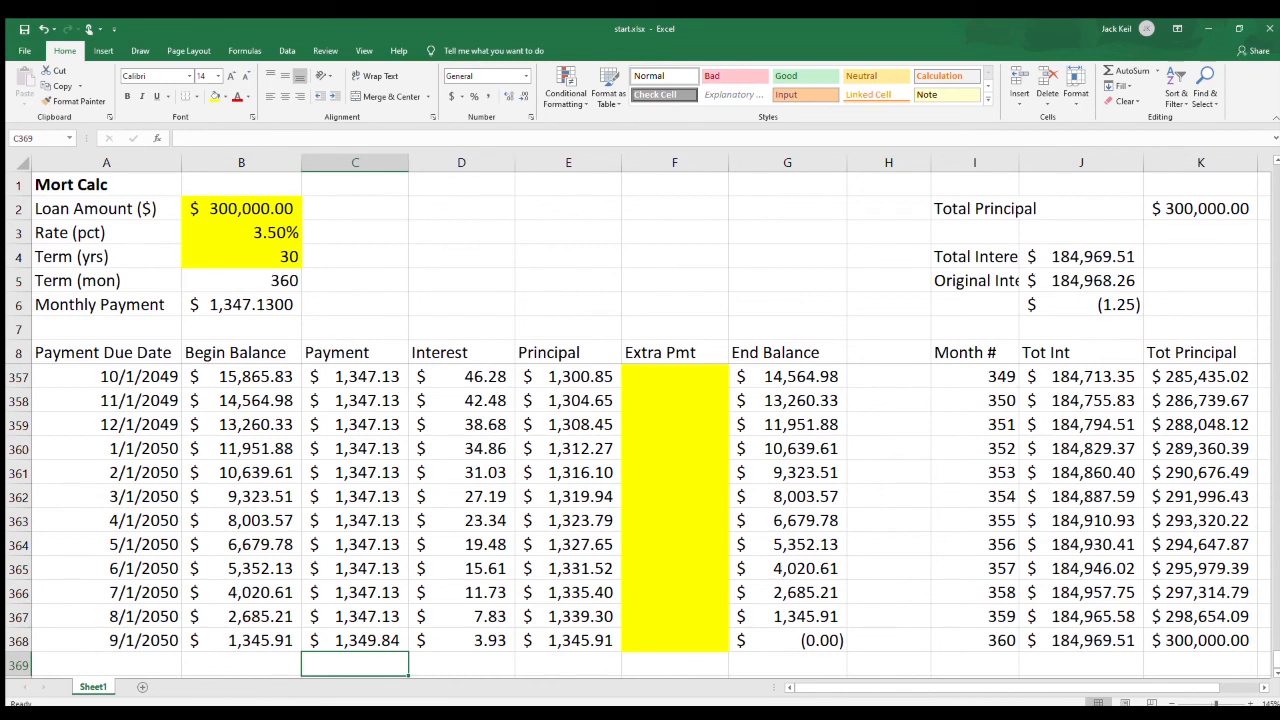
left_click(355, 641)
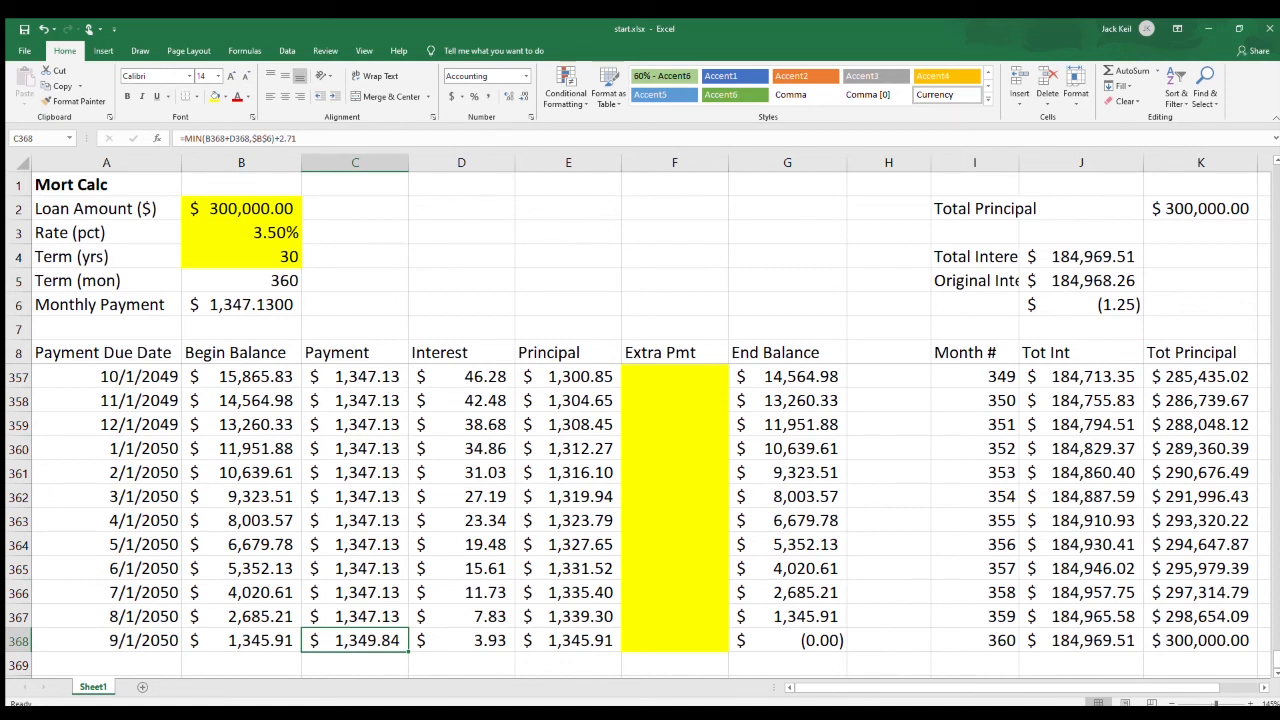
Set the loan amount in B2 to 100000 and compare it with the total principal in K2.
left_click(241, 209)
type("100000")
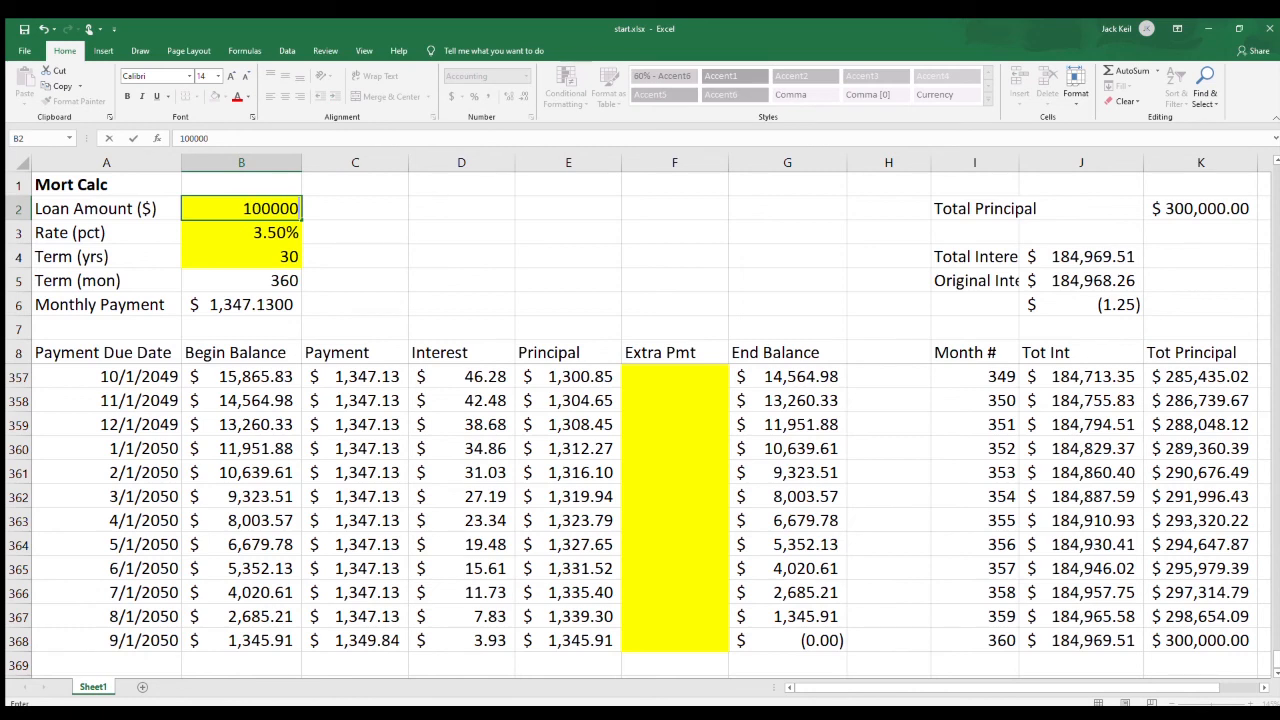
key("Return")
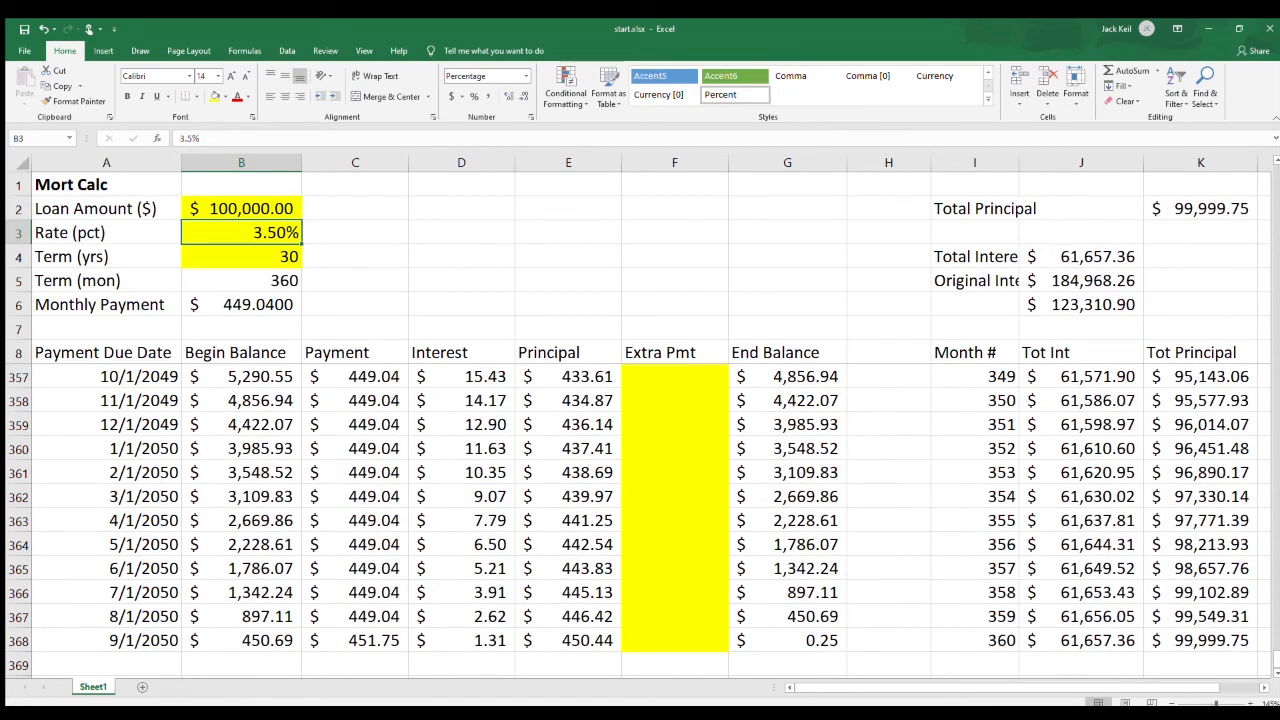
left_click(241, 209)
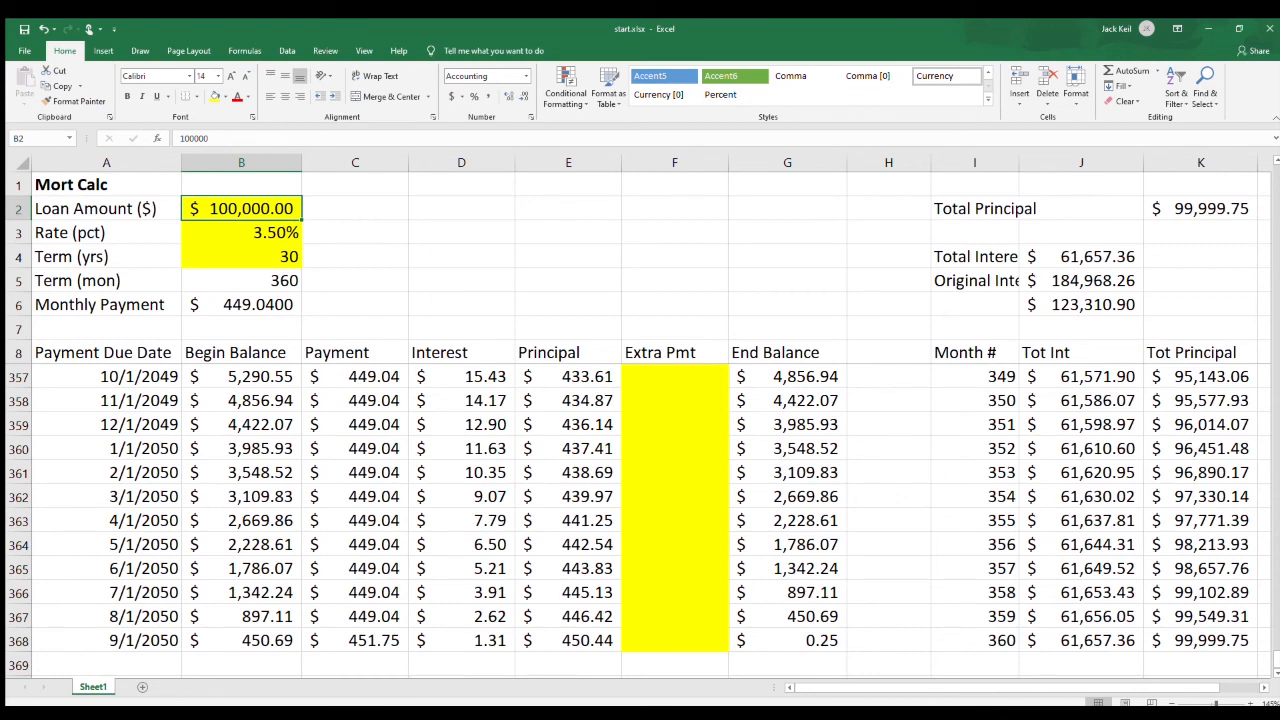
left_click(1201, 209)
Replace the fixed amount added to the last payment formula in C368 with +2.96.
left_click(355, 641)
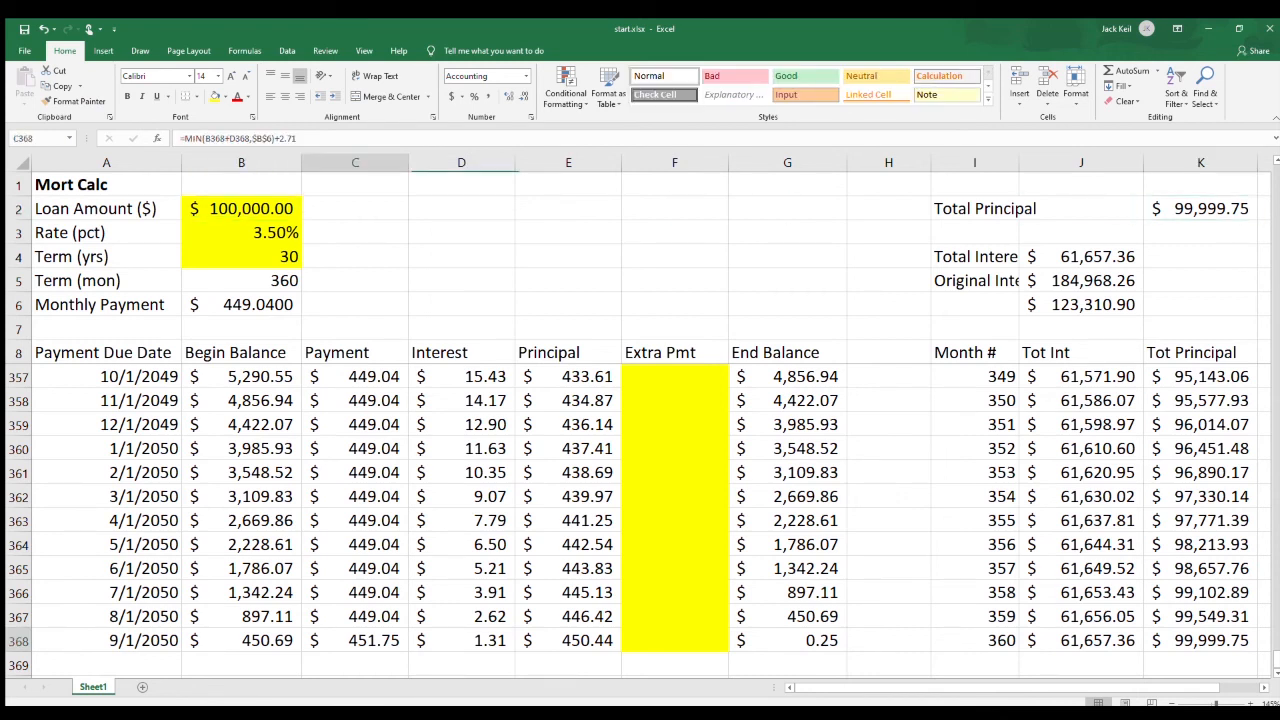
left_click_drag(297, 139, 272, 139)
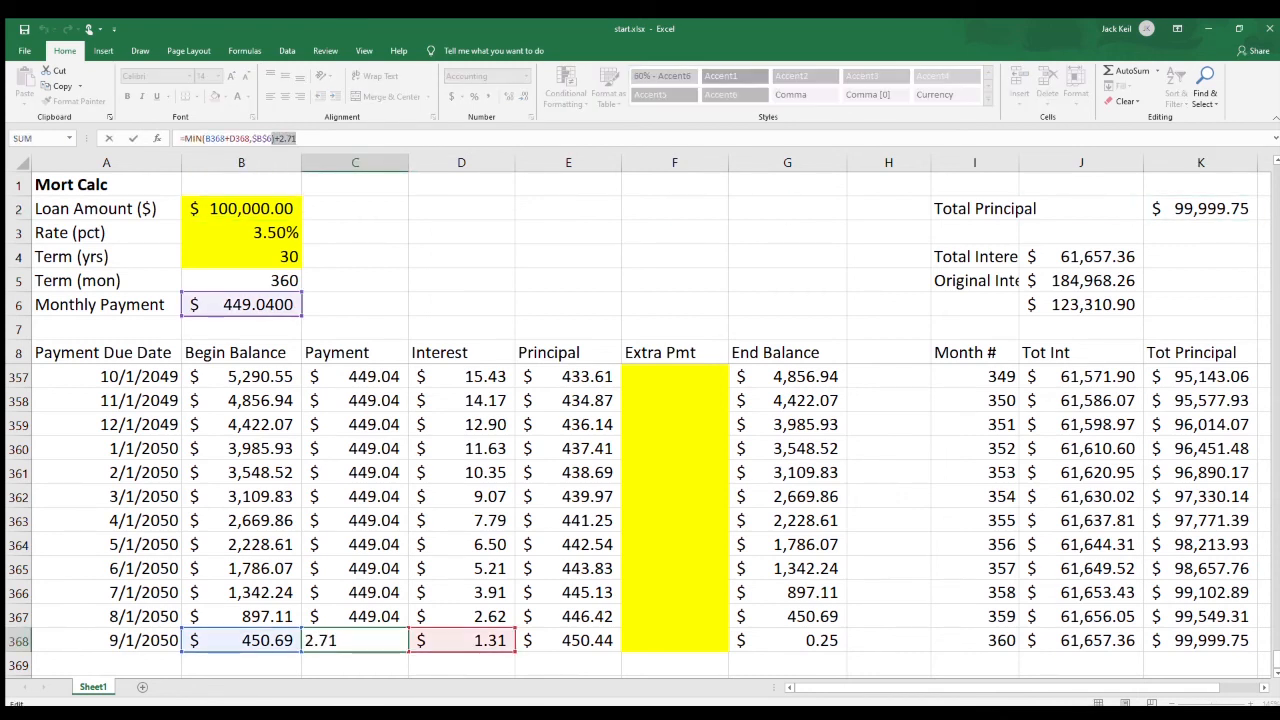
key("BackSpace")
key("BackSpace")
key("BackSpace")
key("BackSpace")
key("BackSpace")
key("Return")
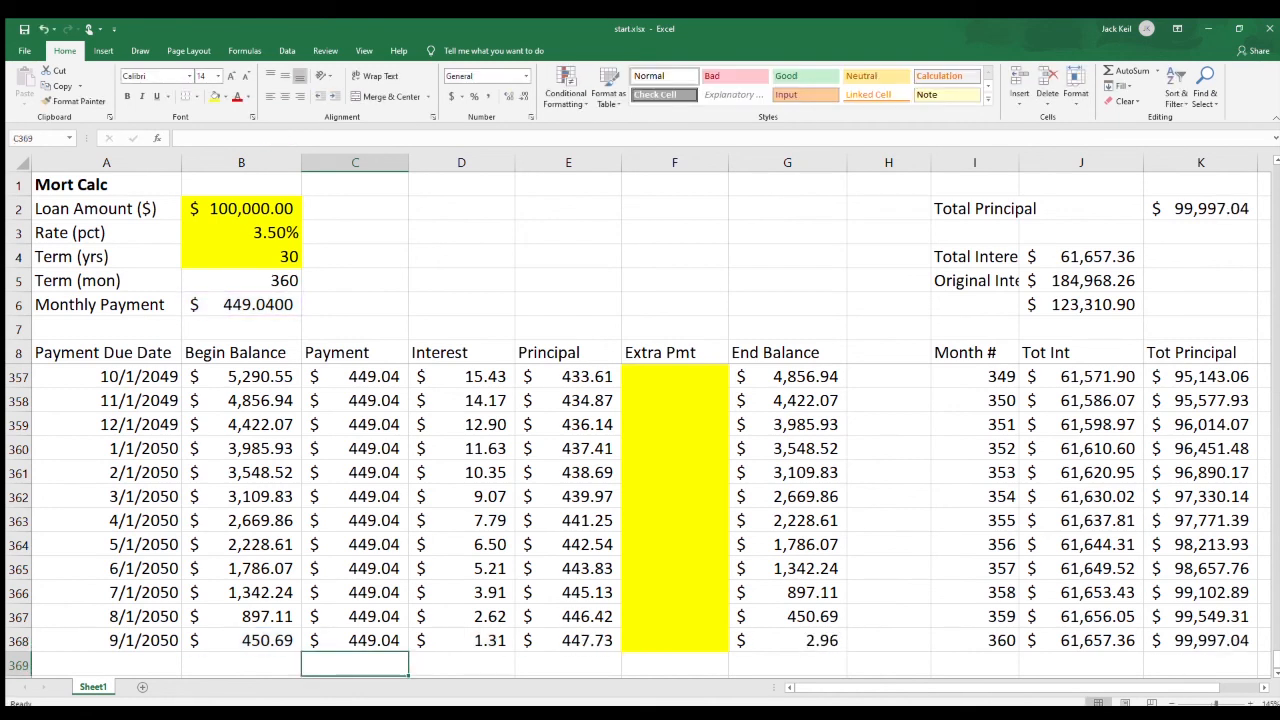
key("Up")
key("F2")
type("+2.96")
key("Return")
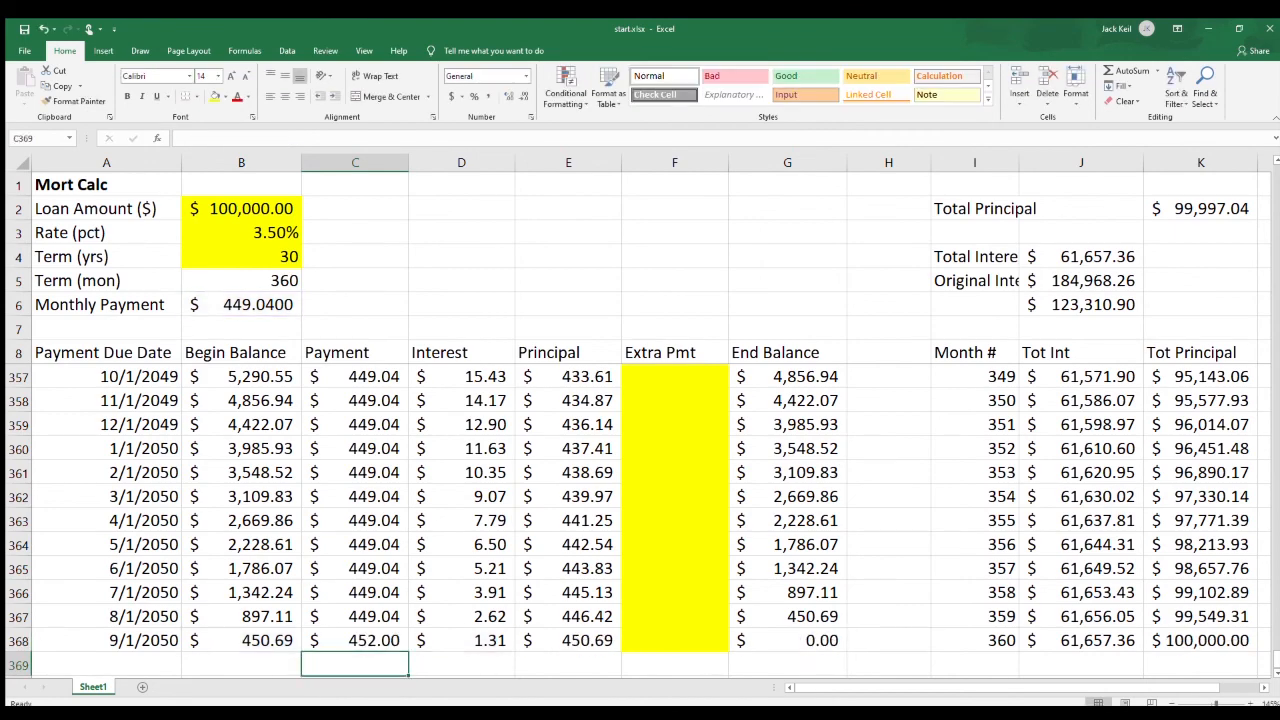